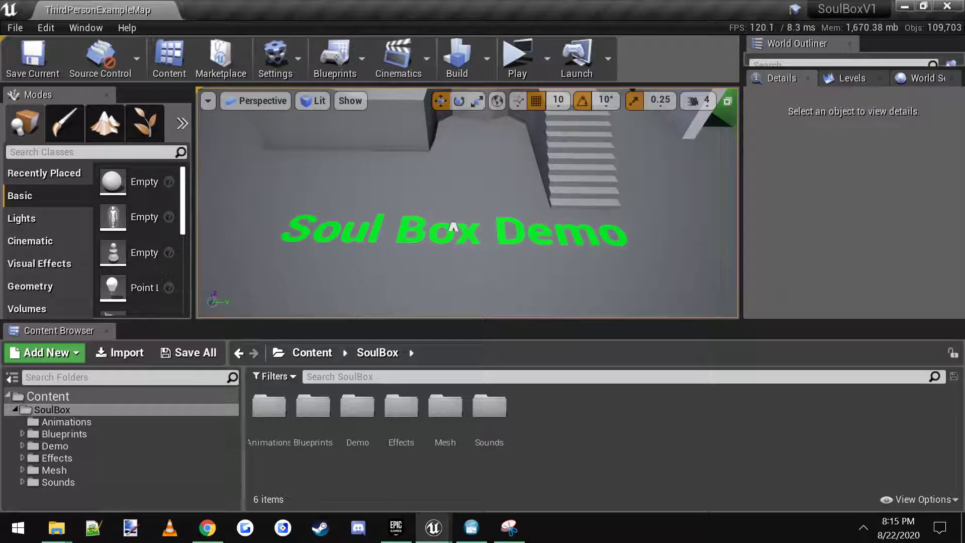
# Examine the layout of the Soul Box Demo level, including the ramp, stairs and green secret room
pyautogui.moveTo(467, 203); pyautogui.dragTo(441, 172, button='right')
pyautogui.press('s')
pyautogui.press('w')
pyautogui.press('d')
pyautogui.moveTo(501, 262); pyautogui.dragTo(506, 260, button='right')
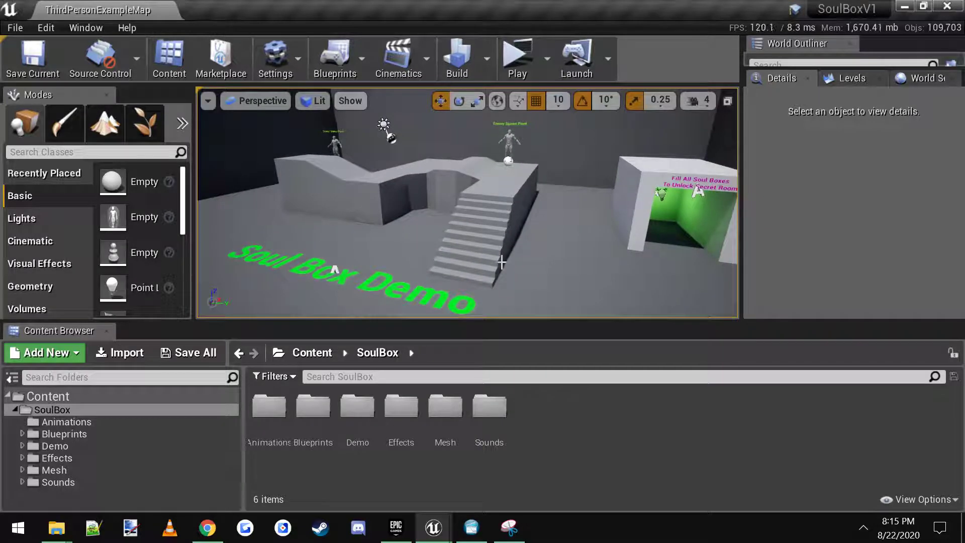
pyautogui.press('s')
pyautogui.moveTo(512, 240); pyautogui.dragTo(485, 232, button='right')
pyautogui.press('a')
pyautogui.press('w')
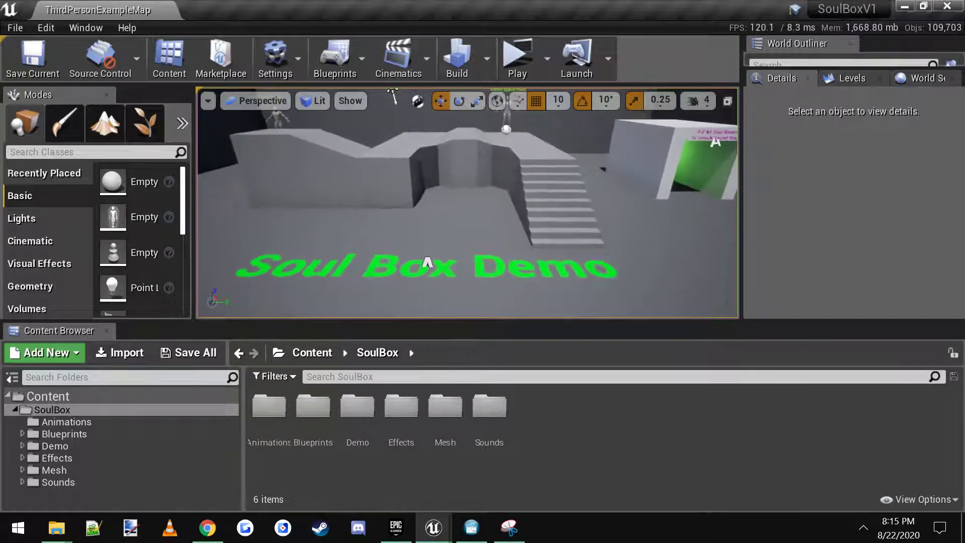
# Place a SoulBoxBase from the SoulBox Blueprints folder on the floor beside the stairs, rotated 90 degrees
pyautogui.click(103, 434)
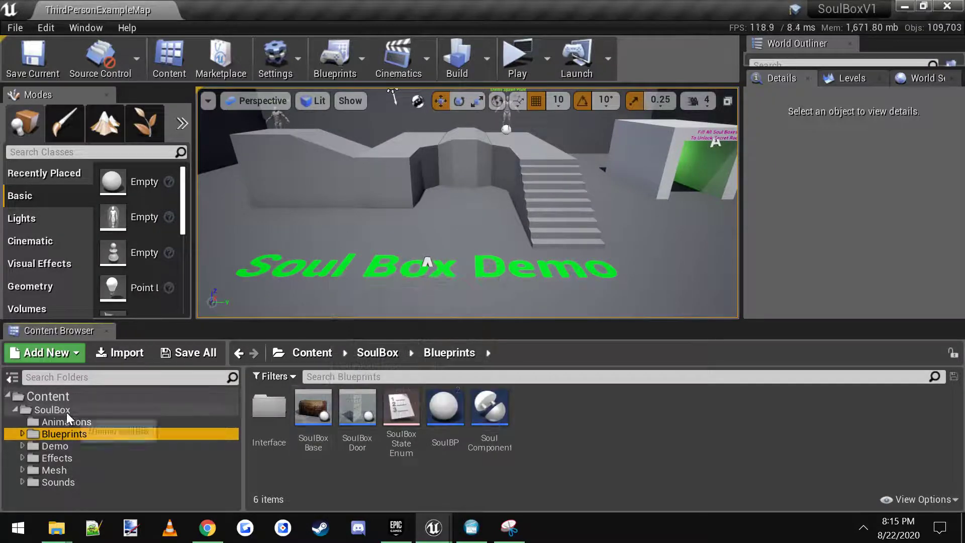
pyautogui.click(67, 412)
pyautogui.click(75, 436)
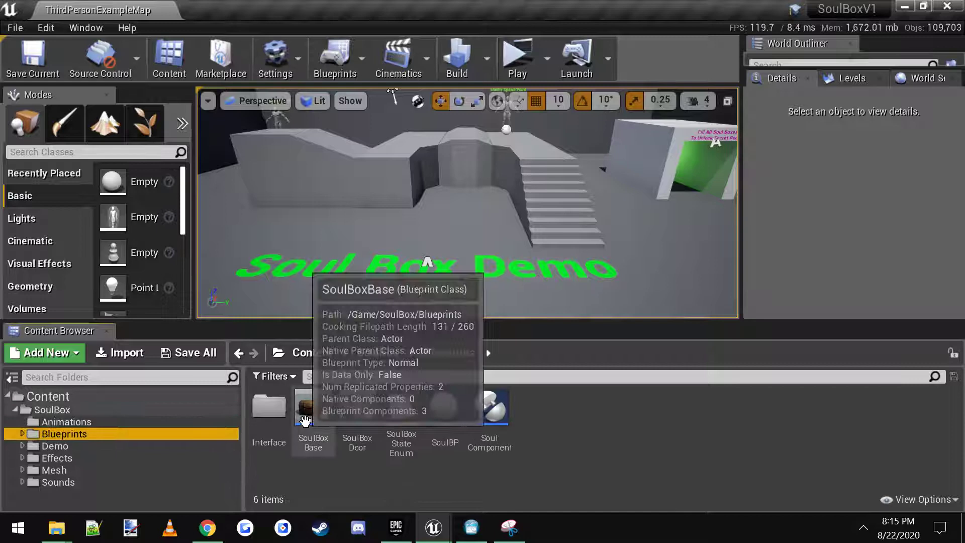
pyautogui.moveTo(313, 410); pyautogui.dragTo(526, 235)
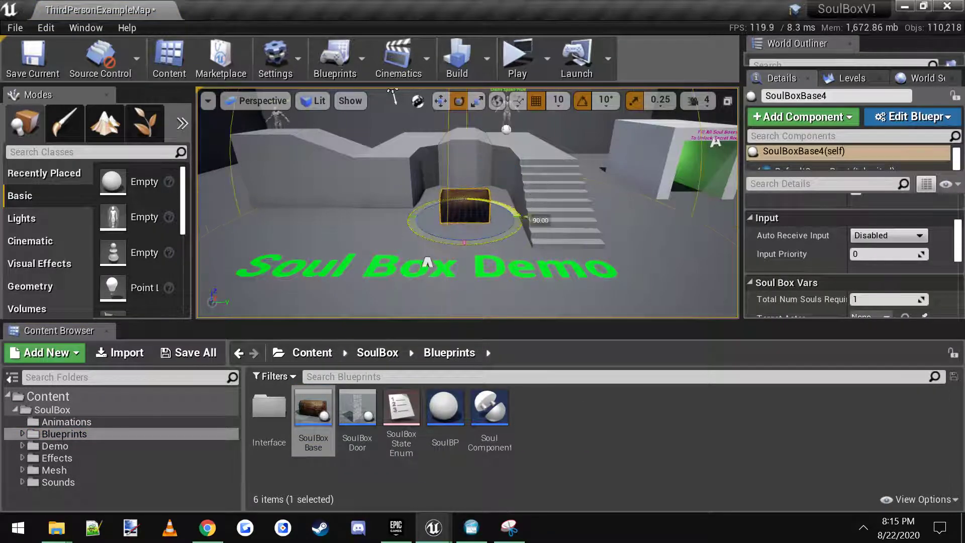
pyautogui.press('w')
pyautogui.moveTo(526, 235); pyautogui.dragTo(573, 241, button='right')
pyautogui.scroll(-5, 467, 206)
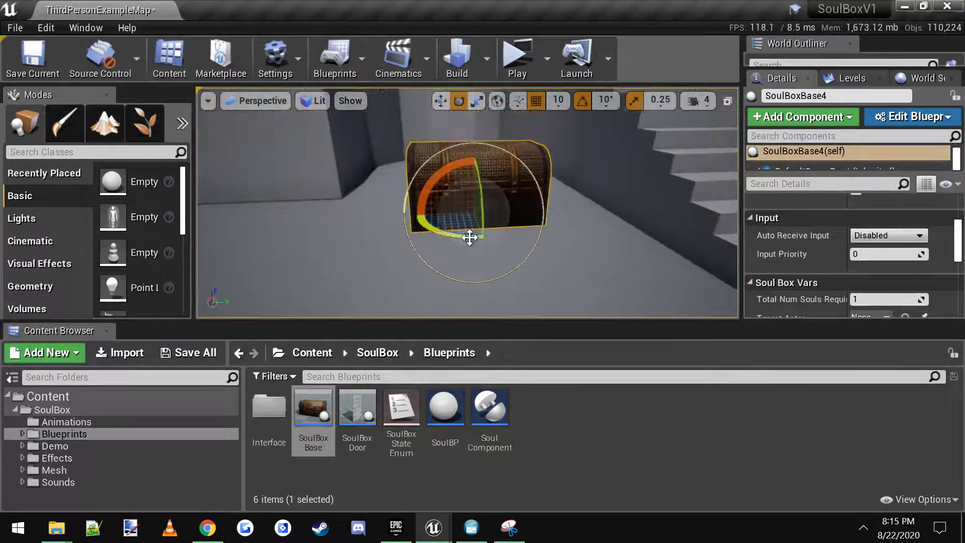
pyautogui.moveTo(467, 232)
pyautogui.mouseDown()
pyautogui.moveTo(498, 236)
pyautogui.moveTo(466, 237)
pyautogui.mouseUp()
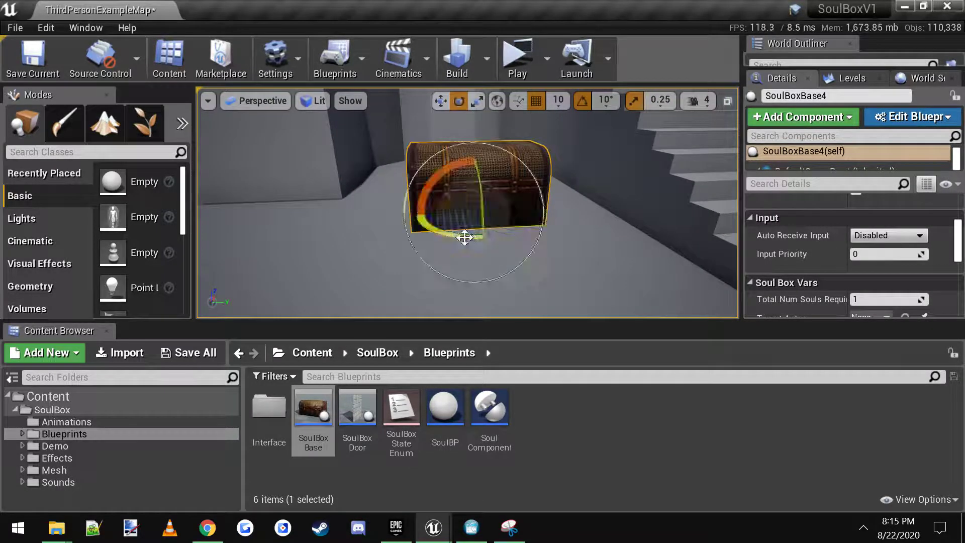
pyautogui.press('Escape')
# Reduce the Sphere Radius of the placed soul box's SoulRadiusSphere to about 522.1
pyautogui.press('s')
pyautogui.moveTo(528, 209)
pyautogui.mouseDown(button='right')
pyautogui.moveTo(538, 216)
pyautogui.moveTo(505, 201)
pyautogui.moveTo(525, 205)
pyautogui.mouseUp(button='right')
pyautogui.moveTo(418, 234); pyautogui.dragTo(409, 245)
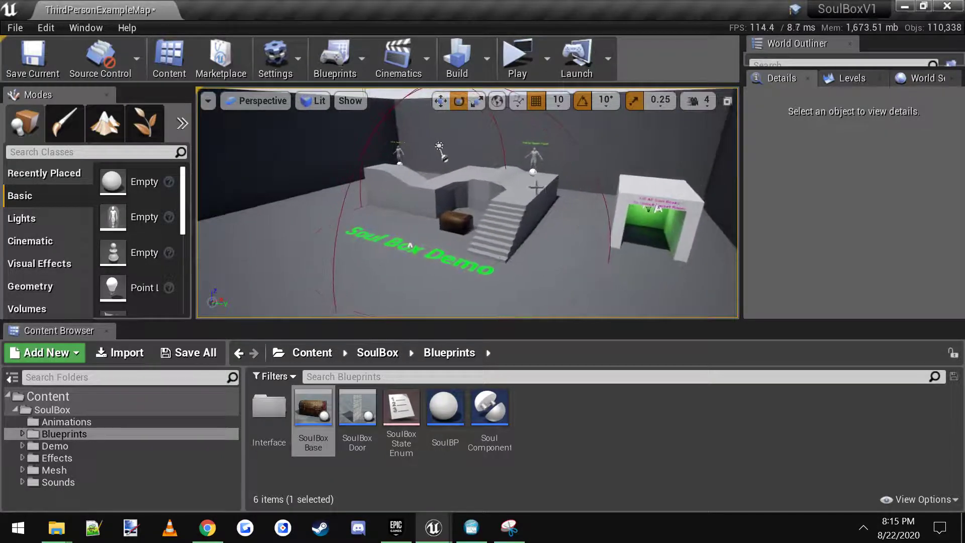
pyautogui.click(454, 222)
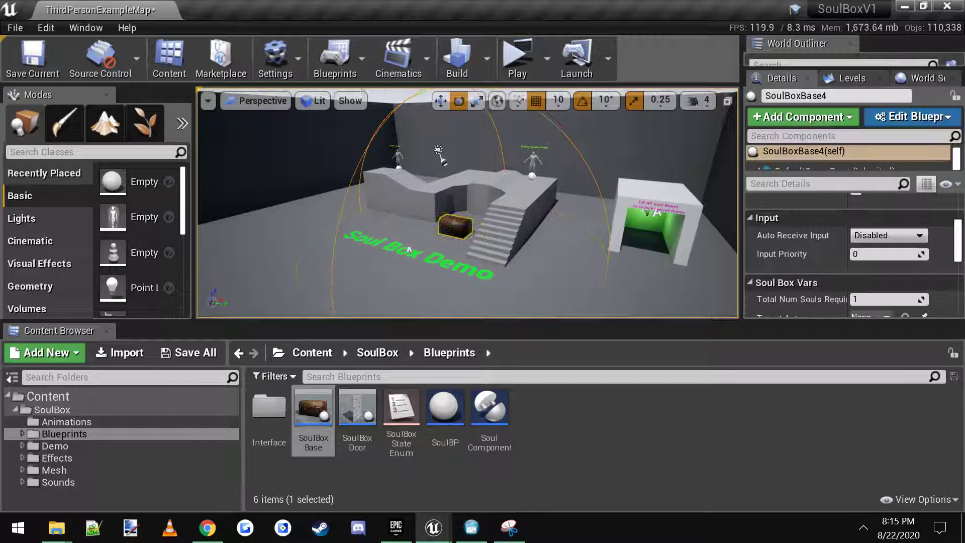
pyautogui.moveTo(558, 220); pyautogui.dragTo(574, 228, button='right')
pyautogui.press('f')
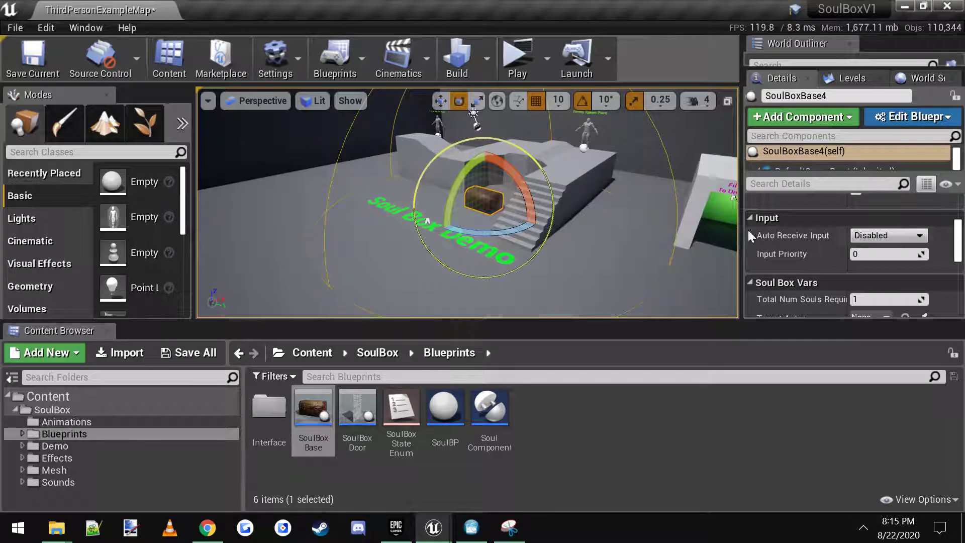
pyautogui.scroll(2, 822, 231)
pyautogui.moveTo(814, 174); pyautogui.dragTo(814, 213)
pyautogui.click(822, 187)
pyautogui.scroll(3, 850, 291)
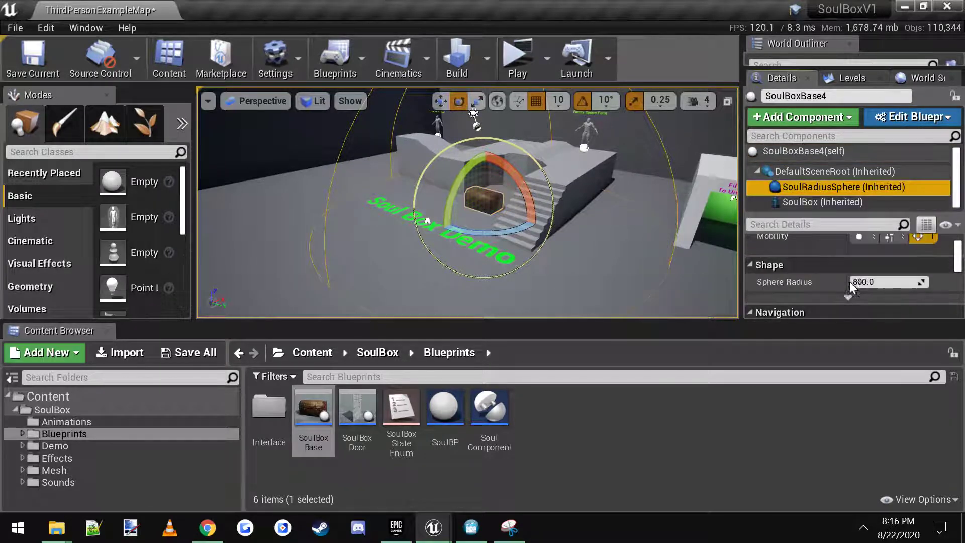
pyautogui.click(852, 283)
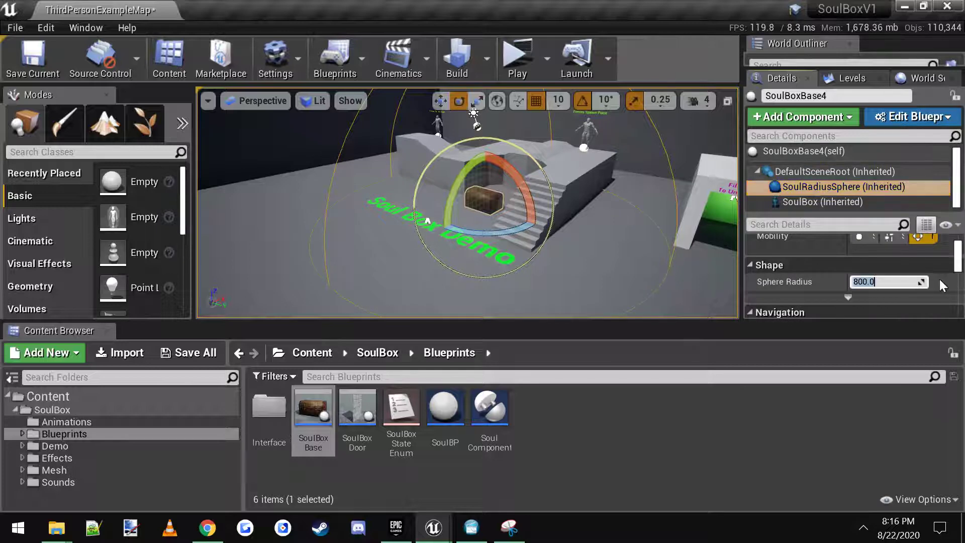
pyautogui.moveTo(920, 281); pyautogui.dragTo(897, 282)
# Move the SoulRadiusSphere away from the chest, over the Soul Box Demo floor text
pyautogui.press('w')
pyautogui.moveTo(498, 203); pyautogui.dragTo(432, 232)
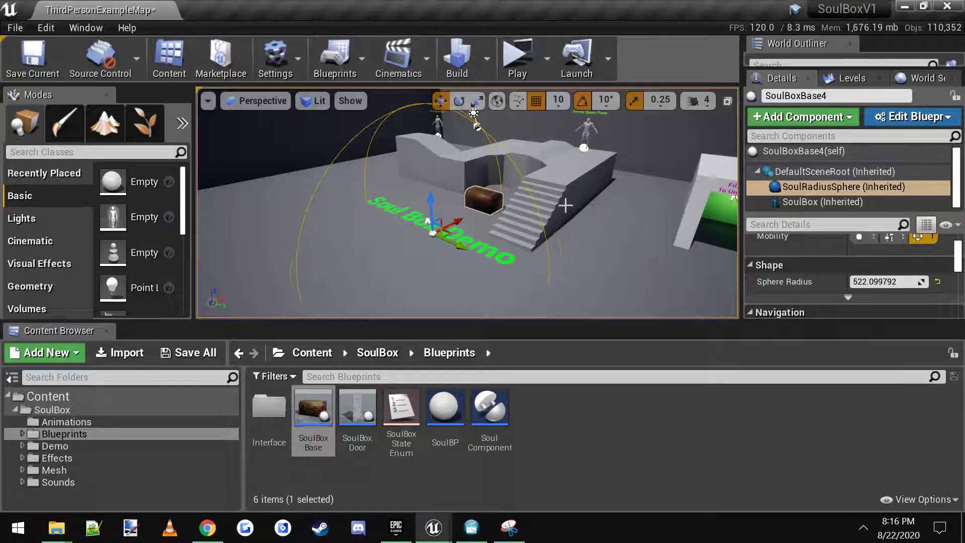
pyautogui.moveTo(565, 205); pyautogui.dragTo(561, 215, button='right')
pyautogui.moveTo(471, 205); pyautogui.dragTo(479, 200, button='right')
pyautogui.click(470, 204)
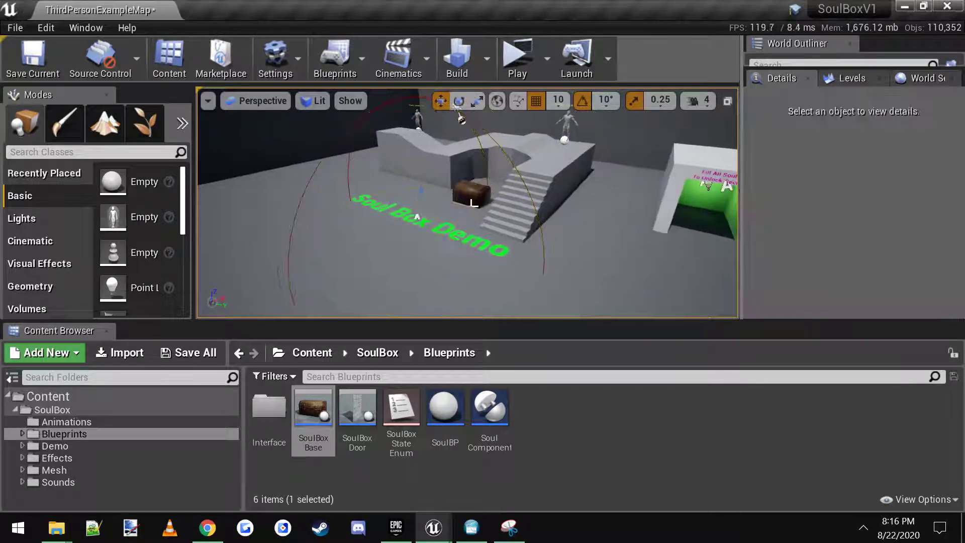
# Set the placed soul box's Total Num Souls Required to 3
pyautogui.click(473, 201)
pyautogui.scroll(3, 804, 252)
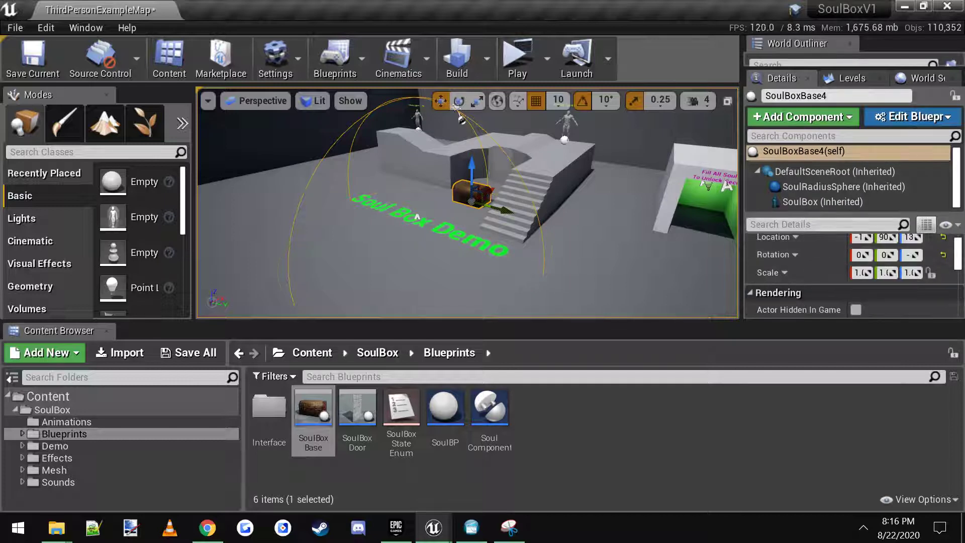
pyautogui.moveTo(812, 216); pyautogui.dragTo(809, 157)
pyautogui.scroll(-5, 843, 240)
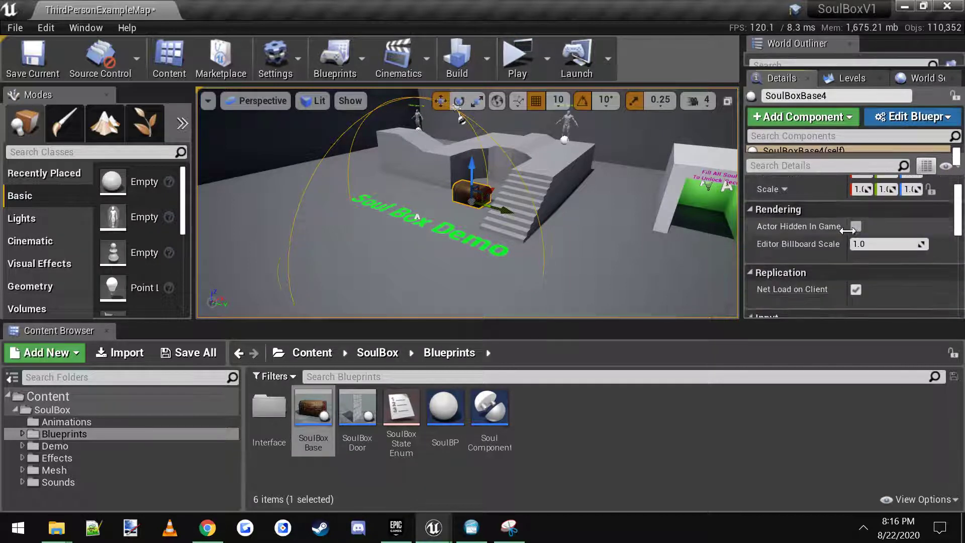
pyautogui.scroll(-4, 839, 237)
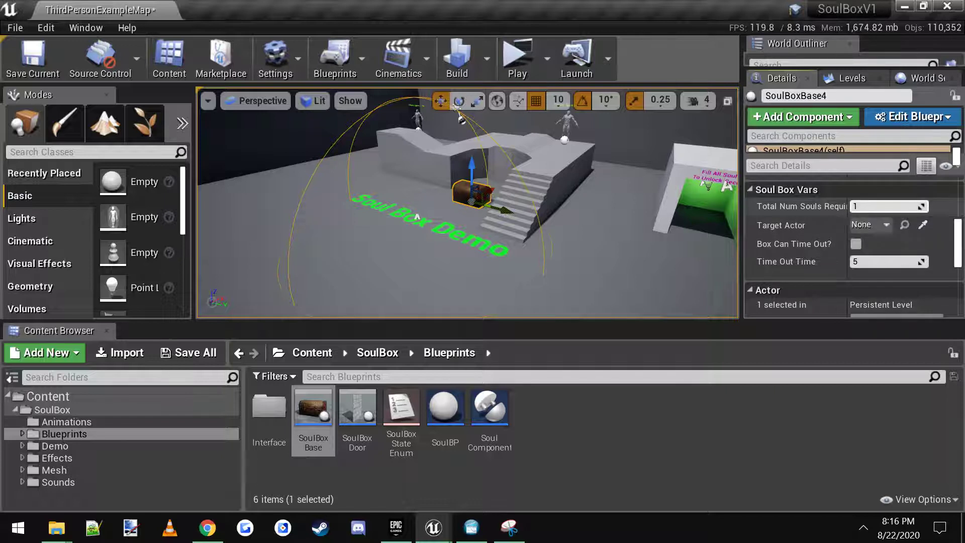
pyautogui.click(856, 206)
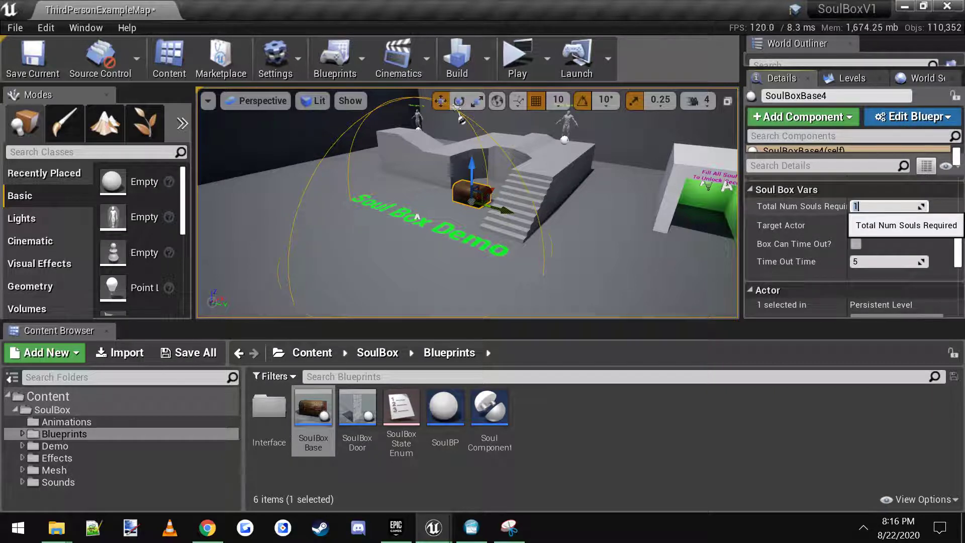
pyautogui.write('3')
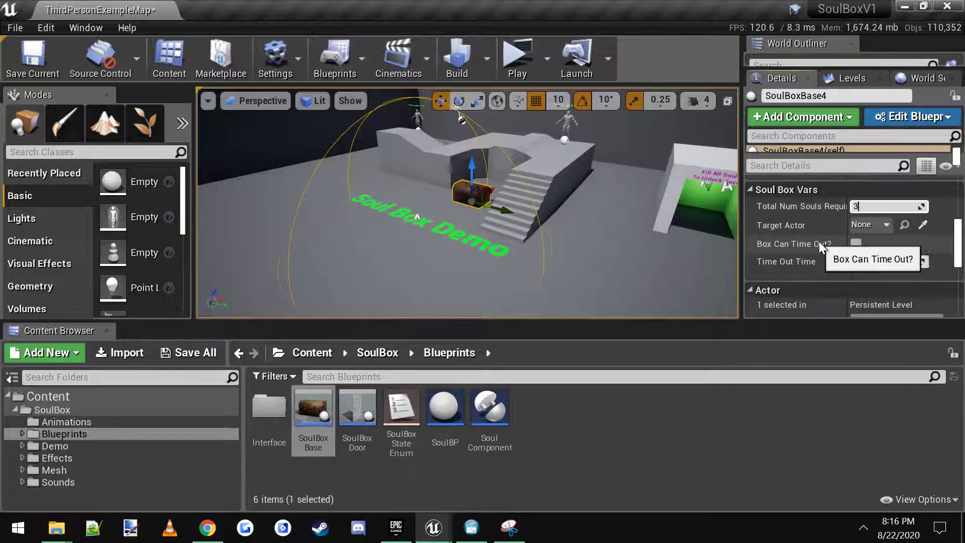
# Enable Box Can Time Out for the soul box and set its Time Out Time to 30
pyautogui.click(855, 244)
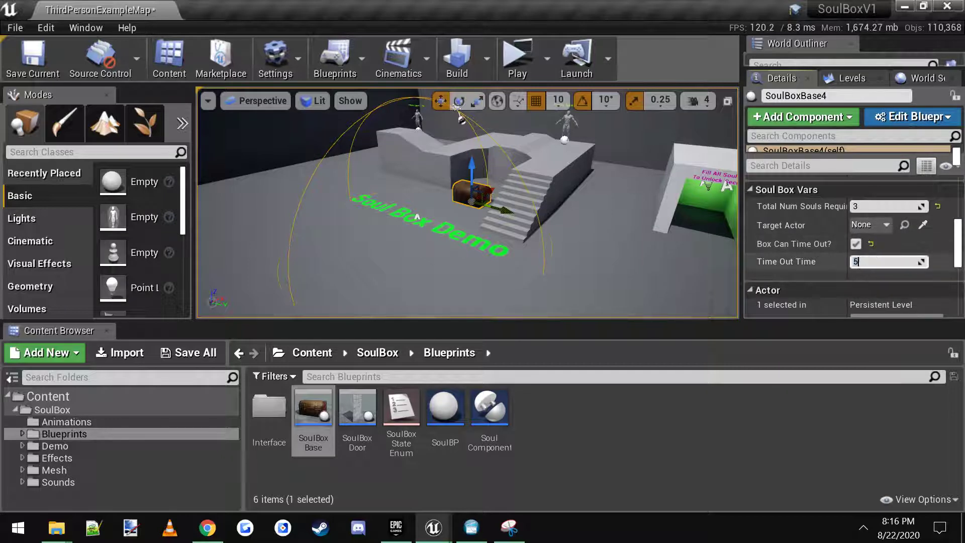
pyautogui.click(864, 260)
pyautogui.press('Return')
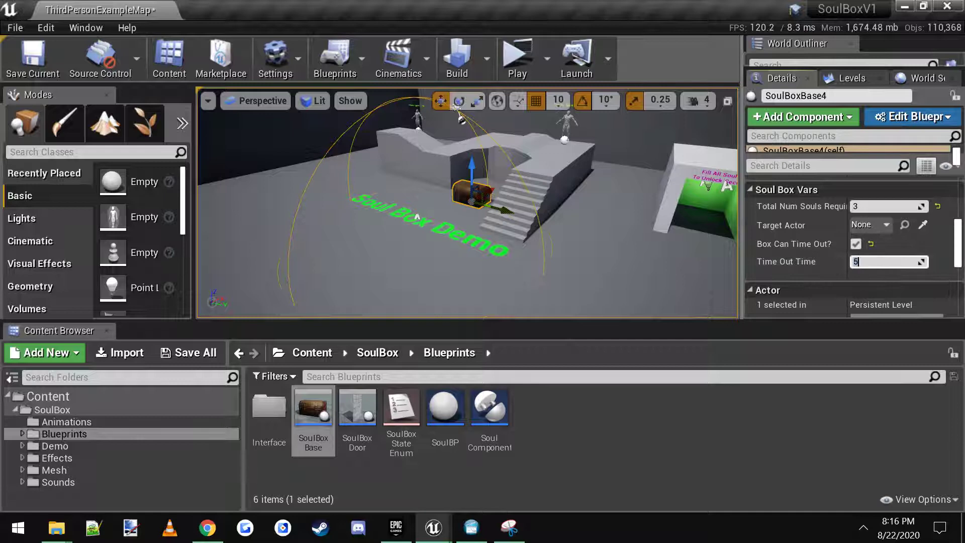
pyautogui.moveTo(503, 232)
pyautogui.mouseDown(button='right')
pyautogui.moveTo(488, 261)
pyautogui.moveTo(508, 221)
pyautogui.moveTo(502, 236)
pyautogui.mouseUp(button='right')
pyautogui.moveTo(390, 207); pyautogui.dragTo(409, 228)
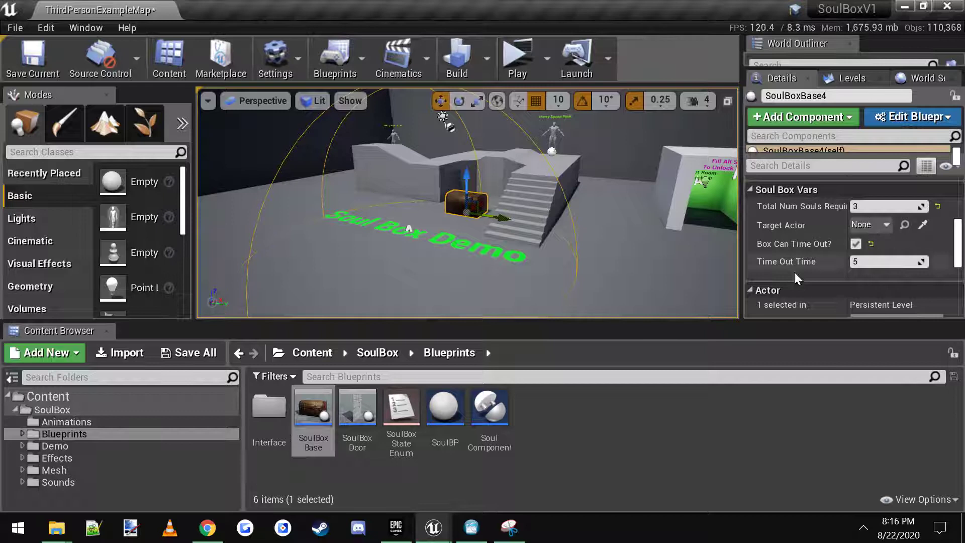
pyautogui.click(863, 262)
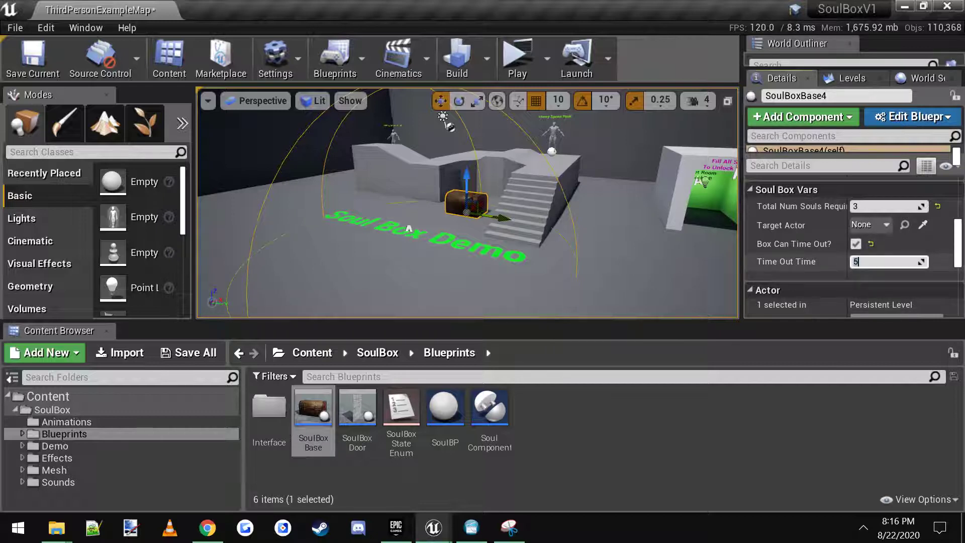
pyautogui.write('30')
pyautogui.press('Return')
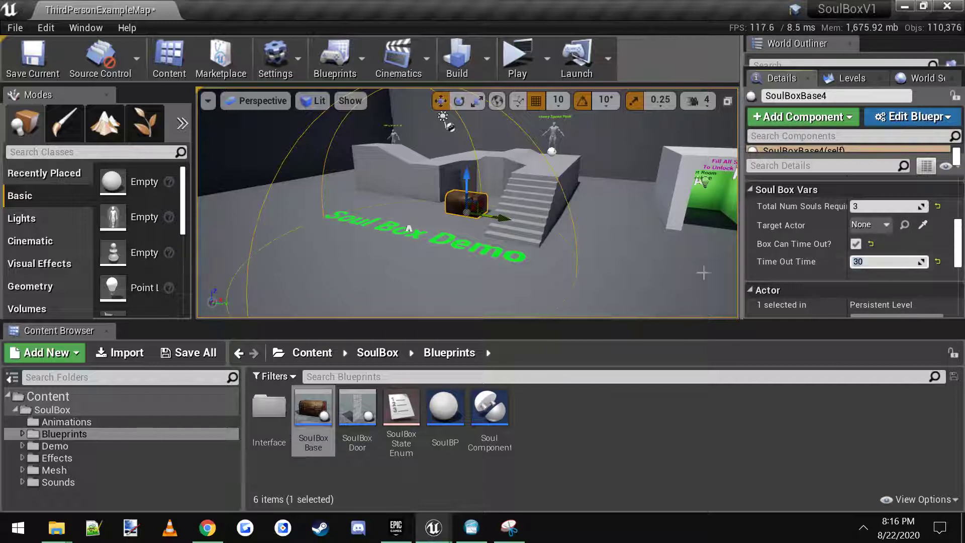
# Read the description of the soul box's Target Actor setting and examine the secret room's open entrance
pyautogui.moveTo(514, 238); pyautogui.dragTo(548, 236, button='right')
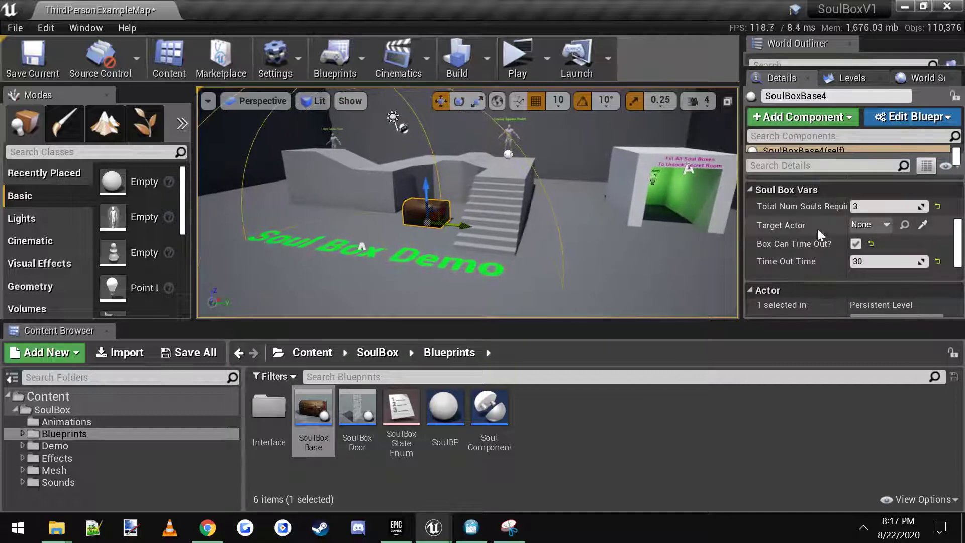
pyautogui.moveTo(770, 230)
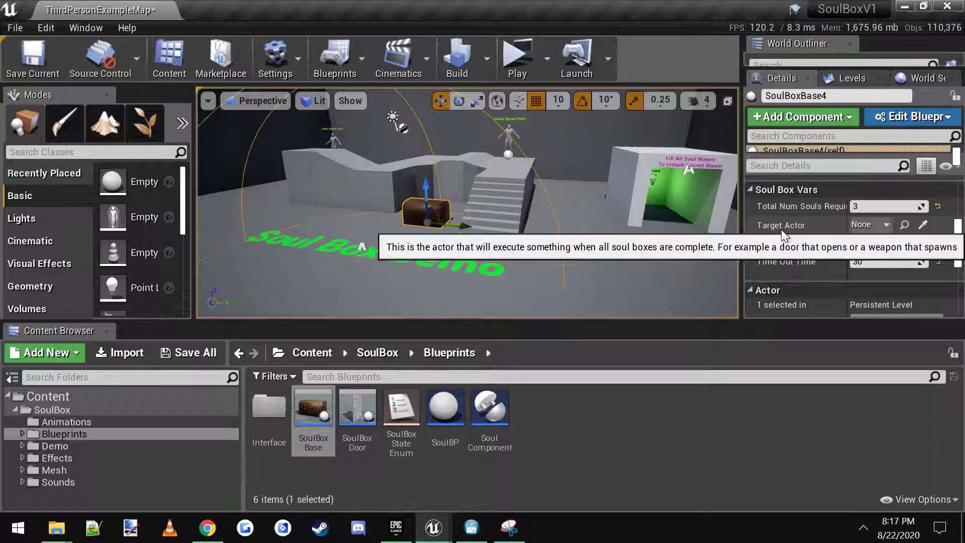
pyautogui.press('w')
pyautogui.press('d')
pyautogui.moveTo(603, 226); pyautogui.dragTo(676, 231, button='right')
pyautogui.press('Escape')
pyautogui.press('w')
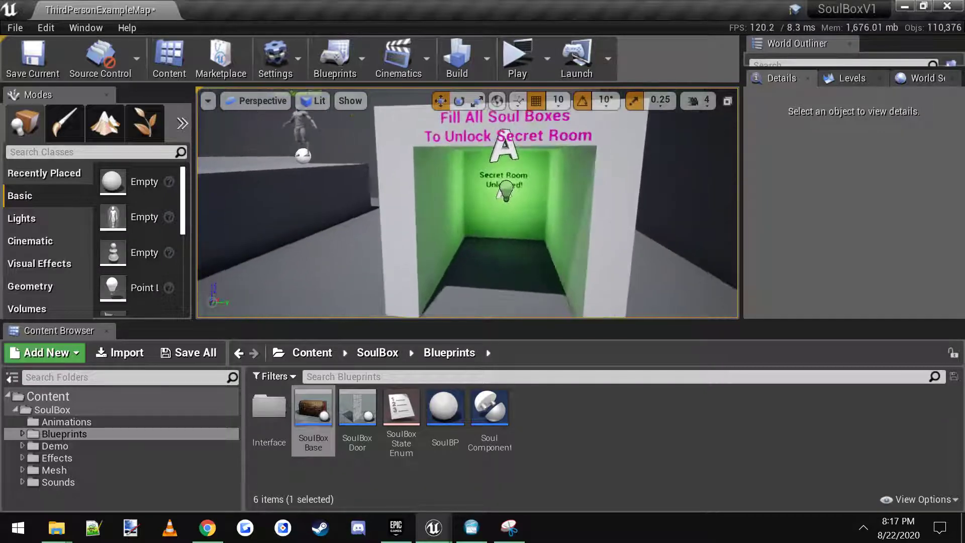
pyautogui.moveTo(456, 162); pyautogui.dragTo(467, 156, button='right')
pyautogui.press('s')
pyautogui.press('w')
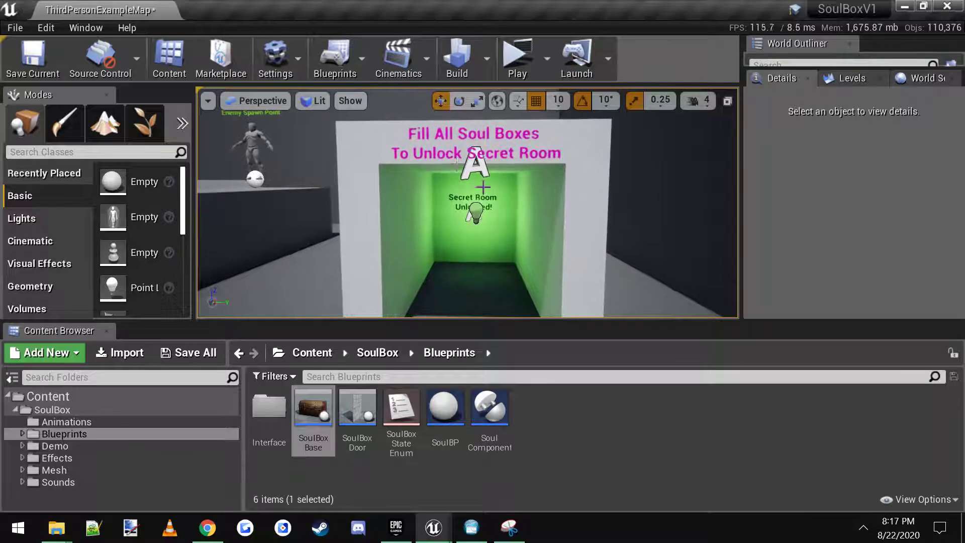
pyautogui.press('w')
pyautogui.moveTo(520, 175); pyautogui.dragTo(518, 196, button='right')
pyautogui.press('s')
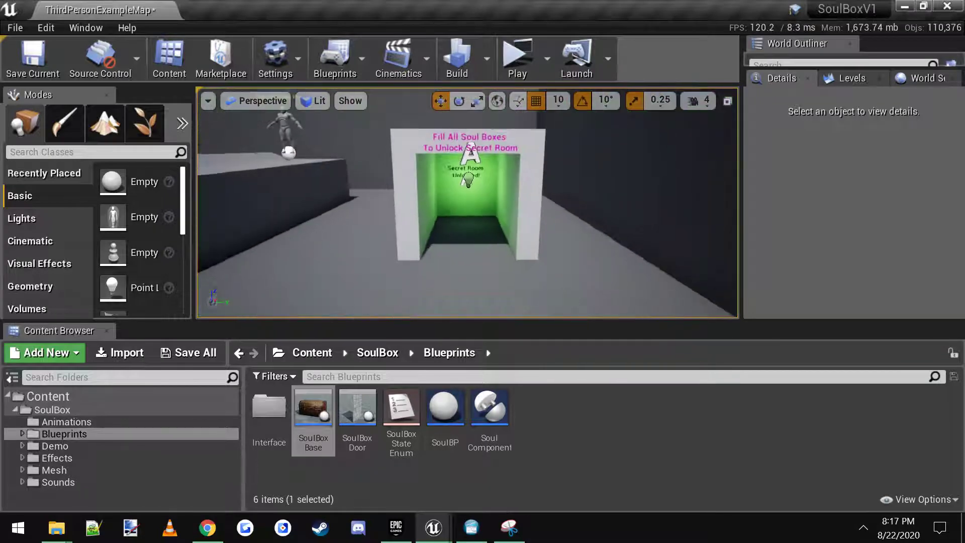
pyautogui.scroll(3, 468, 193)
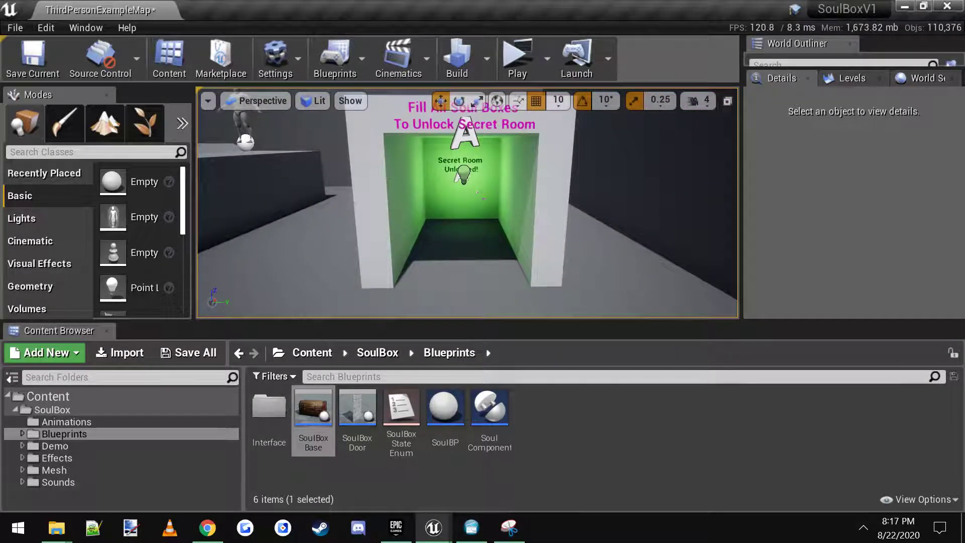
pyautogui.scroll(-3, 458, 244)
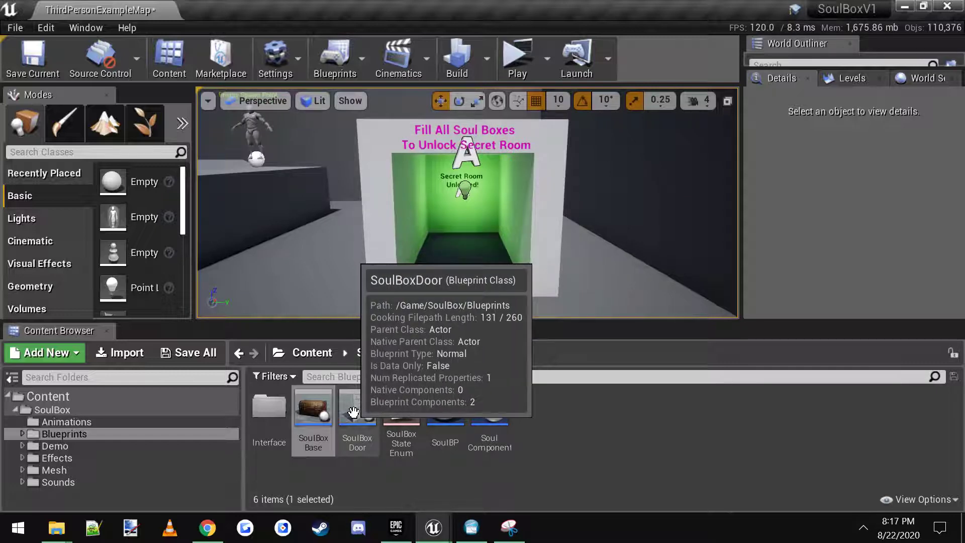
# Place a SoulBoxDoor from the Blueprints folder in the secret room's entrance so that it closes the opening
pyautogui.press('s')
pyautogui.moveTo(442, 261); pyautogui.dragTo(435, 259, button='right')
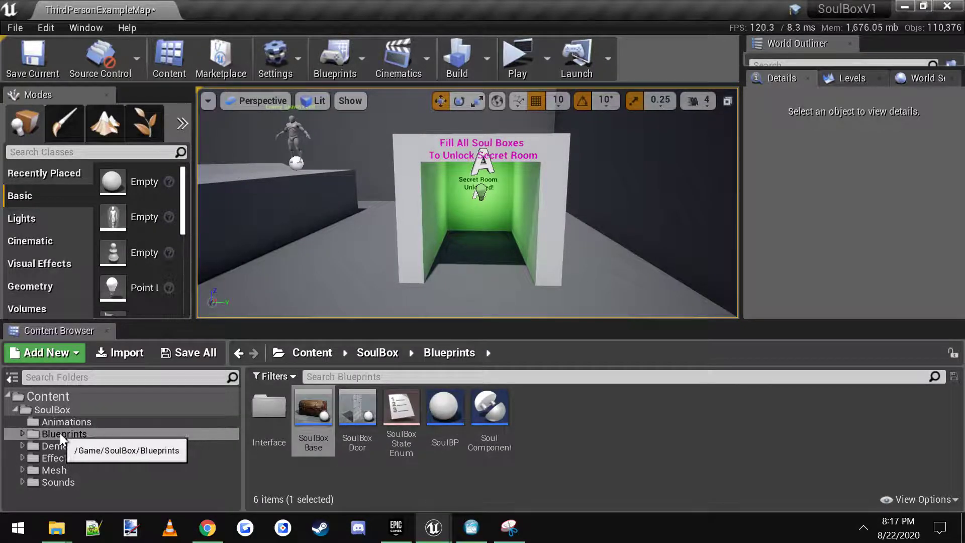
pyautogui.moveTo(354, 410)
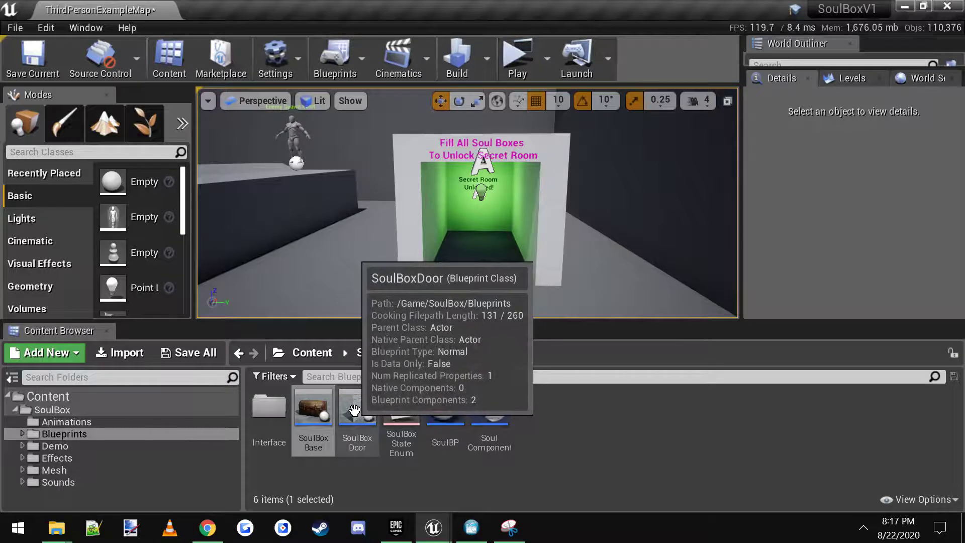
pyautogui.moveTo(354, 409); pyautogui.dragTo(477, 281)
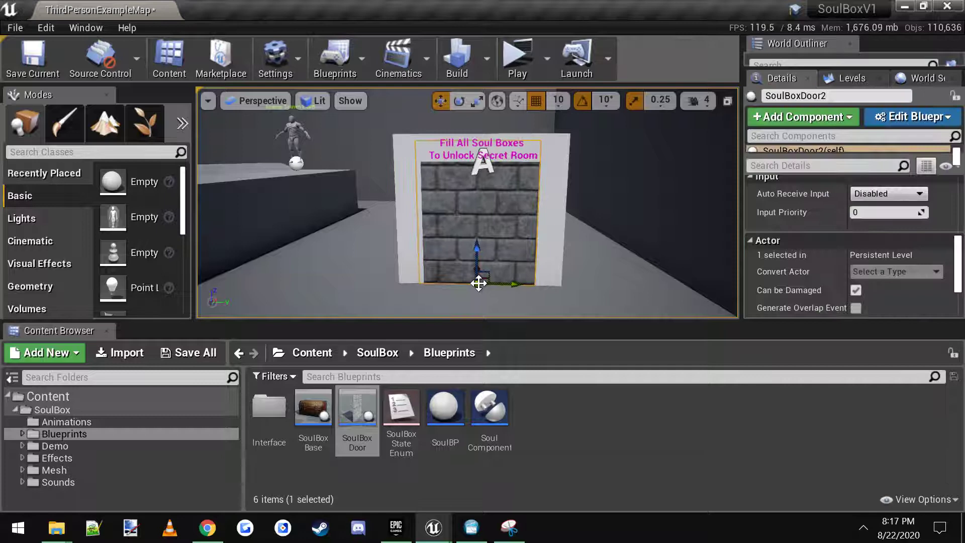
pyautogui.moveTo(550, 233)
pyautogui.mouseDown(button='right')
pyautogui.moveTo(559, 211)
pyautogui.moveTo(550, 235)
pyautogui.moveTo(557, 223)
pyautogui.mouseUp(button='right')
pyautogui.press('s')
pyautogui.press('w')
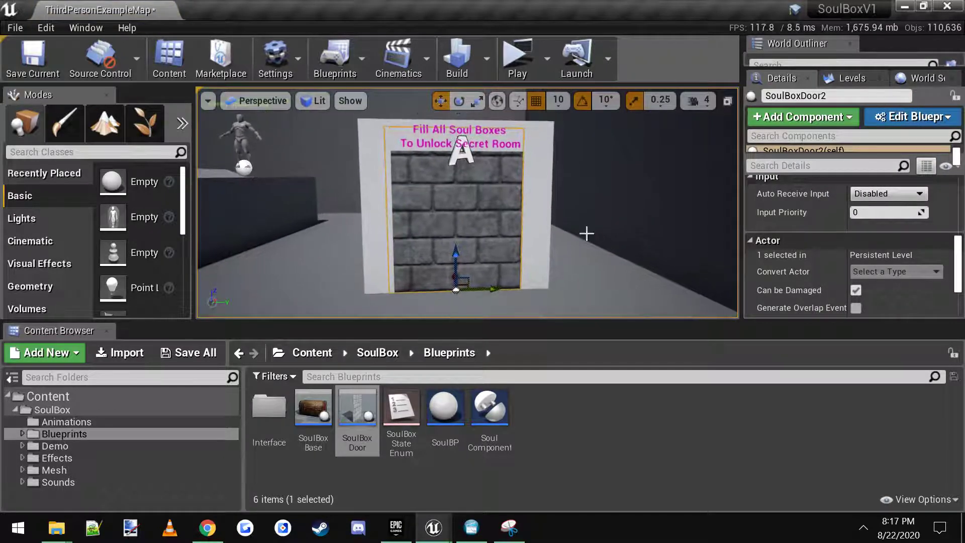
# Add one element to the door's Soul Box References and assign the soul box beside the stairs to it
pyautogui.scroll(4, 795, 252)
pyautogui.scroll(3, 797, 251)
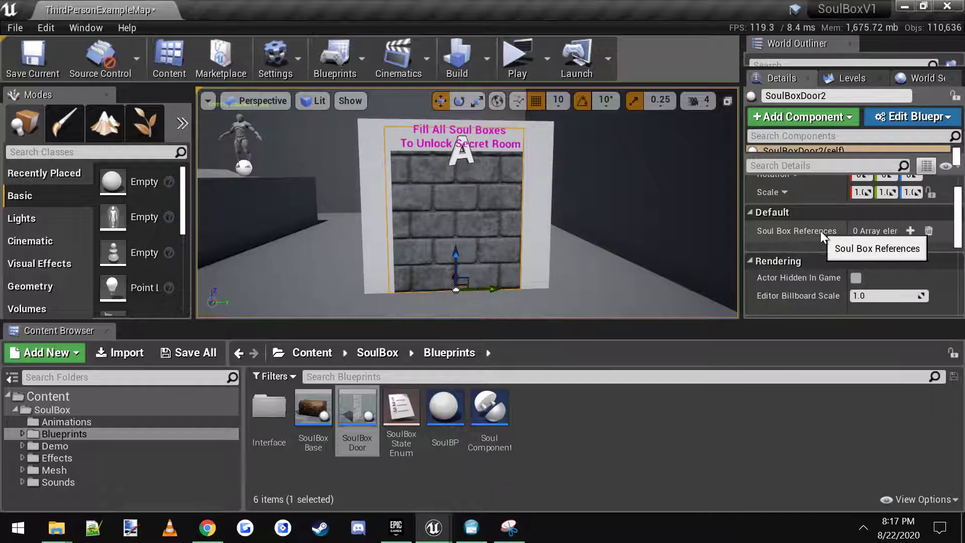
pyautogui.press('s')
pyautogui.moveTo(594, 239); pyautogui.dragTo(528, 241, button='right')
pyautogui.moveTo(417, 211); pyautogui.dragTo(372, 211, button='right')
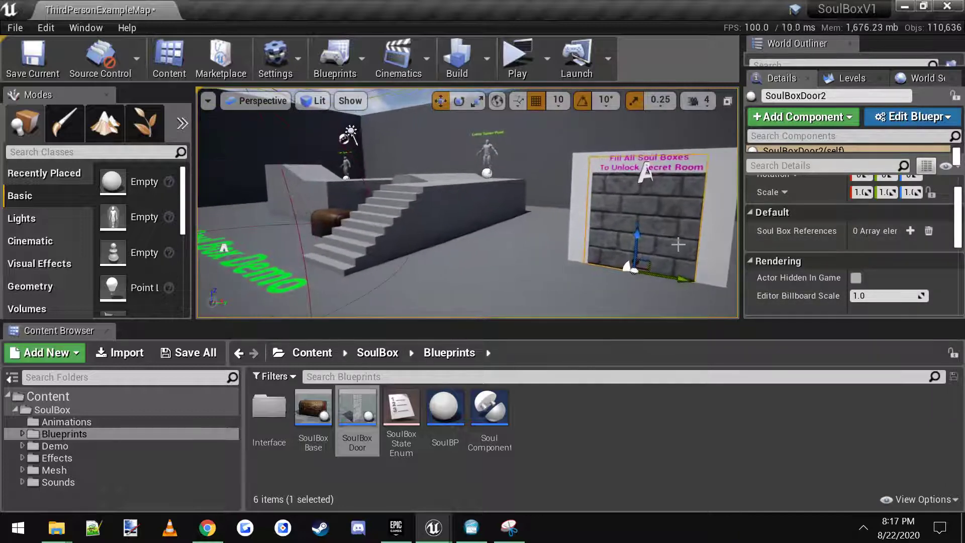
pyautogui.click(910, 231)
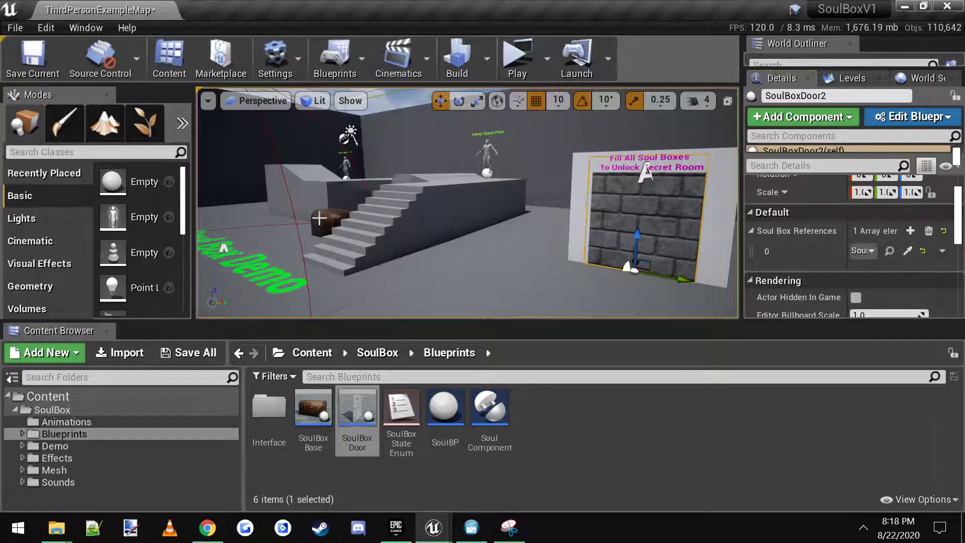
pyautogui.moveTo(848, 260)
pyautogui.mouseDown()
pyautogui.moveTo(798, 259)
pyautogui.moveTo(854, 264)
pyautogui.moveTo(842, 268)
pyautogui.mouseUp()
# Set the soul box's Target Actor to the SoulBoxDoor in the secret room's entrance
pyautogui.press('s')
pyautogui.moveTo(457, 222)
pyautogui.mouseDown(button='right')
pyautogui.moveTo(502, 244)
pyautogui.moveTo(460, 223)
pyautogui.mouseUp(button='right')
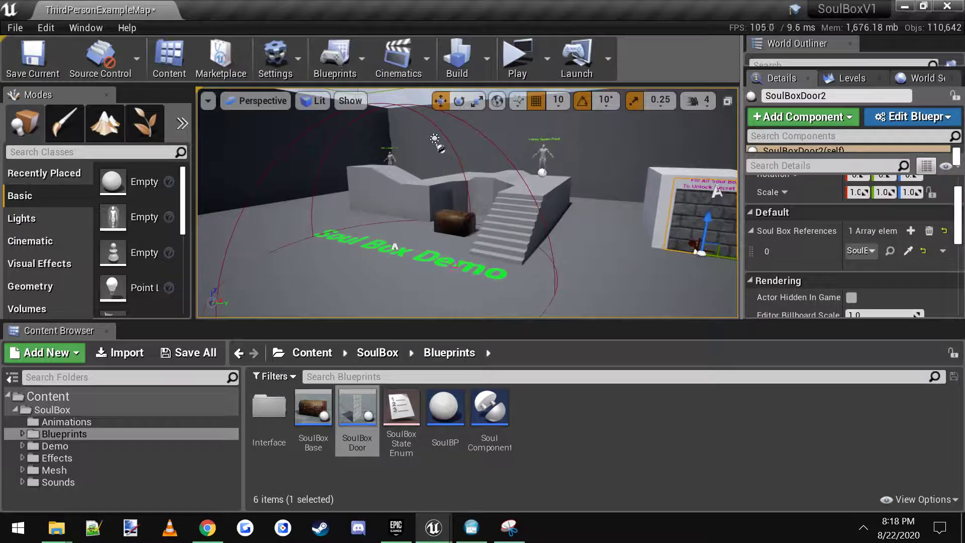
pyautogui.click(452, 225)
pyautogui.moveTo(452, 225); pyautogui.dragTo(452, 229, button='right')
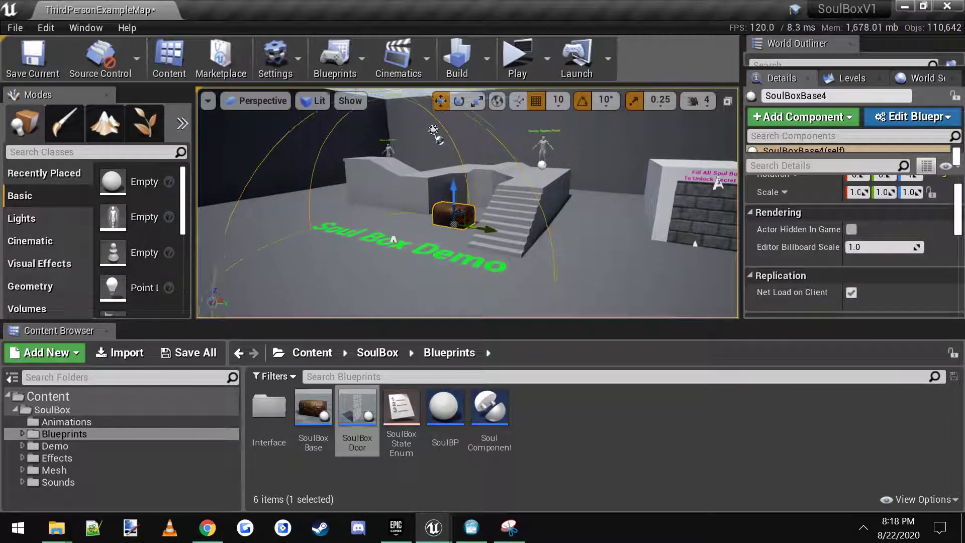
pyautogui.press('w')
pyautogui.moveTo(536, 195); pyautogui.dragTo(528, 192, button='right')
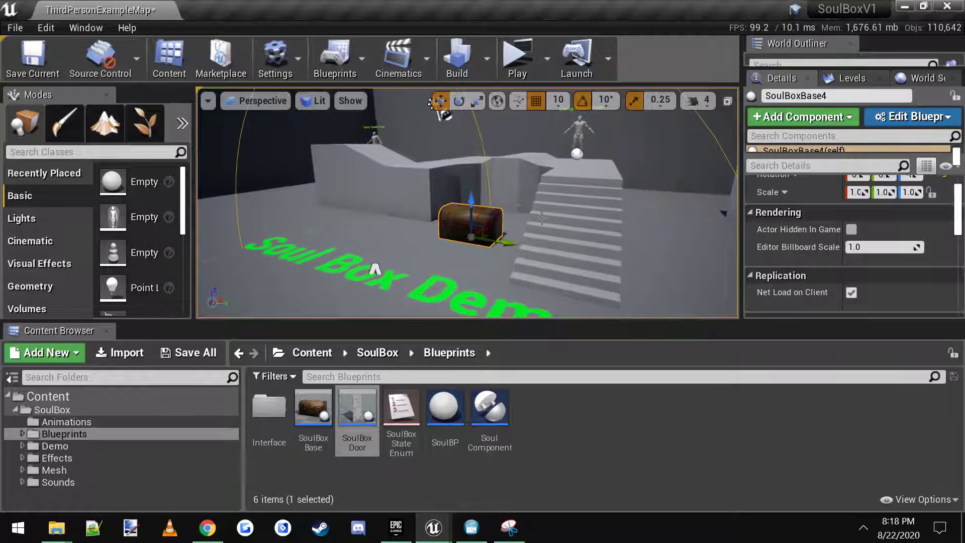
pyautogui.scroll(2, 775, 241)
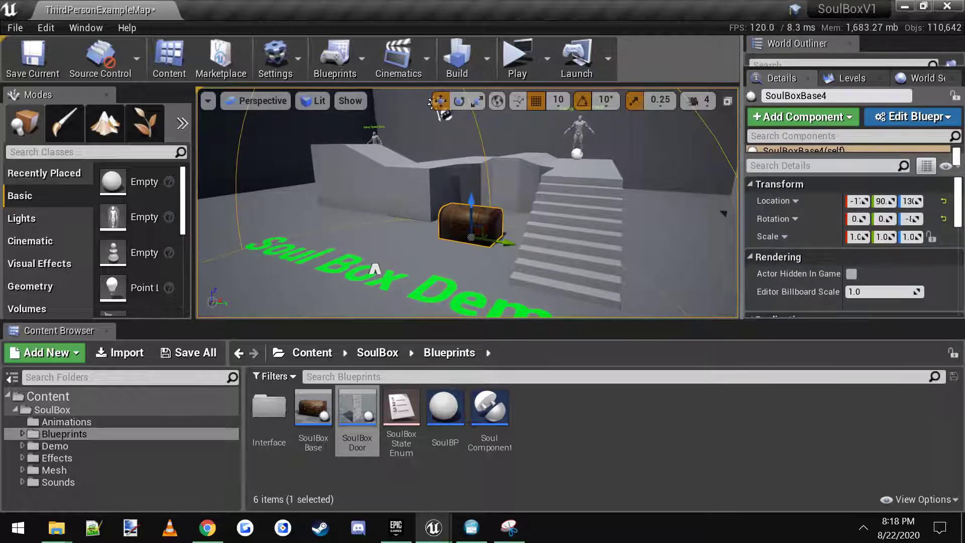
pyautogui.scroll(-6, 782, 234)
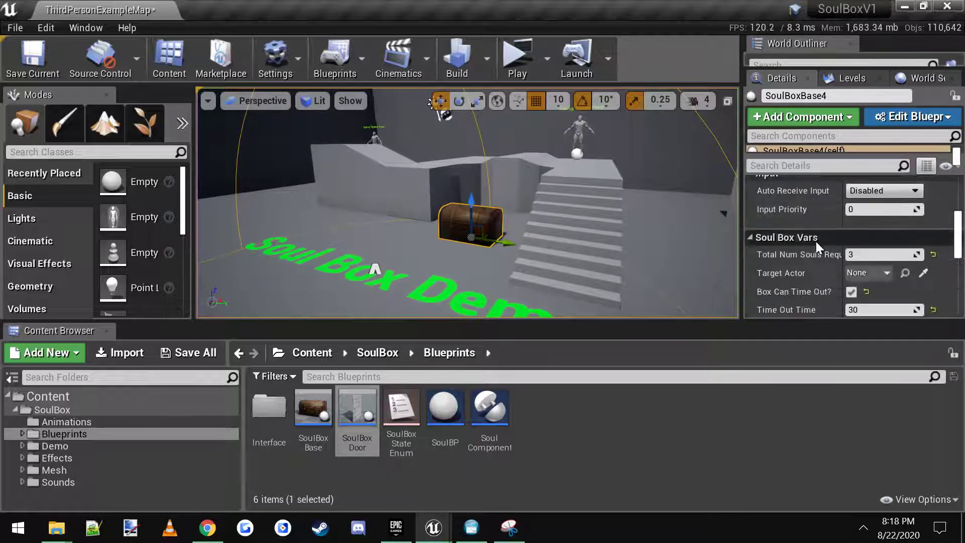
pyautogui.scroll(-1, 816, 242)
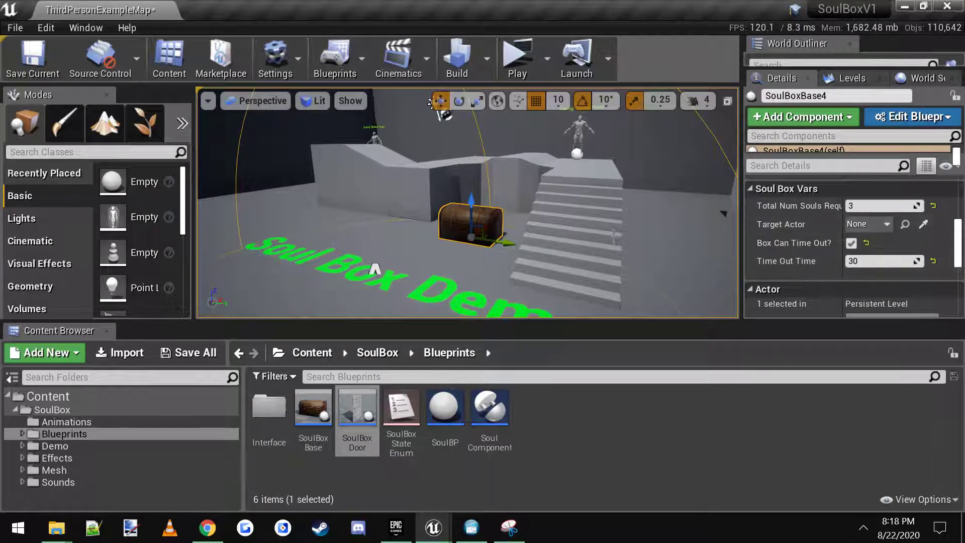
pyautogui.moveTo(468, 203); pyautogui.dragTo(534, 191, button='right')
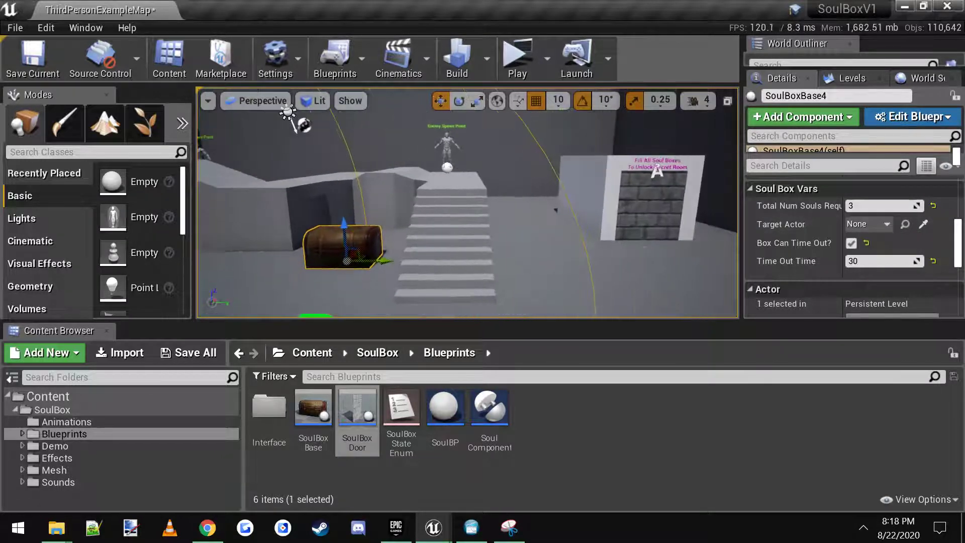
pyautogui.click(924, 224)
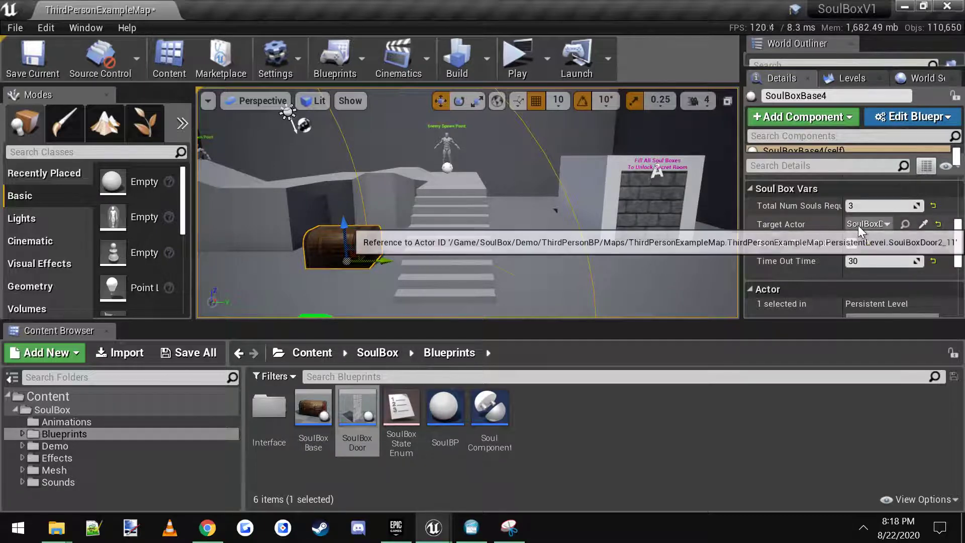
# Deselect the soul box and look over the box, the enemy spawn points and the secret room door
pyautogui.moveTo(499, 210); pyautogui.dragTo(476, 218, button='right')
pyautogui.press('s')
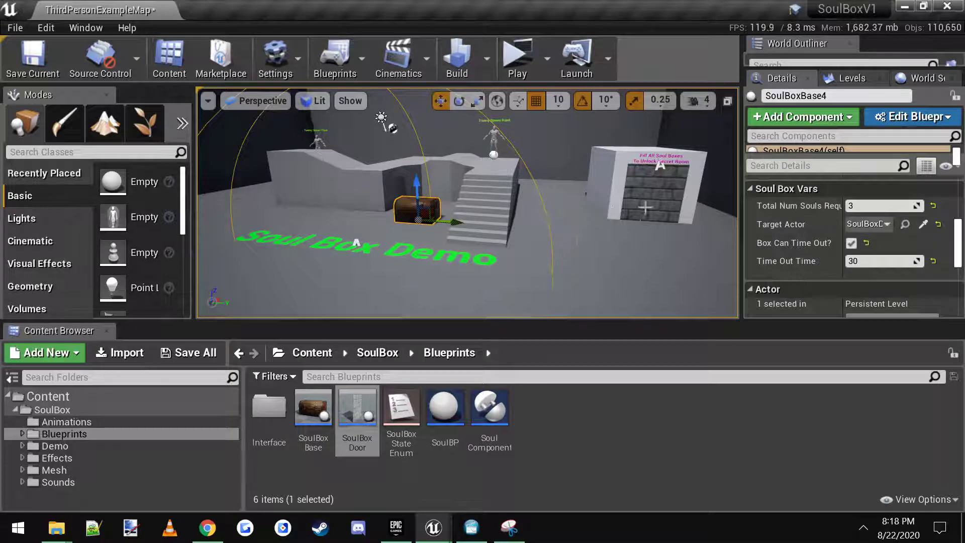
pyautogui.moveTo(527, 219); pyautogui.dragTo(503, 216, button='right')
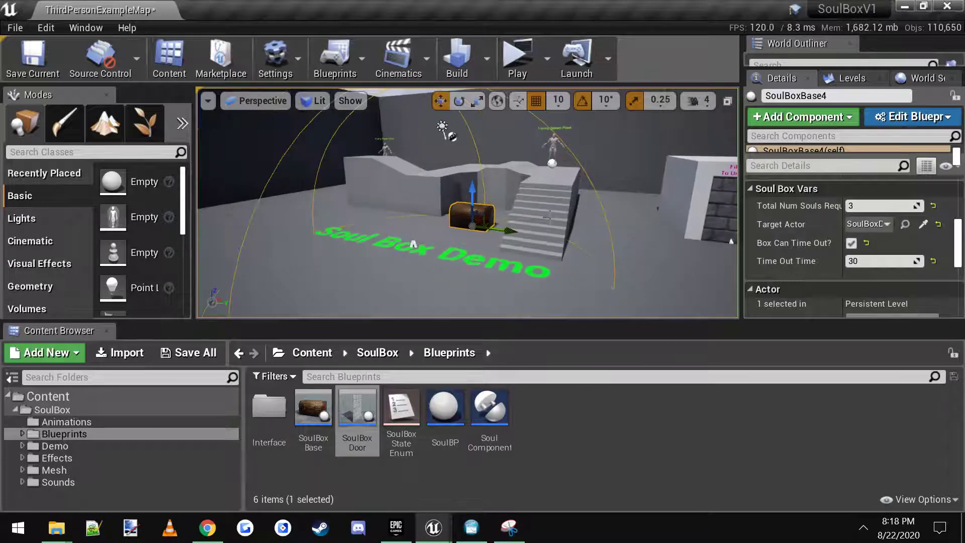
pyautogui.moveTo(563, 195); pyautogui.dragTo(578, 191, button='right')
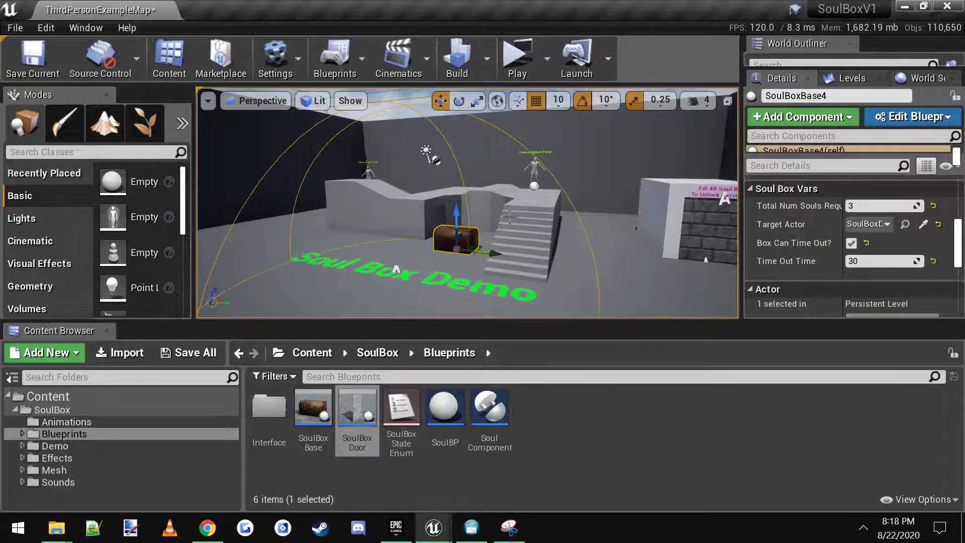
pyautogui.press('Escape')
pyautogui.moveTo(517, 220); pyautogui.dragTo(553, 202, button='right')
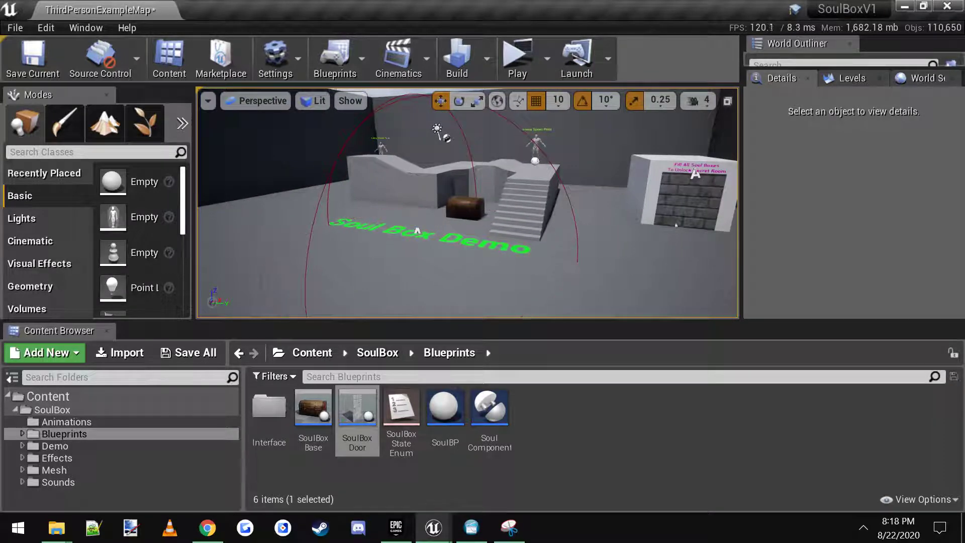
# Open the EnemyCharacter blueprint from the Demo/ThirdPersonBP/Blueprints folder and show its character model in the viewport
pyautogui.click(72, 450)
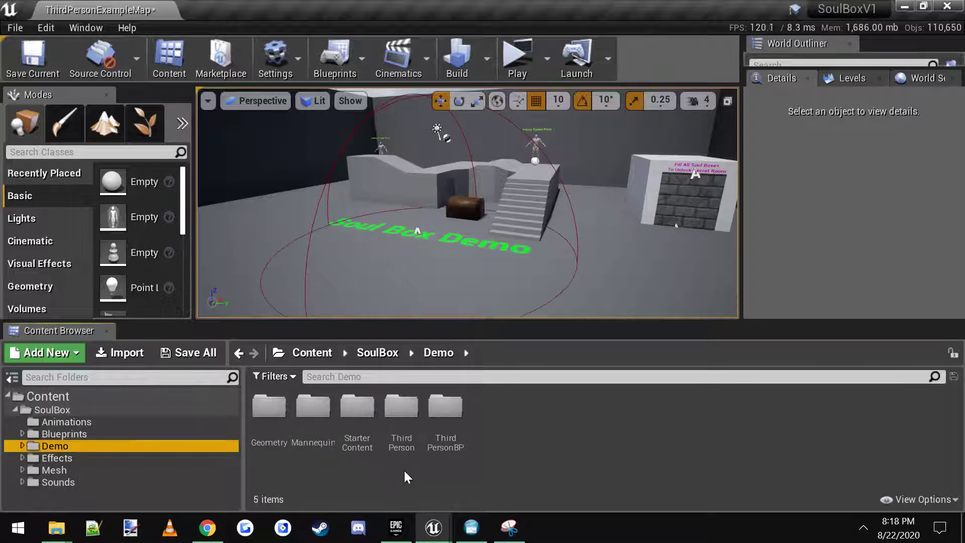
pyautogui.doubleClick(444, 406)
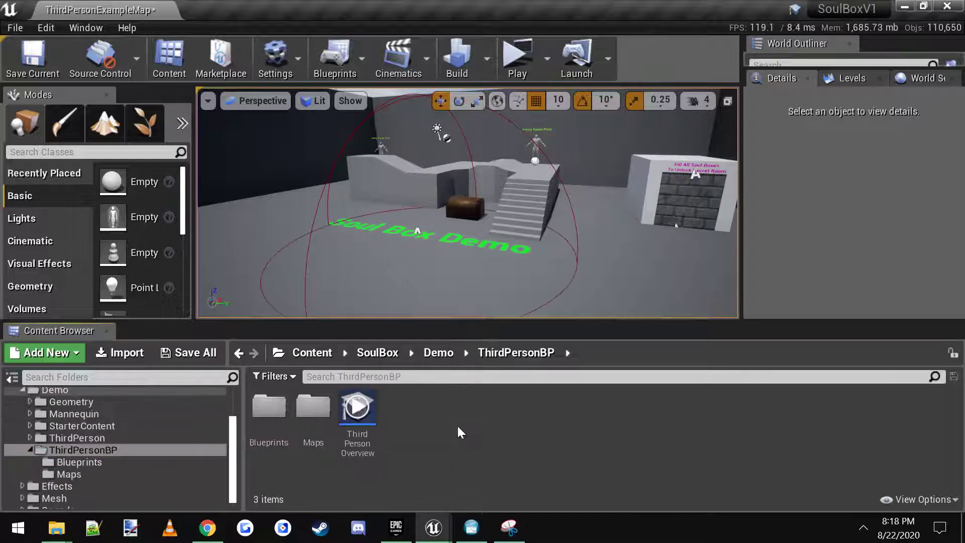
pyautogui.doubleClick(269, 407)
pyautogui.click(269, 406)
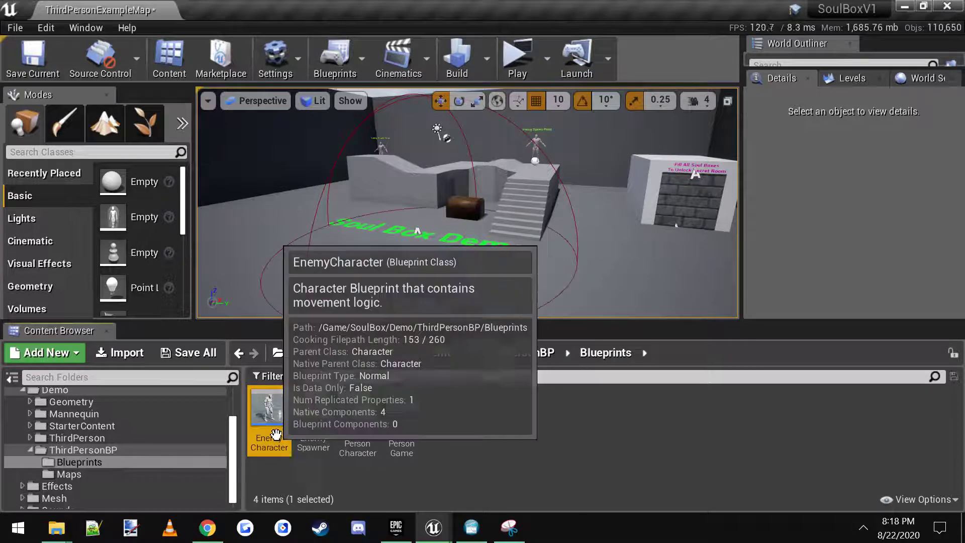
pyautogui.doubleClick(271, 413)
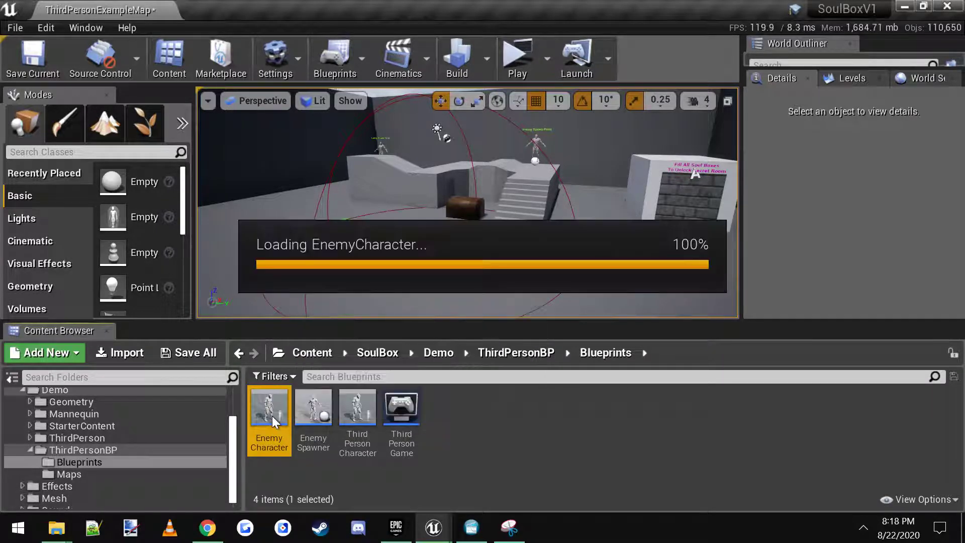
pyautogui.scroll(-3, 366, 196)
pyautogui.moveTo(355, 206); pyautogui.dragTo(532, 259, button='right')
pyautogui.click(217, 100)
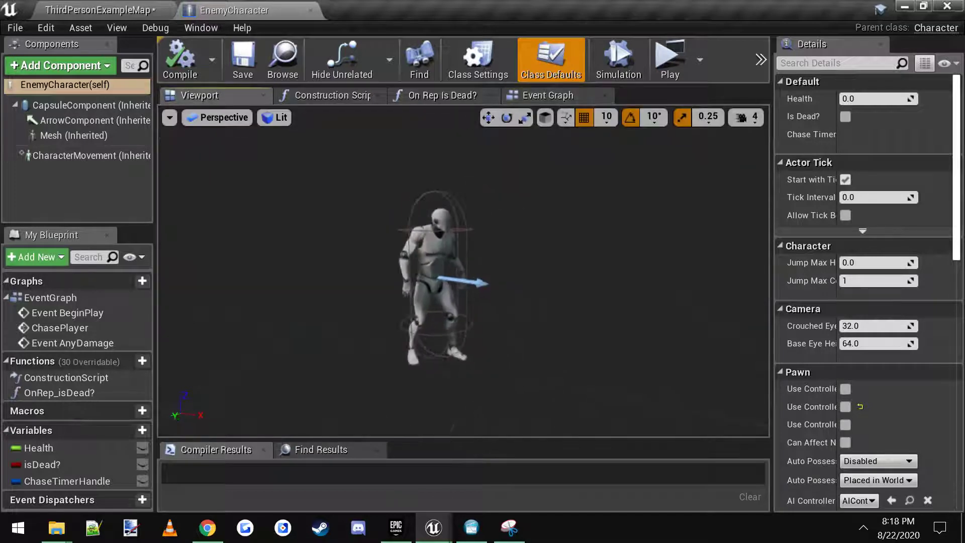
pyautogui.scroll(-3, 416, 205)
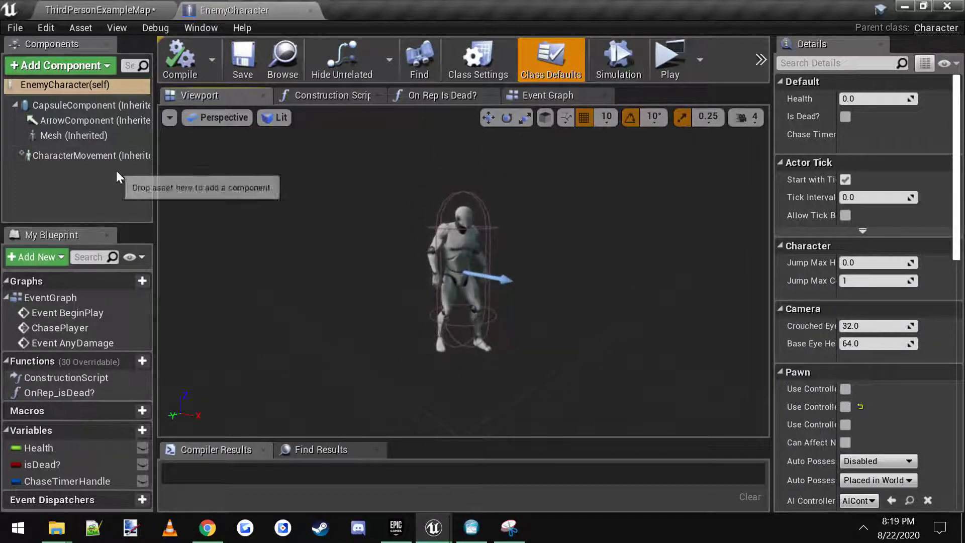
# Add a Soul Component to the EnemyCharacter blueprint and compile it
pyautogui.click(87, 67)
pyautogui.write('s')
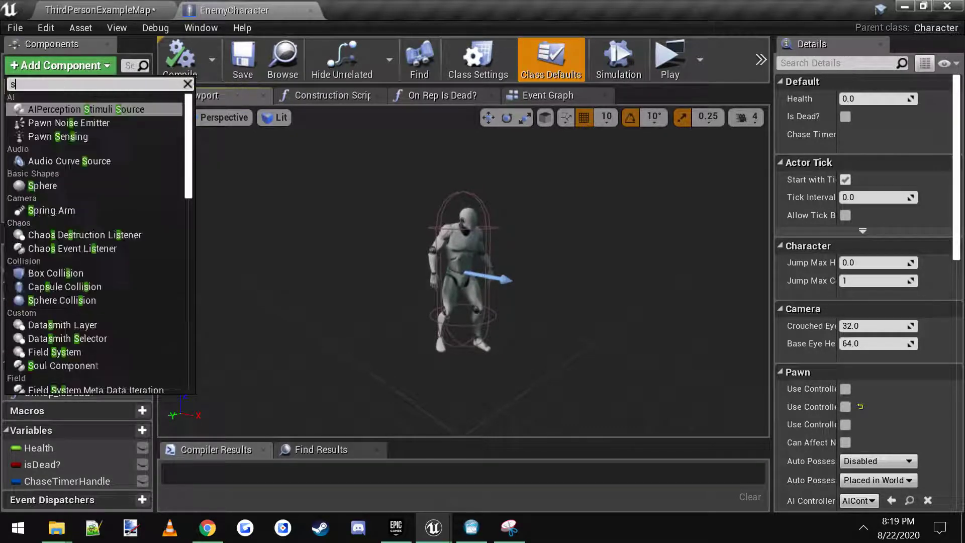
pyautogui.write('oul')
pyautogui.click(67, 107)
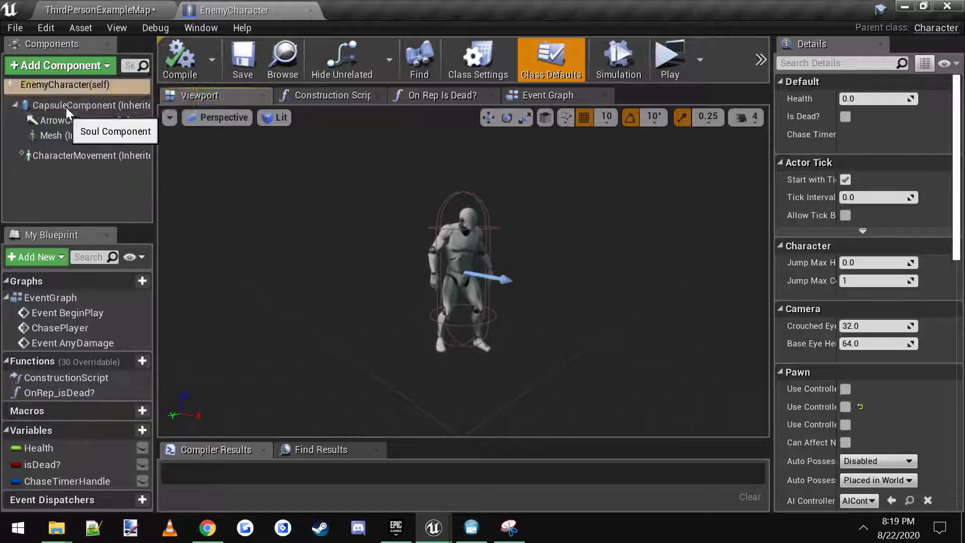
pyautogui.click(82, 198)
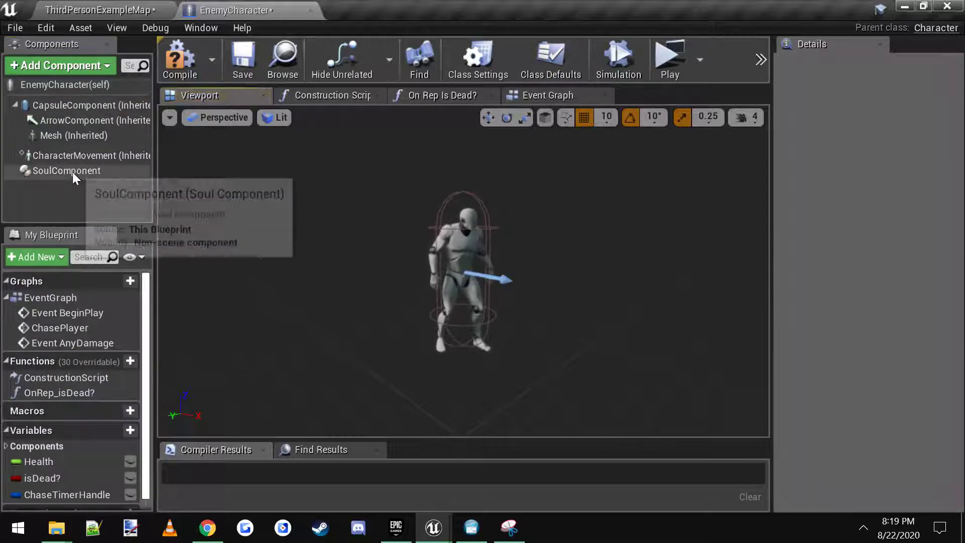
pyautogui.click(73, 171)
pyautogui.click(84, 196)
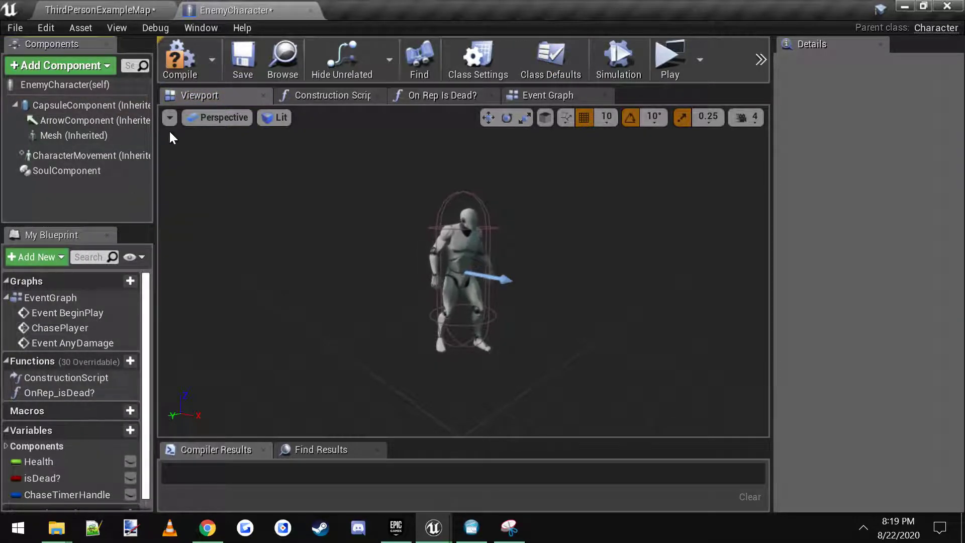
pyautogui.click(180, 61)
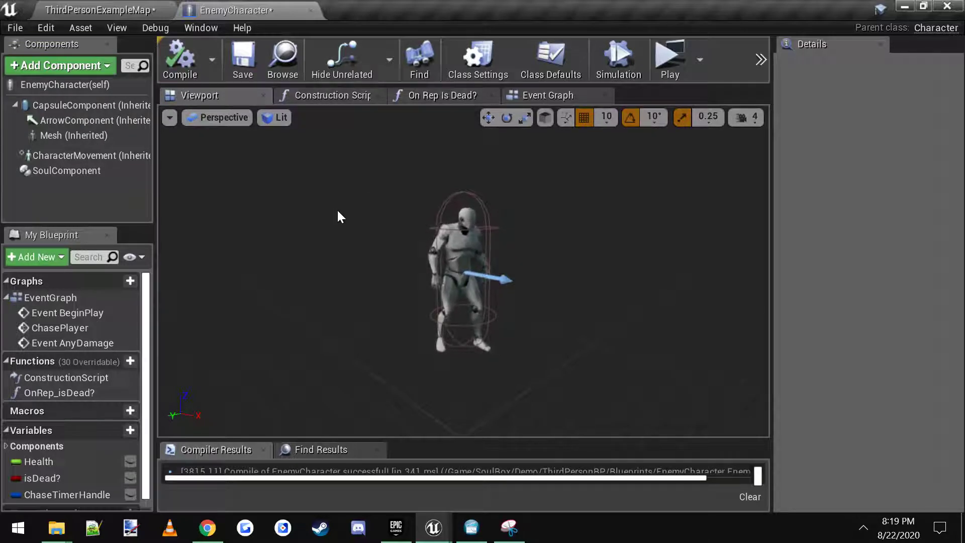
pyautogui.moveTo(472, 257); pyautogui.dragTo(480, 254, button='right')
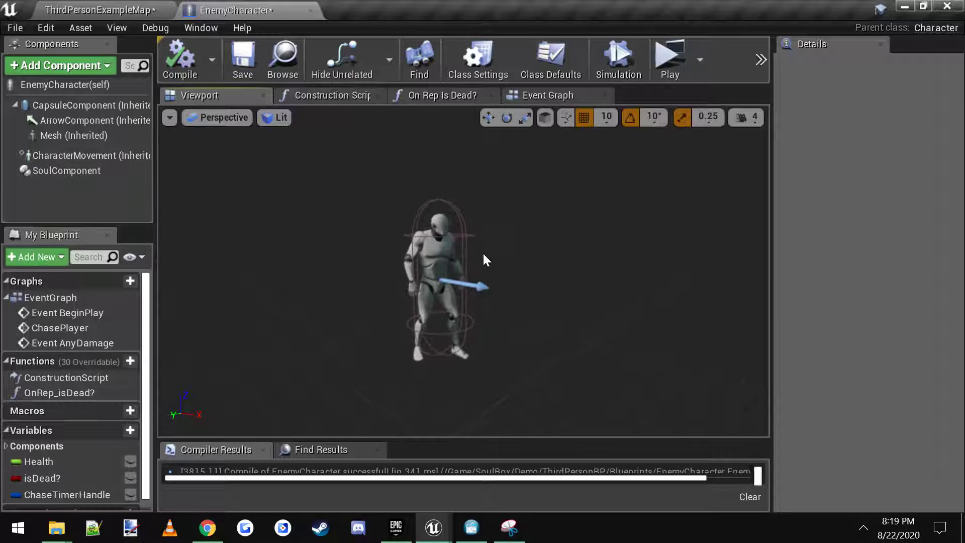
# Examine the Event AnyDamage logic in the Event Graph, from the Health subtraction through the Branch to the Do Once node
pyautogui.click(560, 96)
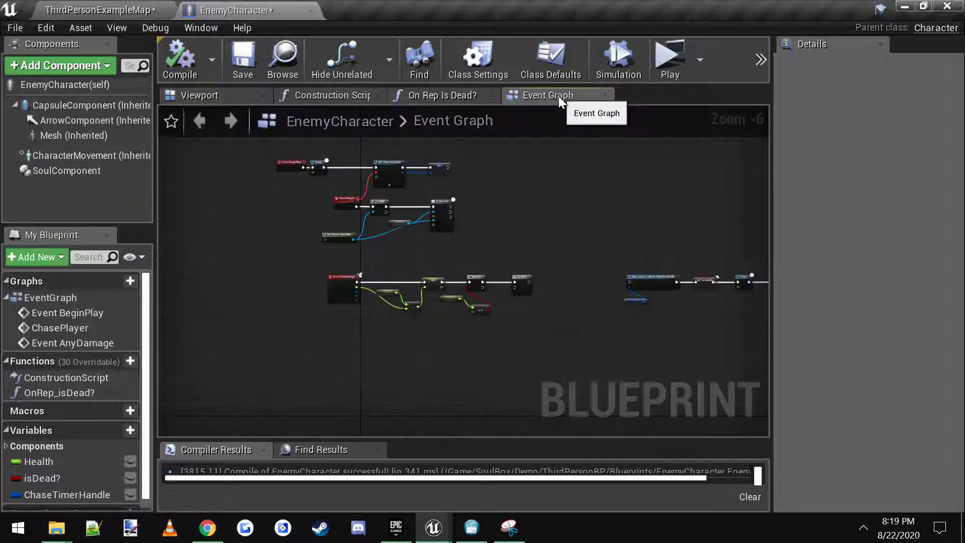
pyautogui.scroll(4, 360, 291)
pyautogui.moveTo(360, 291); pyautogui.dragTo(294, 264, button='right')
pyautogui.click(229, 211)
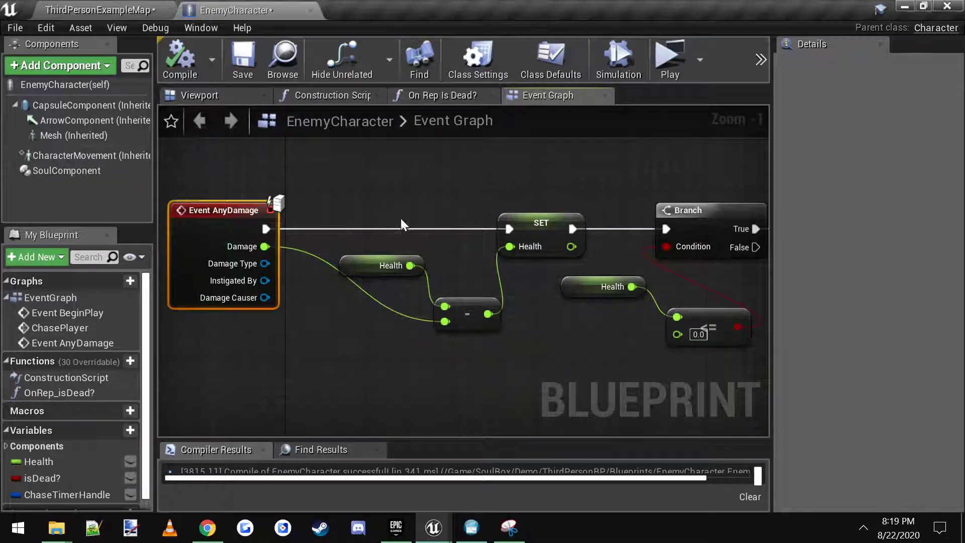
pyautogui.moveTo(401, 224); pyautogui.dragTo(297, 217, button='right')
pyautogui.click(440, 218)
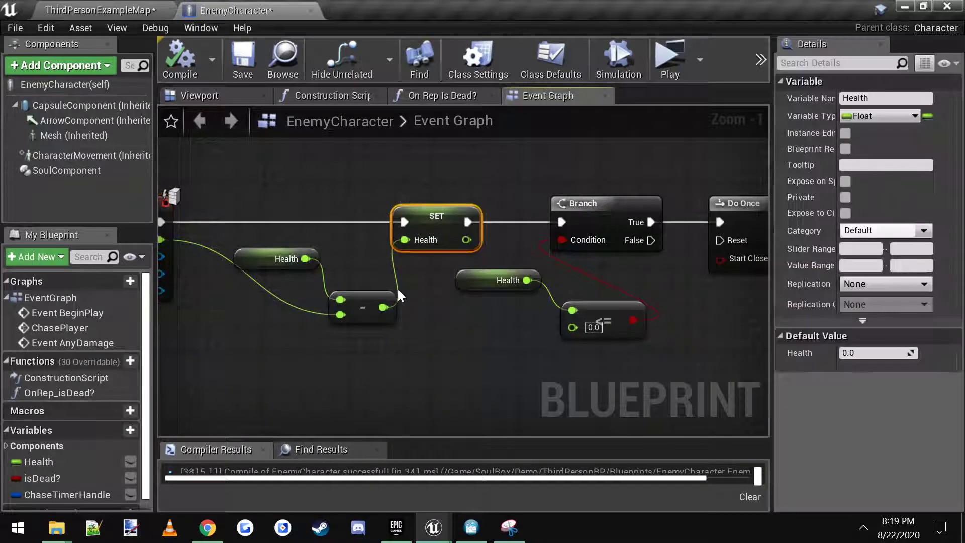
pyautogui.moveTo(400, 295); pyautogui.dragTo(260, 289, button='right')
pyautogui.click(465, 314)
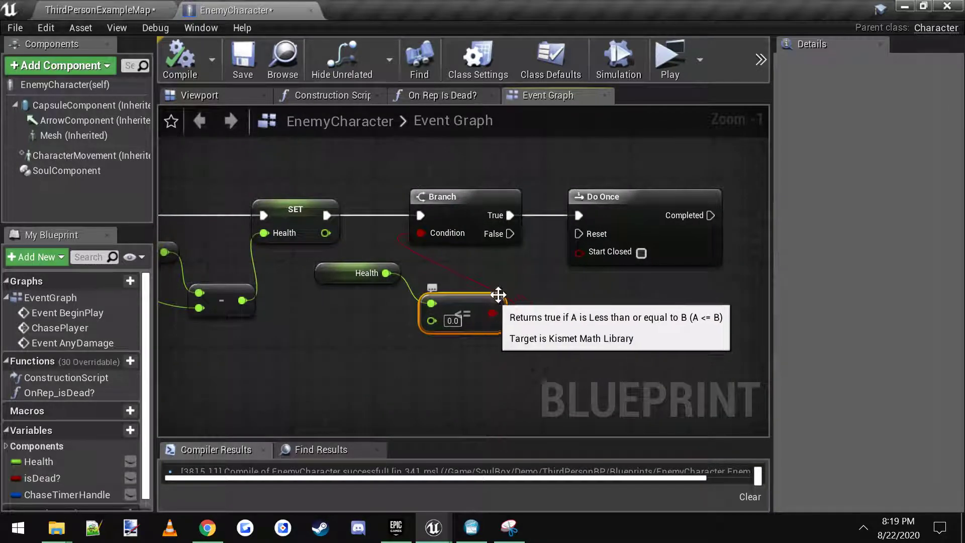
pyautogui.click(478, 210)
pyautogui.moveTo(574, 289); pyautogui.dragTo(436, 287, button='right')
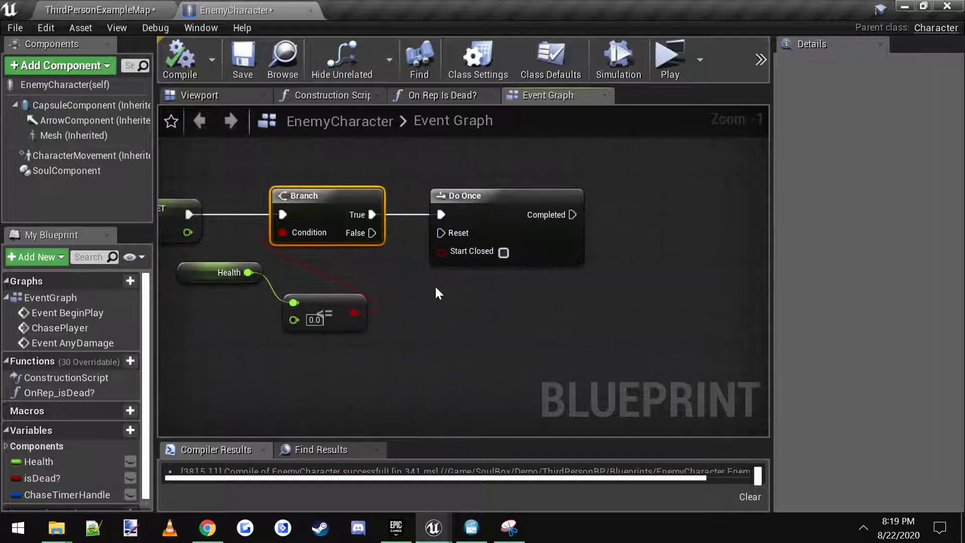
pyautogui.moveTo(515, 307); pyautogui.dragTo(430, 302, button='right')
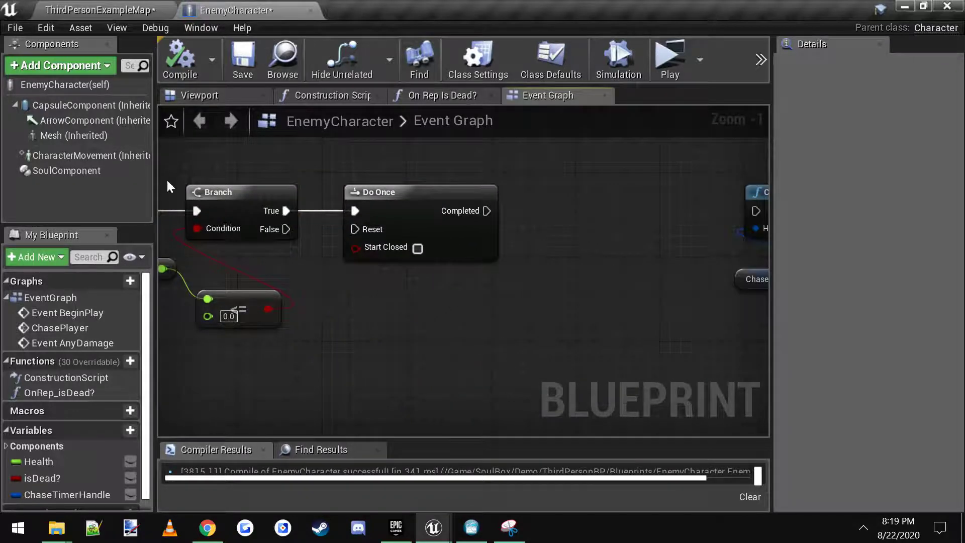
# Add a Soul Component reference to the Event Graph below Do Once and create a Spawn Soul call from it
pyautogui.click(68, 172)
pyautogui.moveTo(68, 171); pyautogui.dragTo(360, 306)
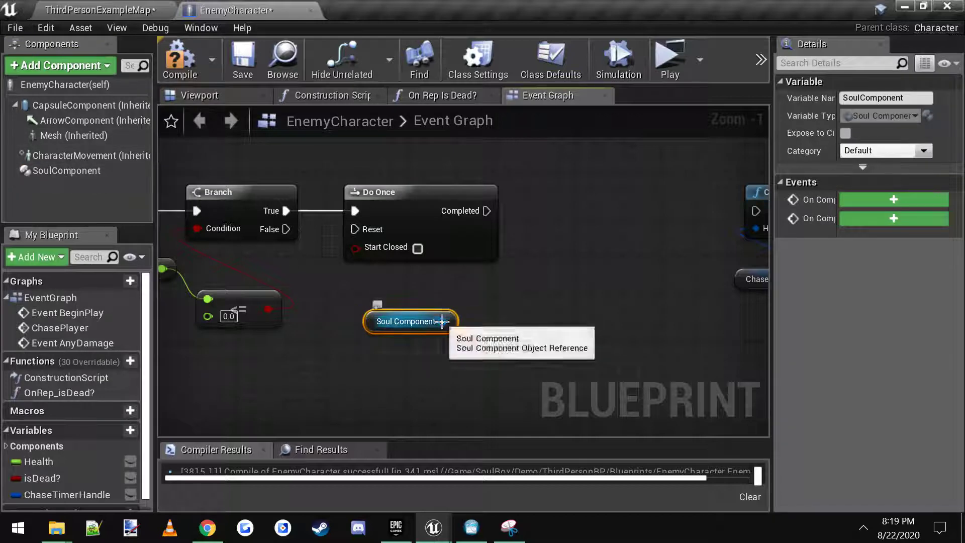
pyautogui.moveTo(443, 322); pyautogui.dragTo(535, 261)
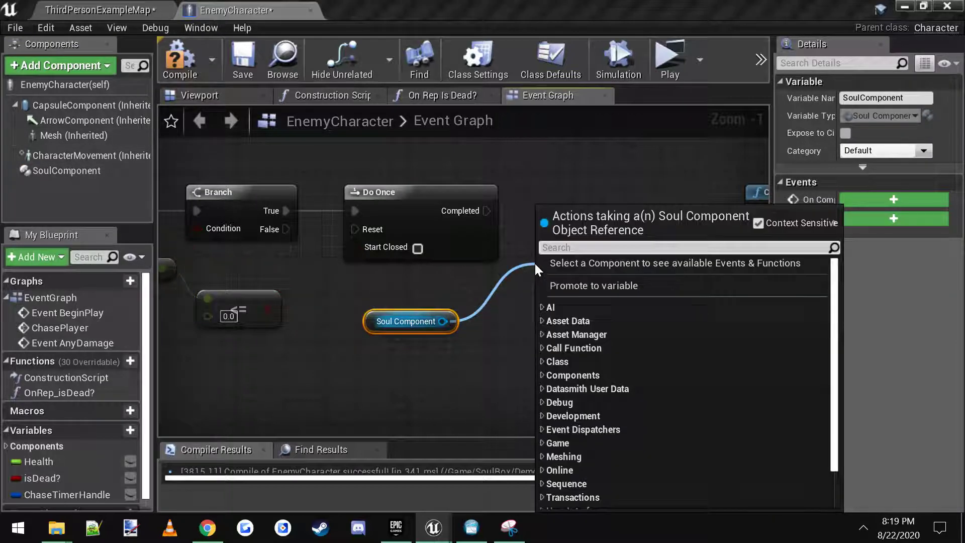
pyautogui.write('spawn')
pyautogui.press('Return')
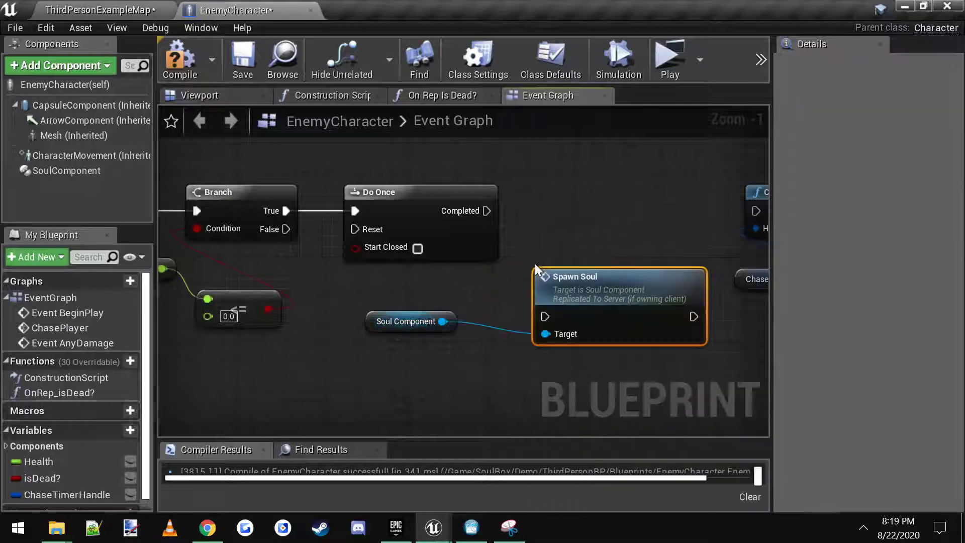
# Wire Spawn Soul between Do Once and Clear and Invalidate Timer by Handle, align it, then compile and save the blueprint
pyautogui.moveTo(487, 211); pyautogui.dragTo(546, 317)
pyautogui.moveTo(593, 275); pyautogui.dragTo(592, 200)
pyautogui.moveTo(689, 213); pyautogui.dragTo(565, 229, button='right')
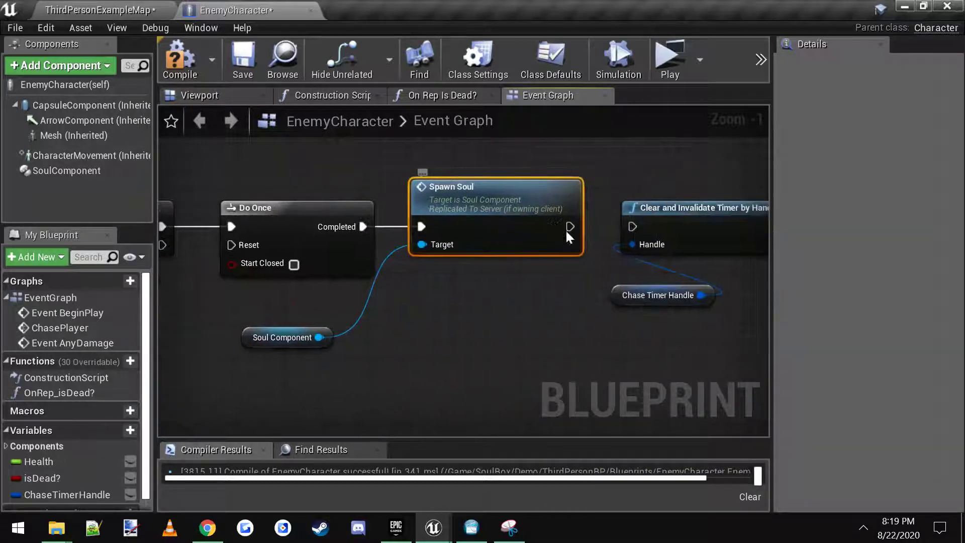
pyautogui.moveTo(568, 228); pyautogui.dragTo(637, 230)
pyautogui.scroll(-1, 525, 297)
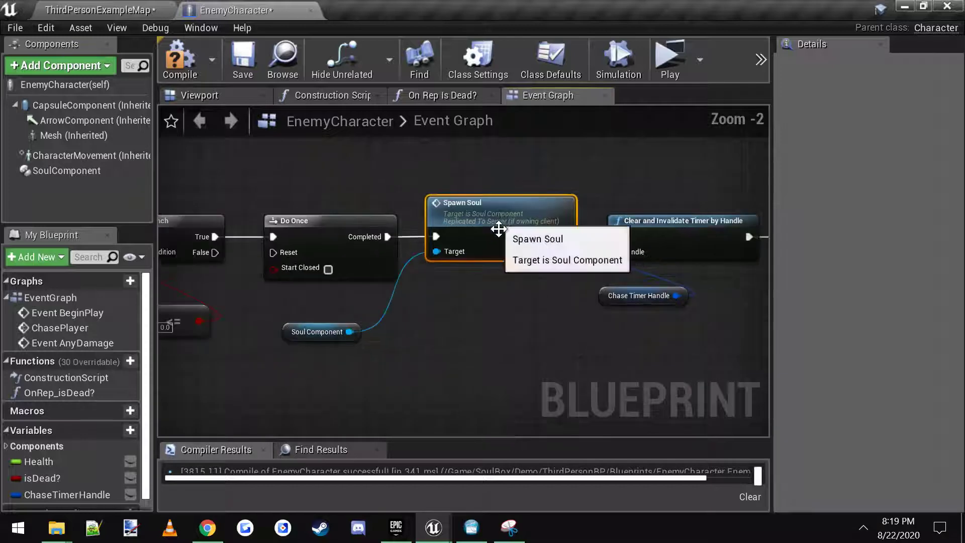
pyautogui.click(196, 52)
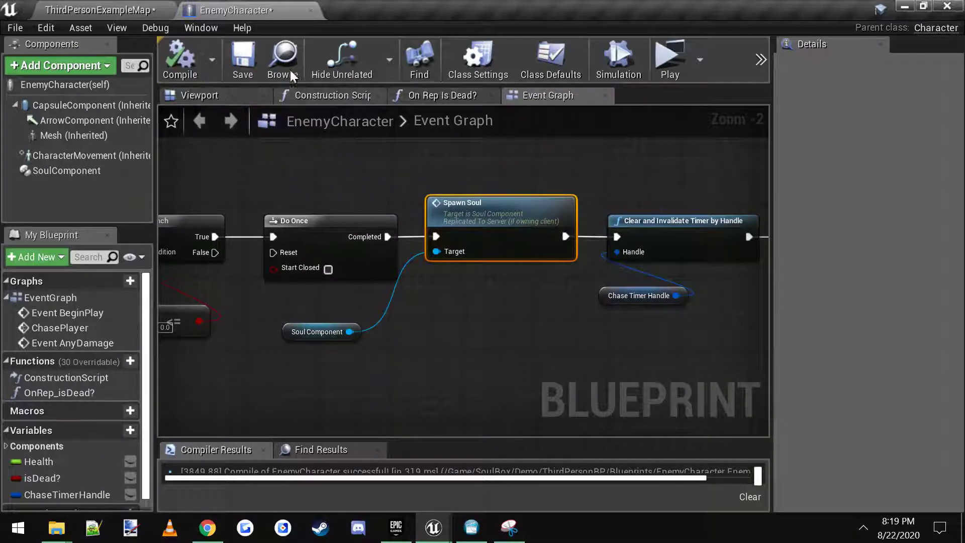
pyautogui.moveTo(246, 153); pyautogui.dragTo(302, 167, button='right')
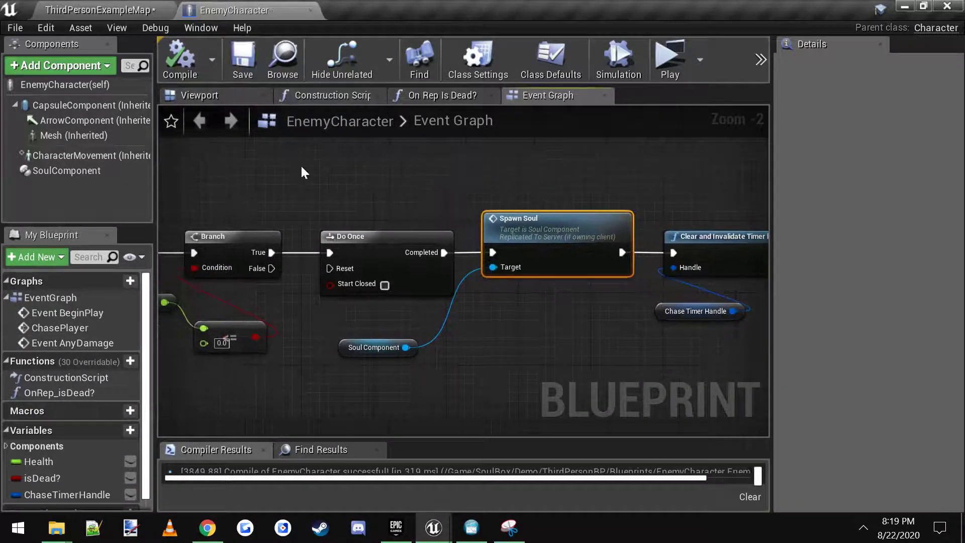
# Return to the ThirdPersonExampleMap level, check the multiplayer play options and start the game preview
pyautogui.click(95, 8)
pyautogui.moveTo(516, 220); pyautogui.dragTo(526, 213, button='right')
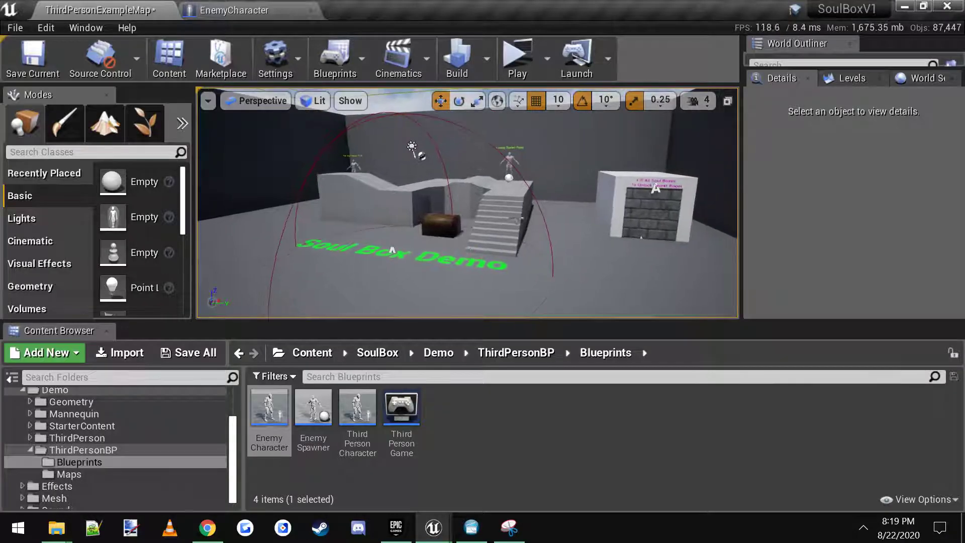
pyautogui.click(546, 58)
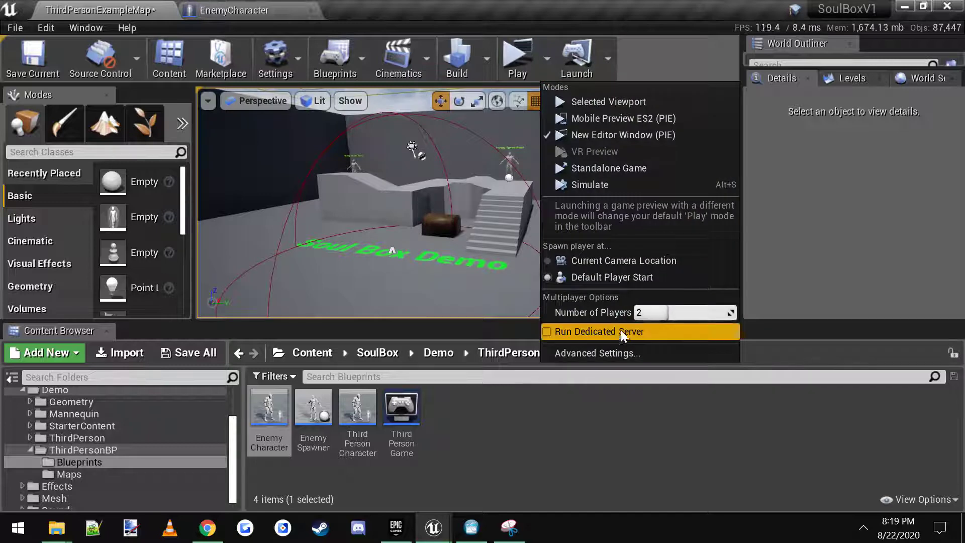
pyautogui.moveTo(475, 207)
pyautogui.mouseDown(button='right')
pyautogui.moveTo(503, 203)
pyautogui.moveTo(474, 213)
pyautogui.mouseUp(button='right')
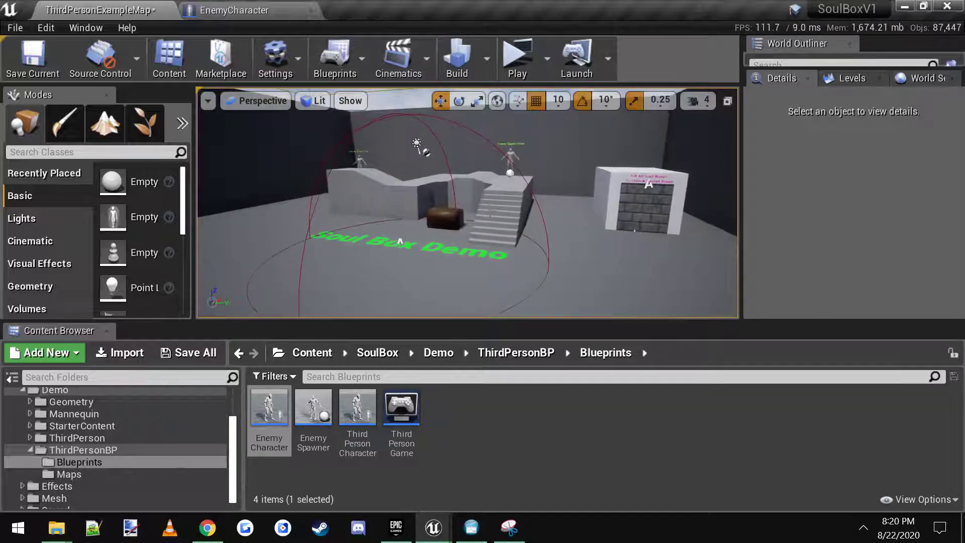
pyautogui.click(517, 66)
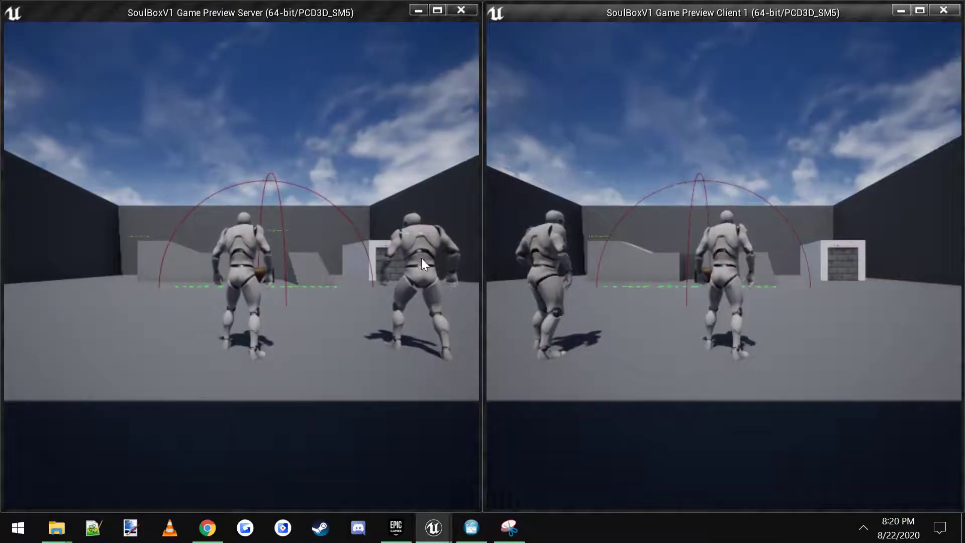
# Move the server and client characters forward, and bring the server character up to the soul box
pyautogui.click(422, 259)
pyautogui.press('w')
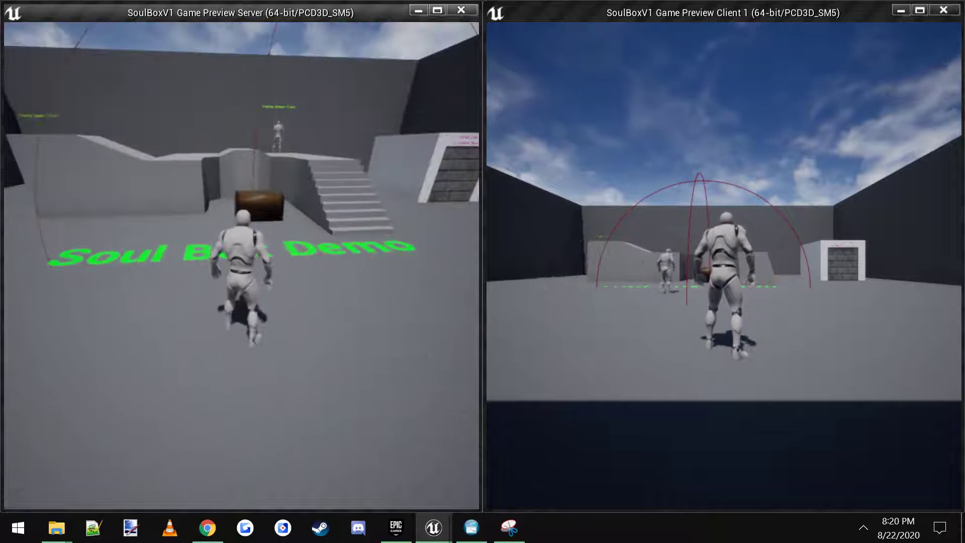
pyautogui.press('w')
pyautogui.click(707, 288)
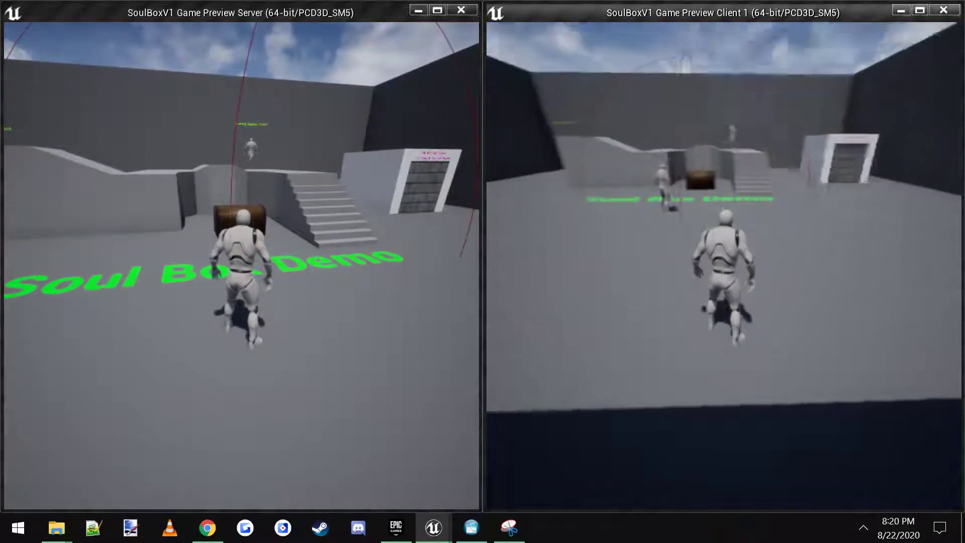
pyautogui.press('w')
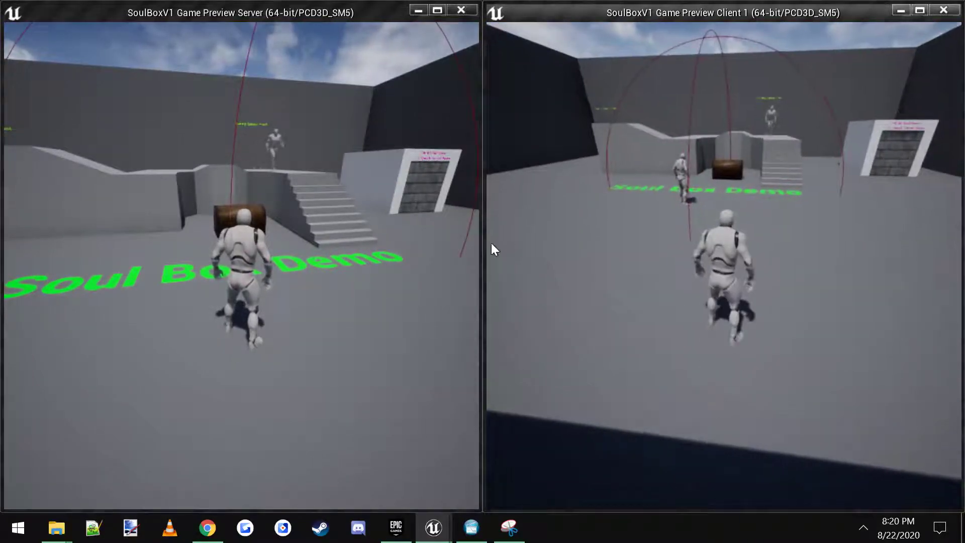
pyautogui.click(443, 252)
pyautogui.press('w')
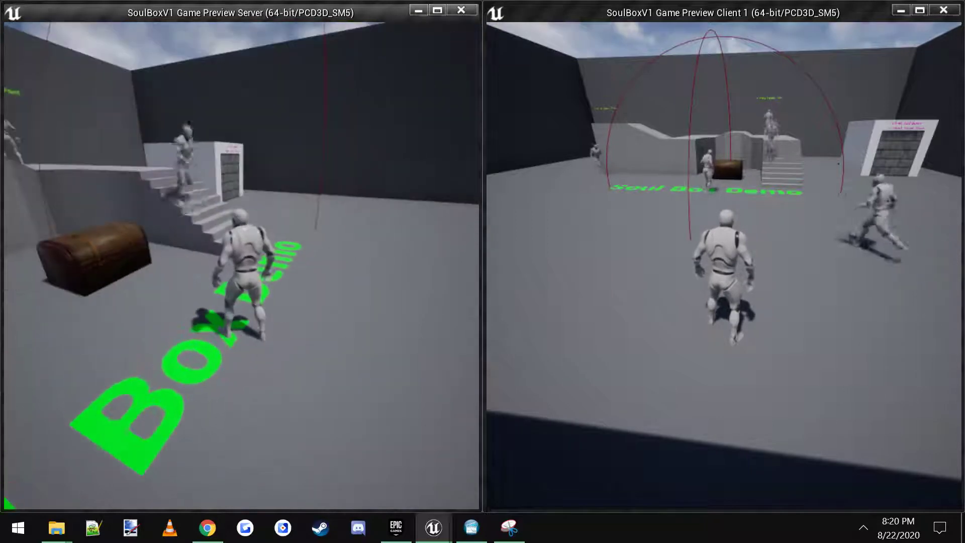
# Open the soul box with the server character and back away to fight the enemies within its range
pyautogui.press('w')
pyautogui.press('e')
pyautogui.press('s')
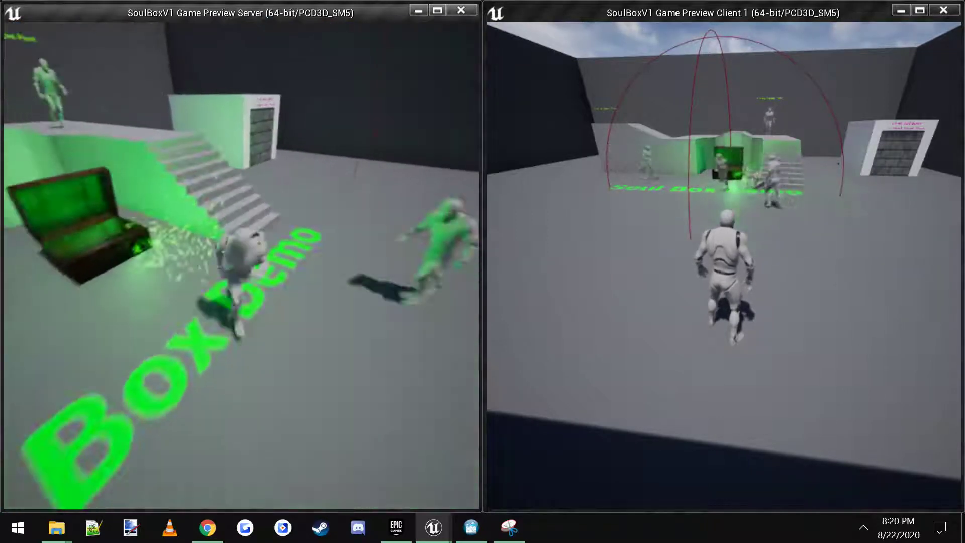
pyautogui.press('s')
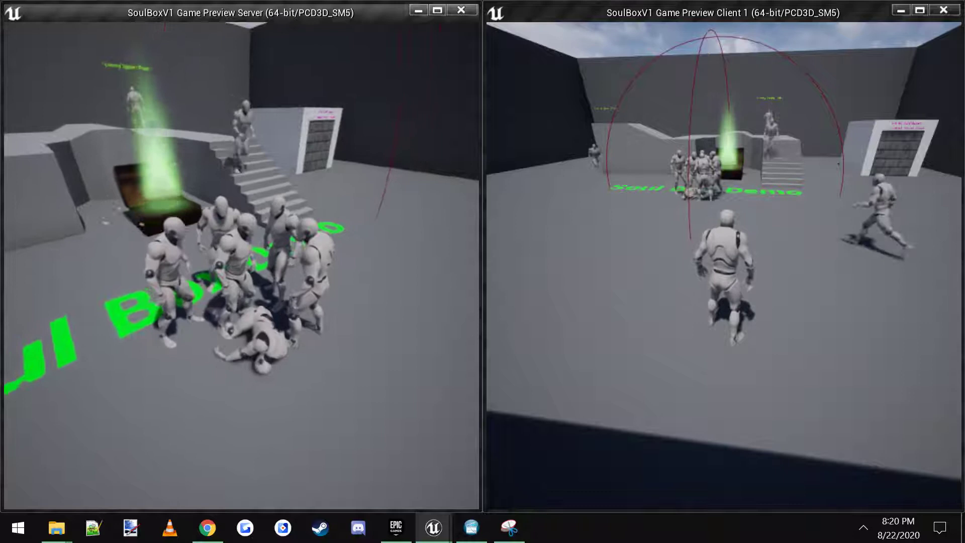
# Run the server character to the secret room entrance, look around there, and leave the game preview
pyautogui.press('w')
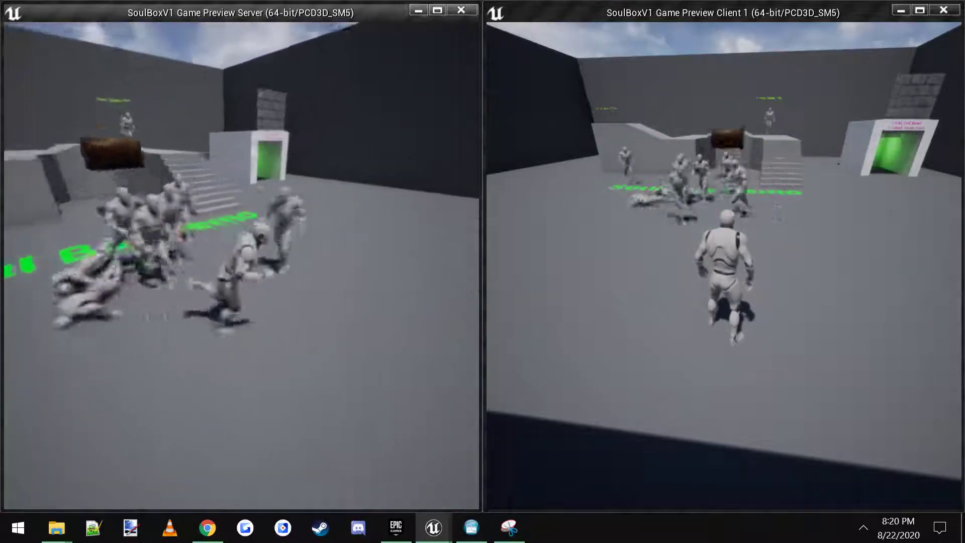
pyautogui.press('w')
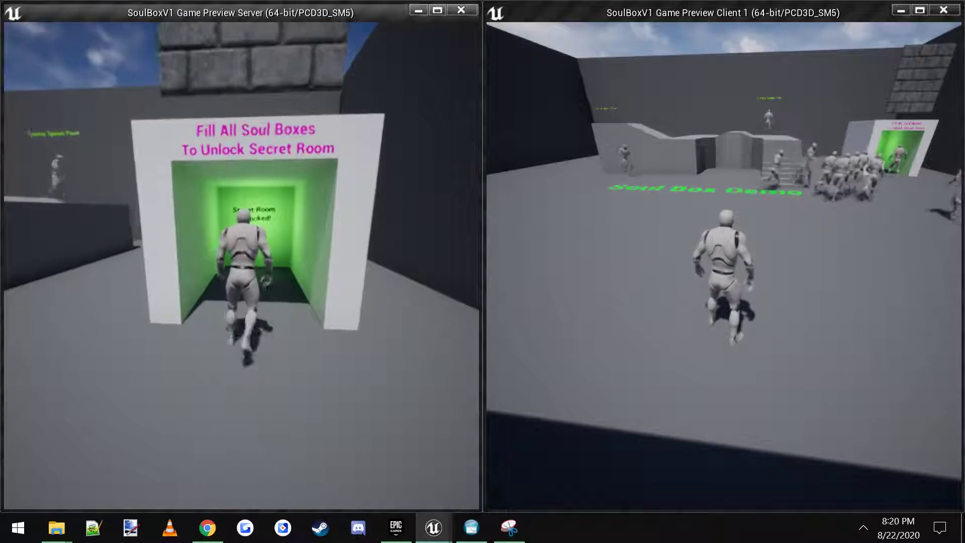
pyautogui.press('s')
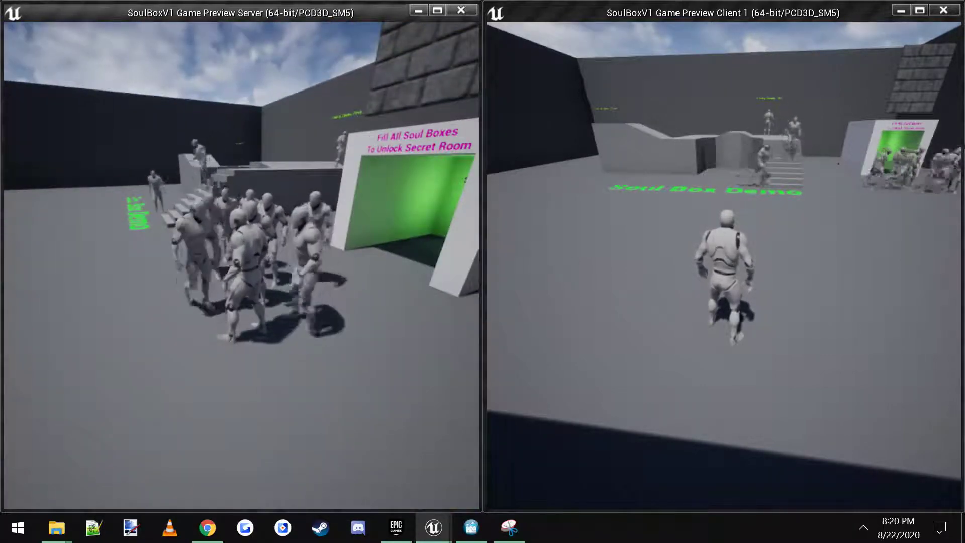
pyautogui.hotkey('alt', 'Tab')
pyautogui.press('w')
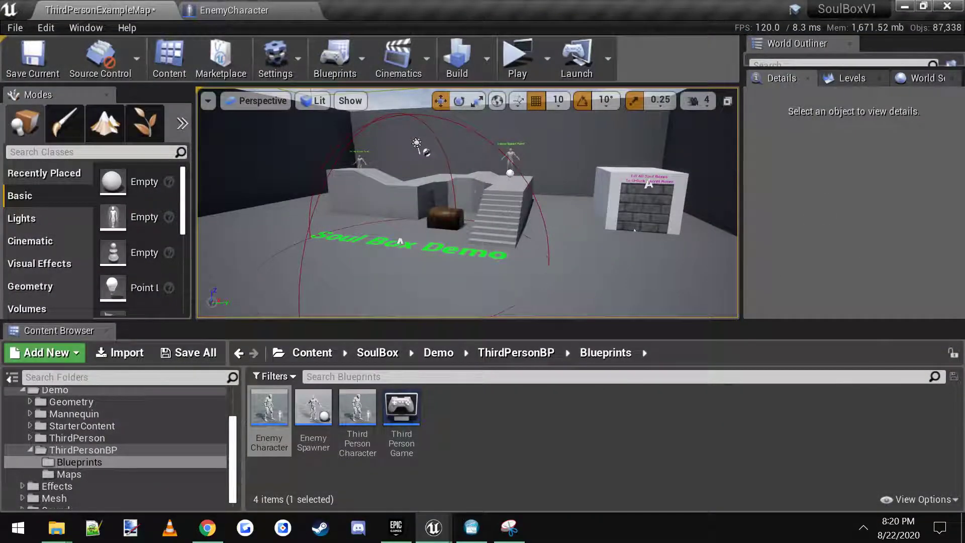
# Place a second SoulBoxBase from the SoulBox/Blueprints folder in the level, on the floor near the side wall beyond the stairs
pyautogui.moveTo(462, 206); pyautogui.dragTo(507, 219, button='right')
pyautogui.scroll(5, 92, 418)
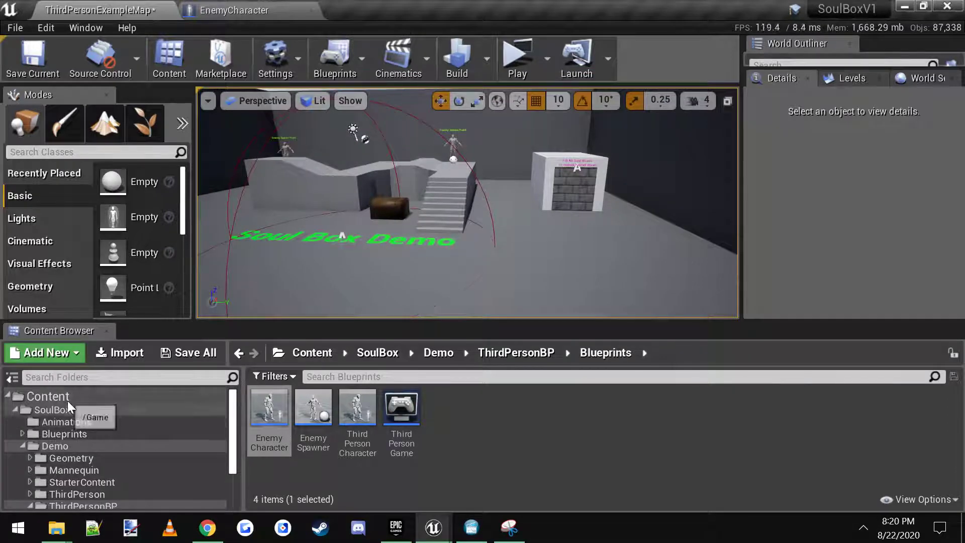
pyautogui.click(56, 409)
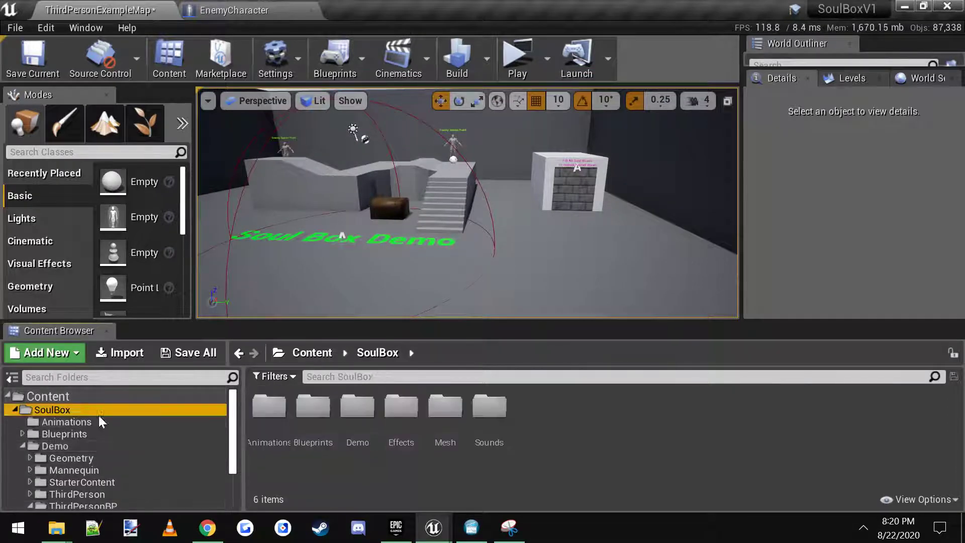
pyautogui.doubleClick(313, 406)
pyautogui.moveTo(312, 426); pyautogui.dragTo(694, 276)
pyautogui.press('f')
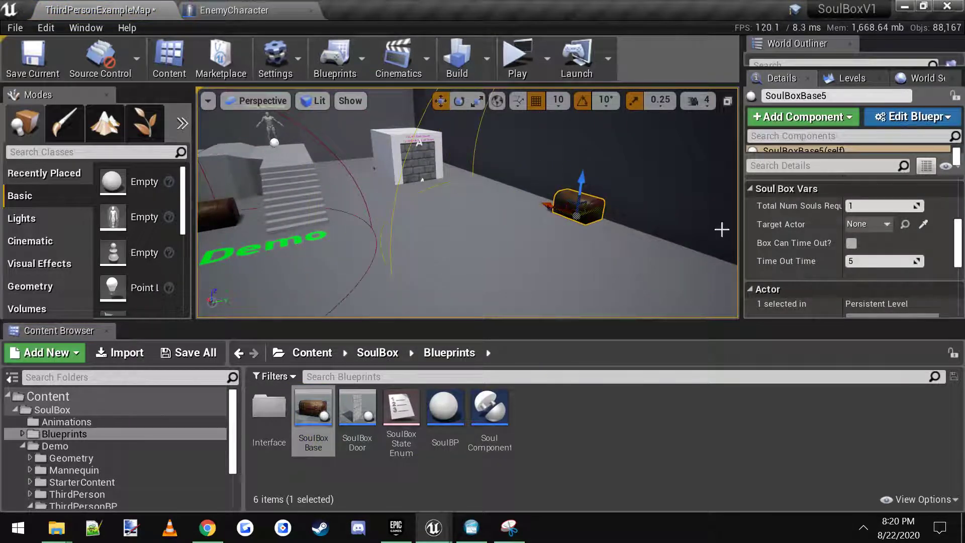
# Set the new soul box's total number of required souls to 2 and pick the secret room door as its Target Actor
pyautogui.click(858, 204)
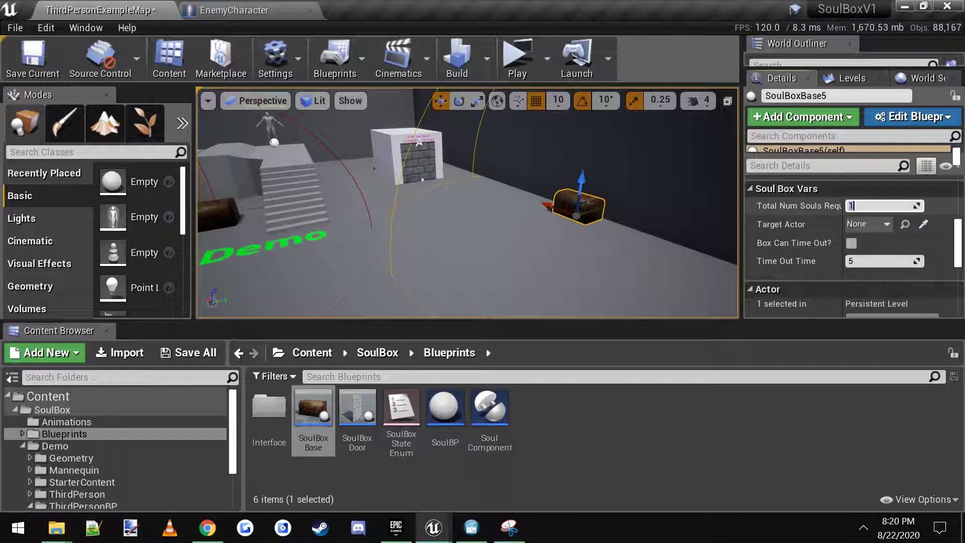
pyautogui.write('2')
pyautogui.moveTo(302, 202); pyautogui.dragTo(270, 202, button='right')
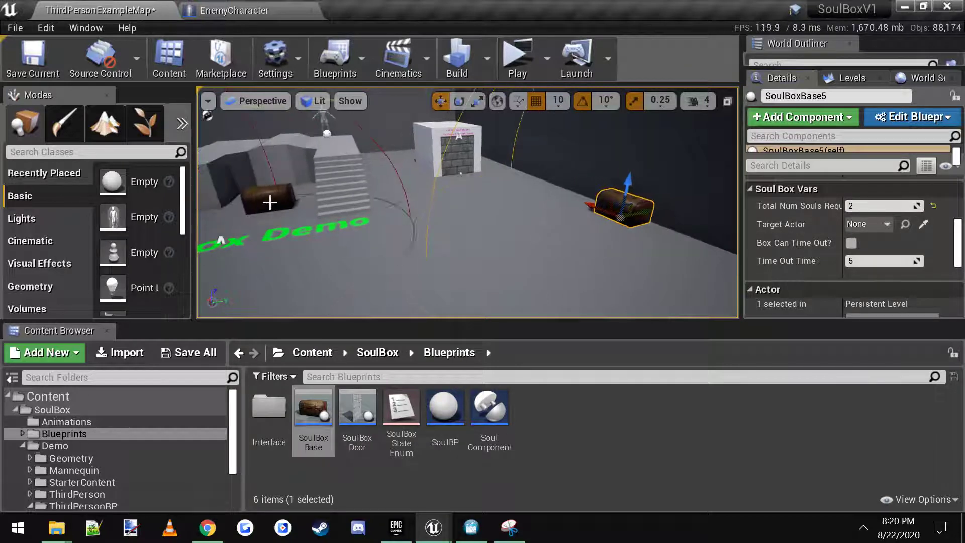
pyautogui.click(271, 196)
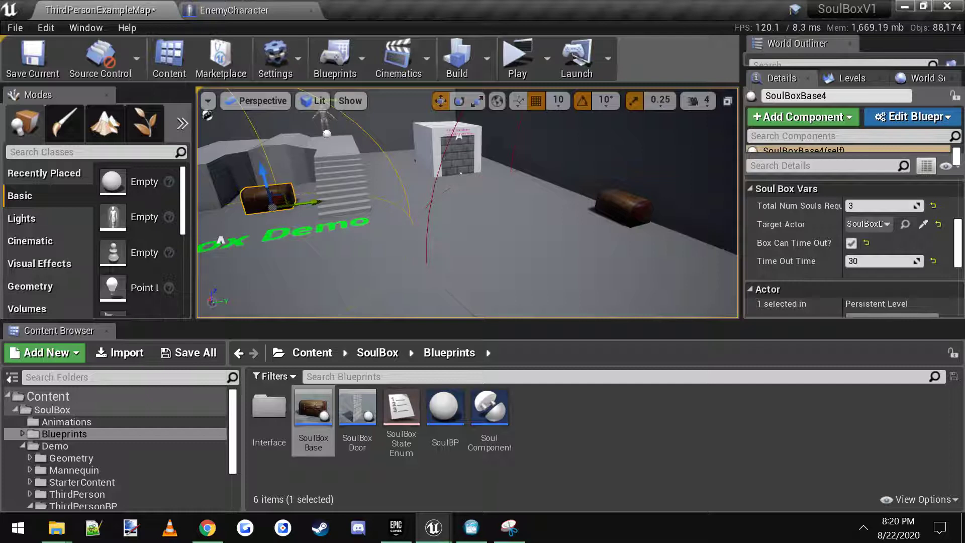
pyautogui.click(623, 206)
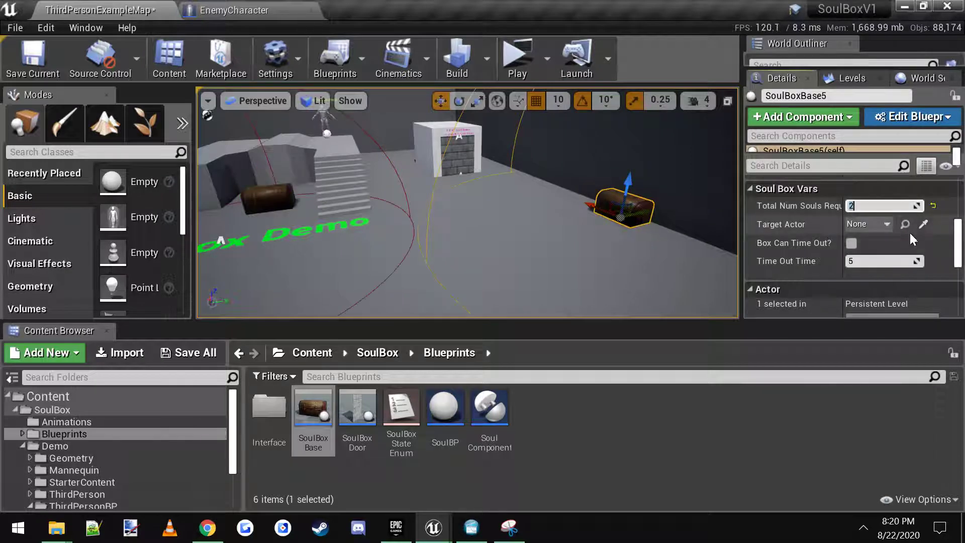
pyautogui.click(923, 224)
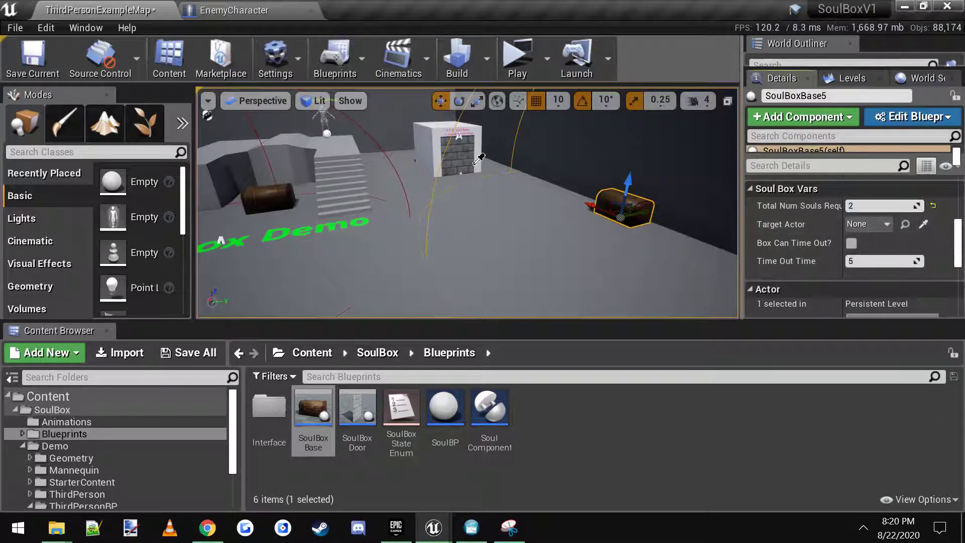
pyautogui.moveTo(428, 154); pyautogui.dragTo(458, 154, button='right')
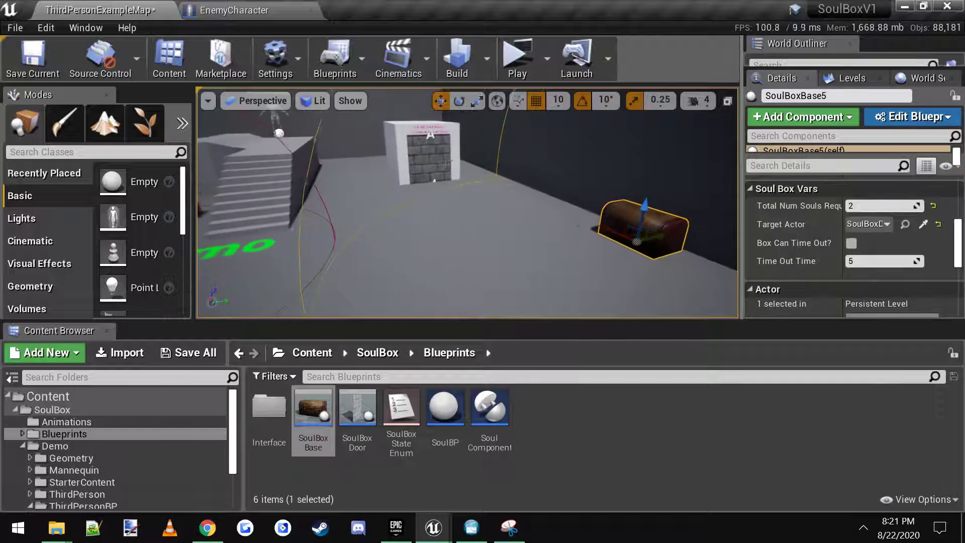
# Add a second element to the secret room door's Soul Box References and assign the new soul box to it
pyautogui.click(427, 154)
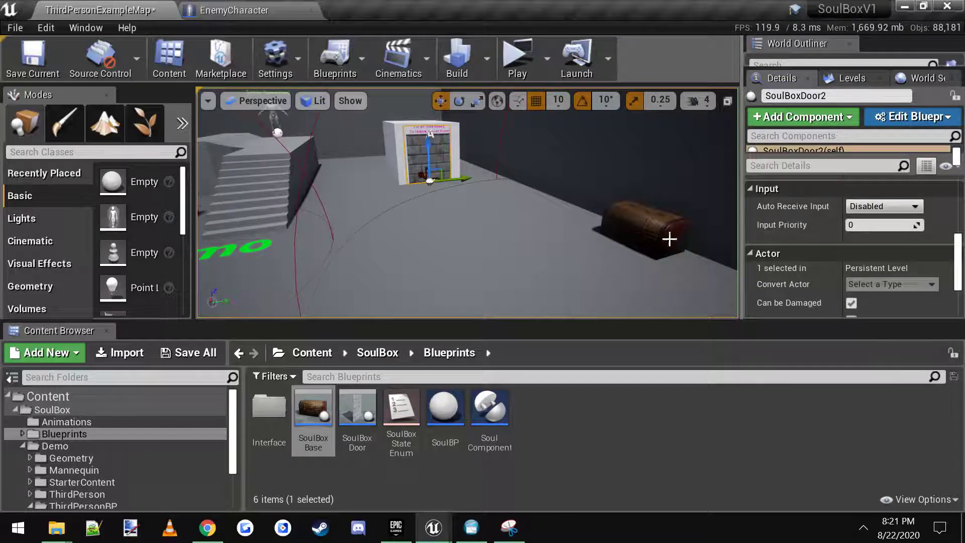
pyautogui.scroll(-5, 896, 247)
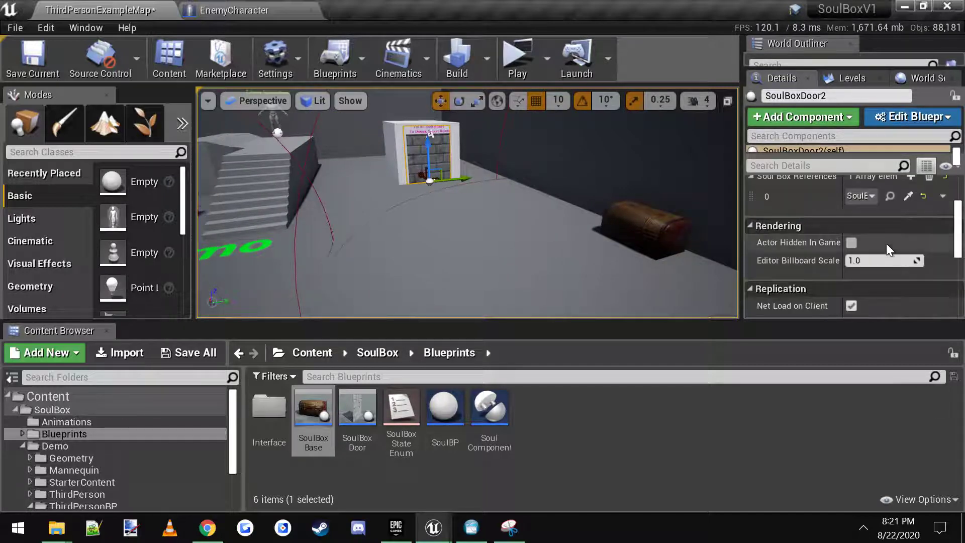
pyautogui.scroll(2, 885, 244)
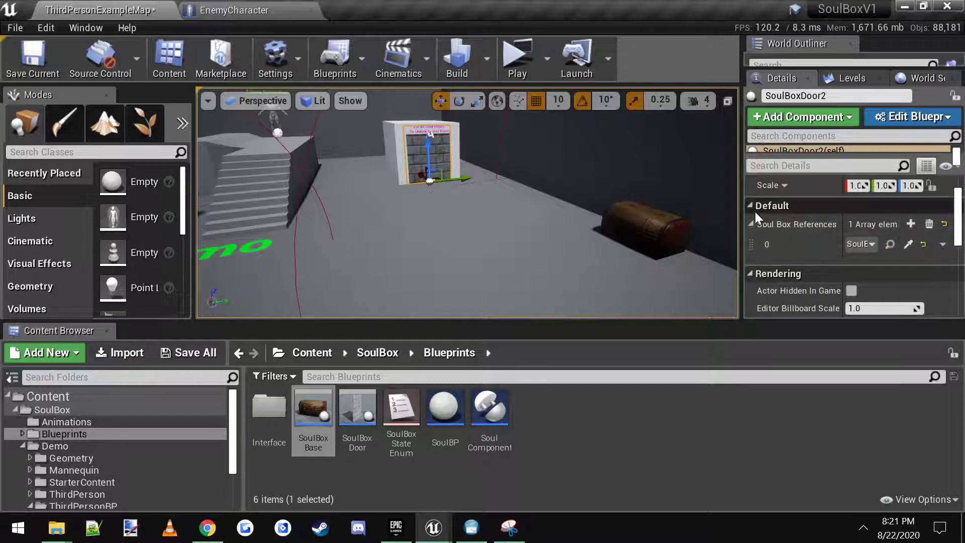
pyautogui.click(910, 224)
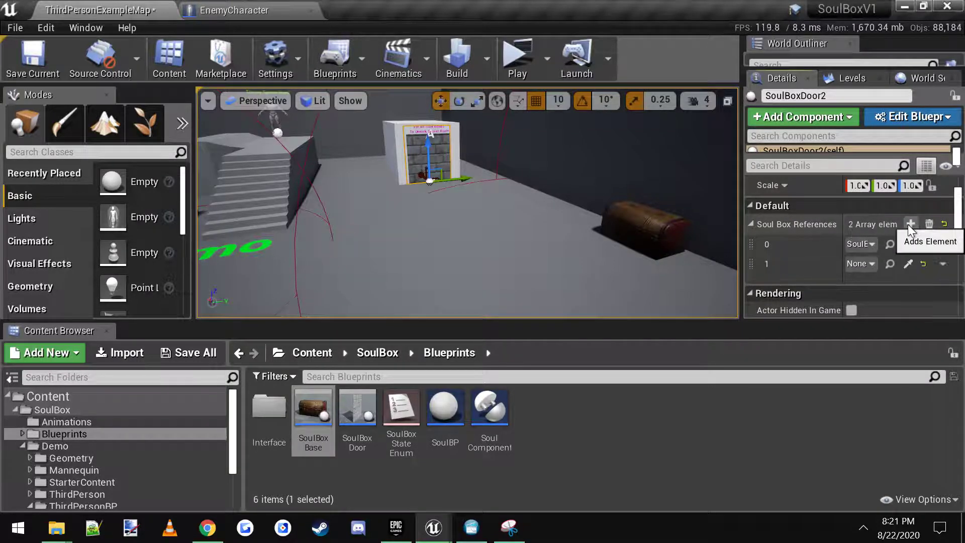
pyautogui.click(908, 264)
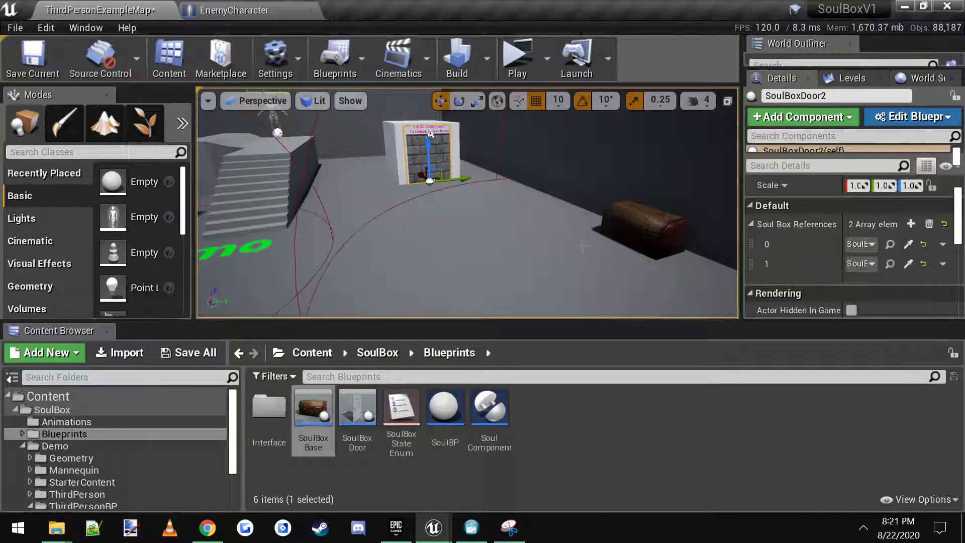
# Review the new soul box's Soul Box Vars settings and its placement in the level relative to the secret room door, and clear the selection
pyautogui.press('s')
pyautogui.moveTo(582, 245); pyautogui.dragTo(652, 223, button='right')
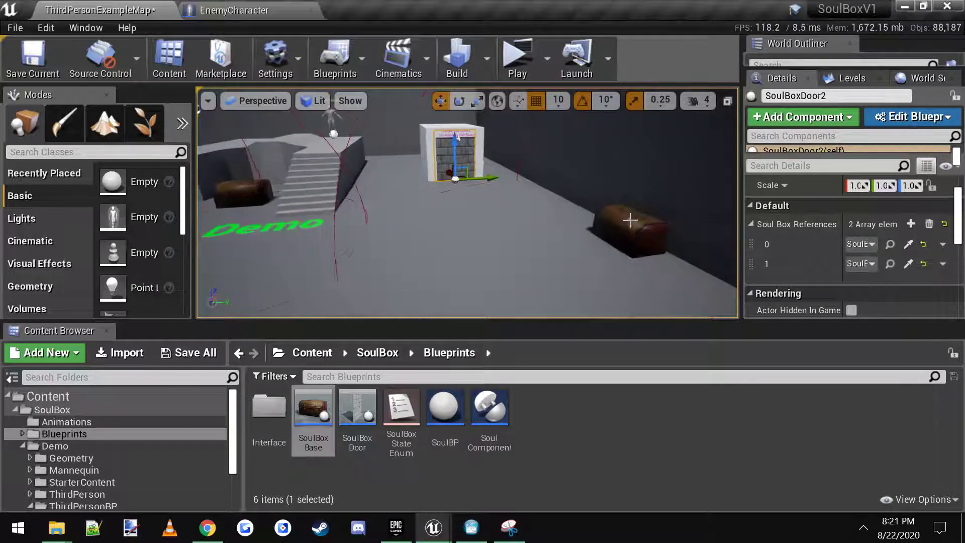
pyautogui.click(638, 227)
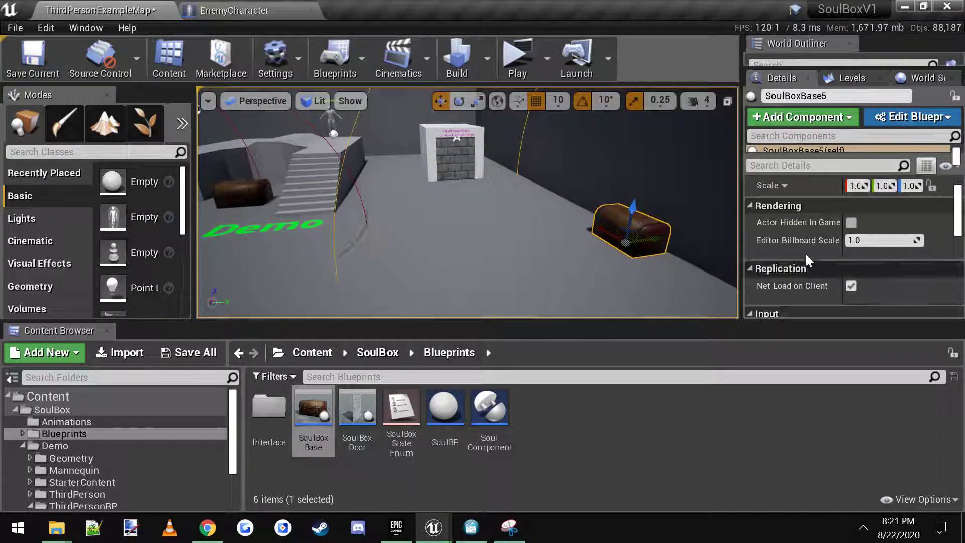
pyautogui.scroll(-4, 825, 278)
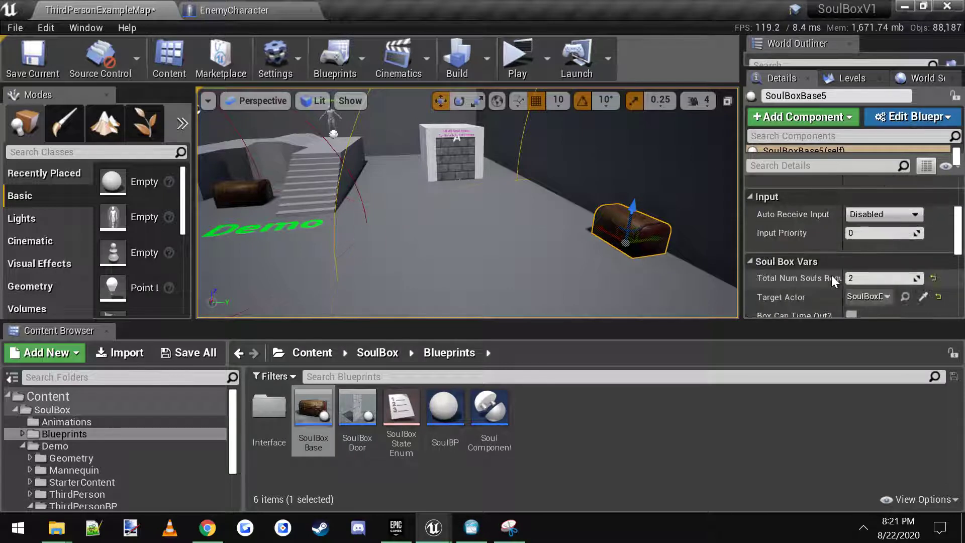
pyautogui.scroll(-3, 877, 272)
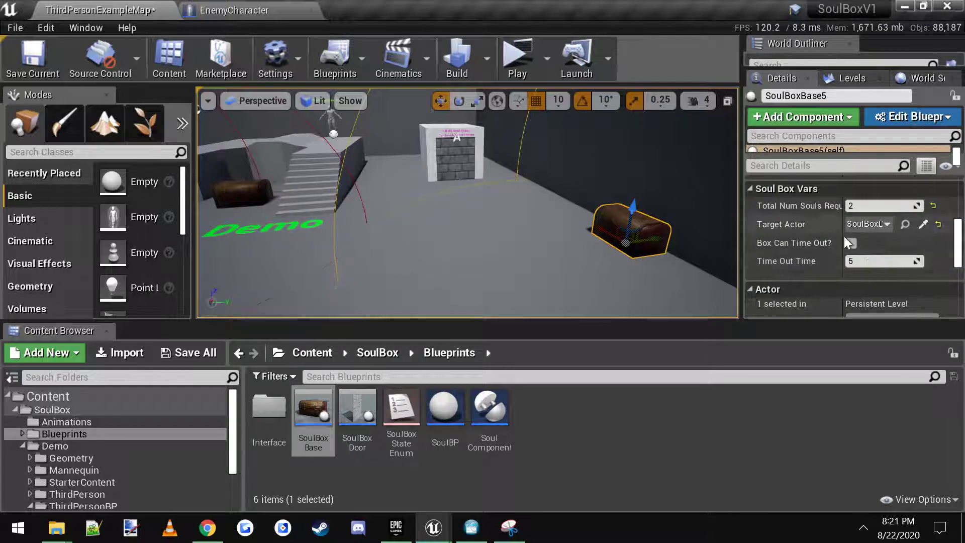
pyautogui.press('w')
pyautogui.moveTo(598, 236); pyautogui.dragTo(629, 241, button='right')
pyautogui.press('s')
pyautogui.scroll(-3, 256, 119)
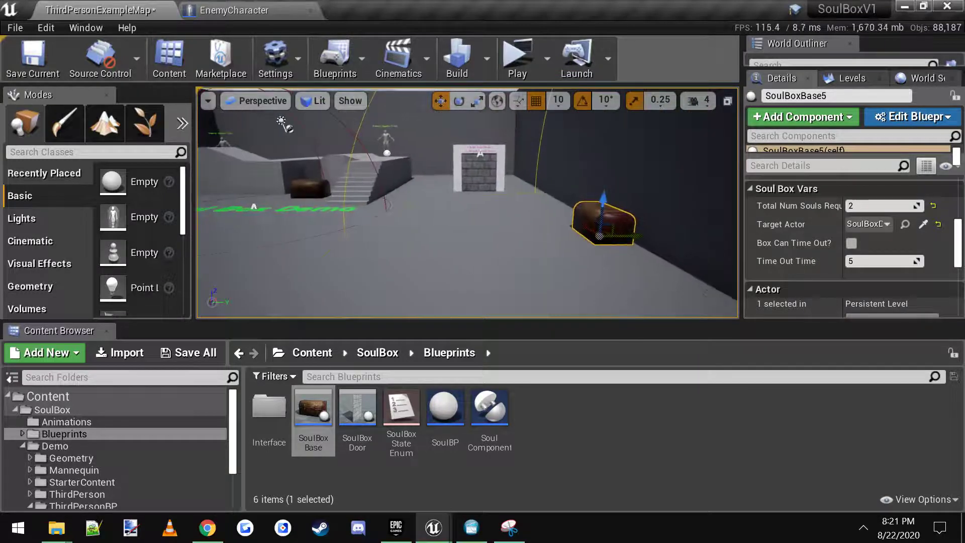
pyautogui.moveTo(467, 201); pyautogui.dragTo(450, 202, button='right')
pyautogui.press('Escape')
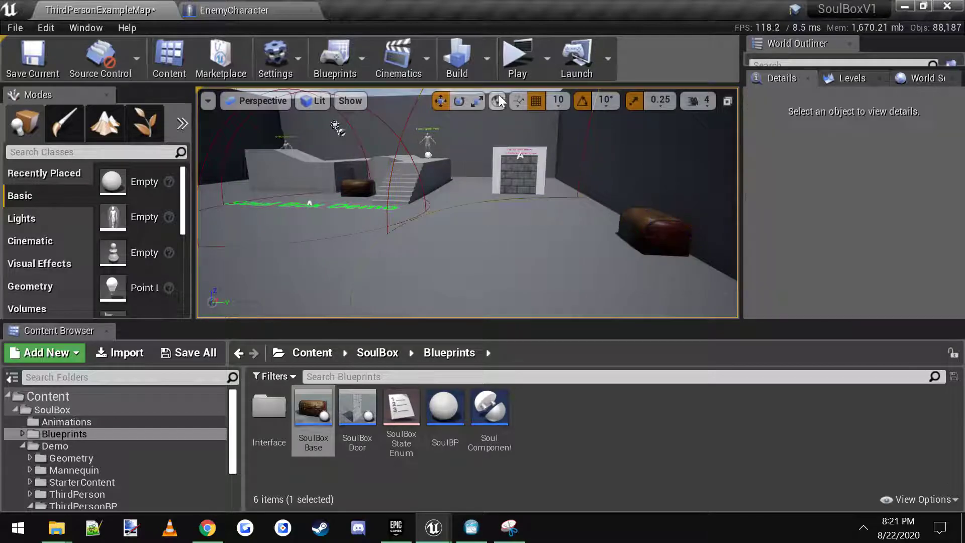
# Start the multiplayer game preview and arrange the server and client windows side by side
pyautogui.click(517, 61)
pyautogui.click(517, 18)
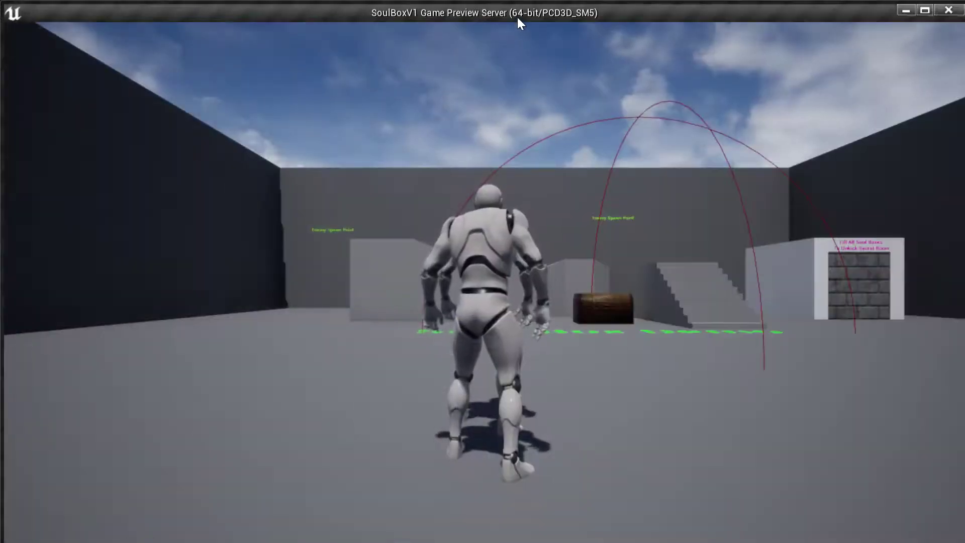
pyautogui.press('super+Left')
pyautogui.click(577, 38)
pyautogui.press('super+Right')
# Move the client character so its view covers both soul boxes and the secret room door, and release control of it
pyautogui.press('a')
pyautogui.press('s')
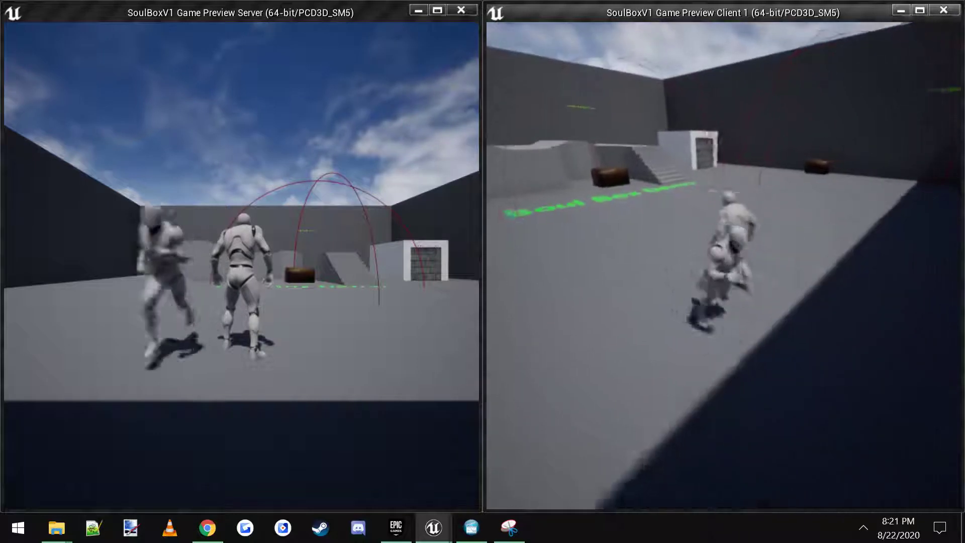
pyautogui.press('d')
pyautogui.press('w')
pyautogui.hotkey('shift', 'F1')
# With the server character, kill enemies near the soul box by the stairs and near the one by the side wall to fill both with souls
pyautogui.click(371, 331)
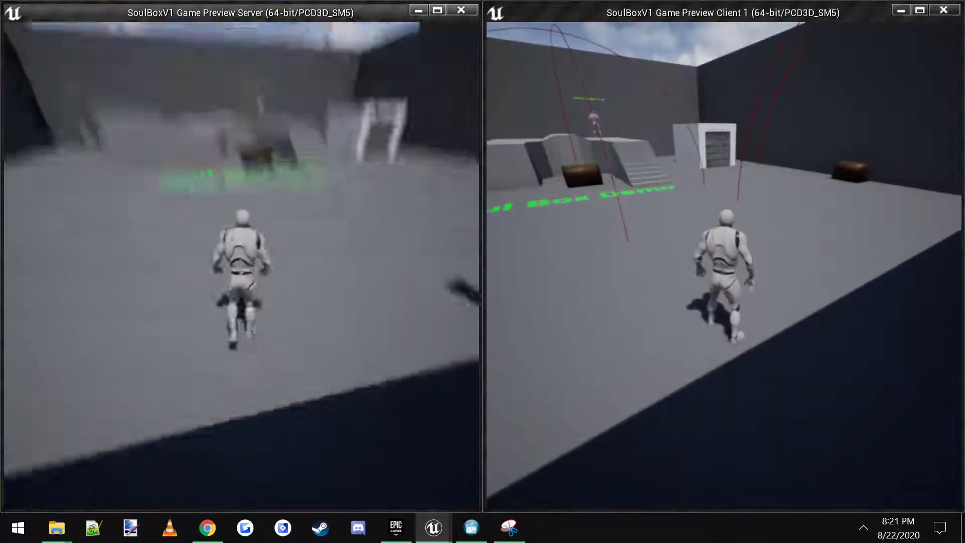
pyautogui.press('w')
pyautogui.press('d')
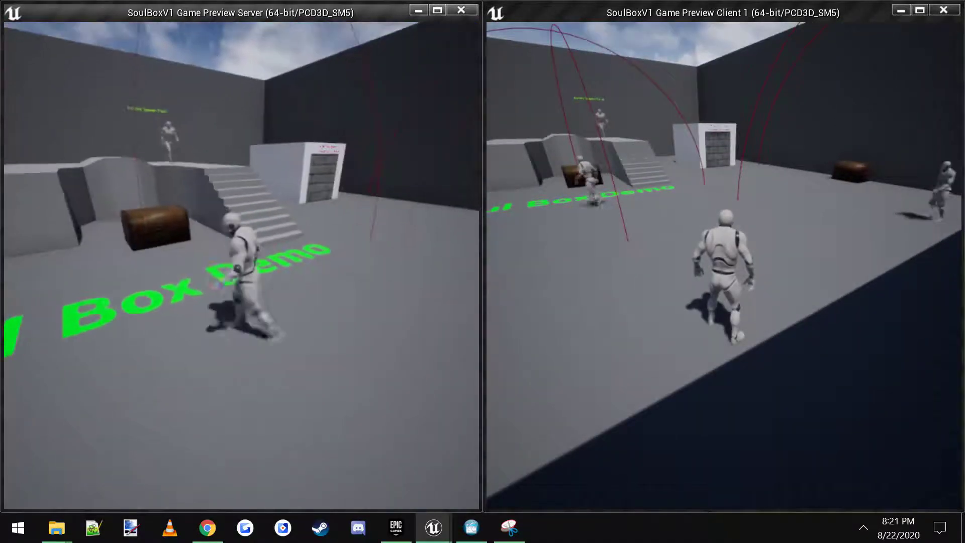
pyautogui.press('w')
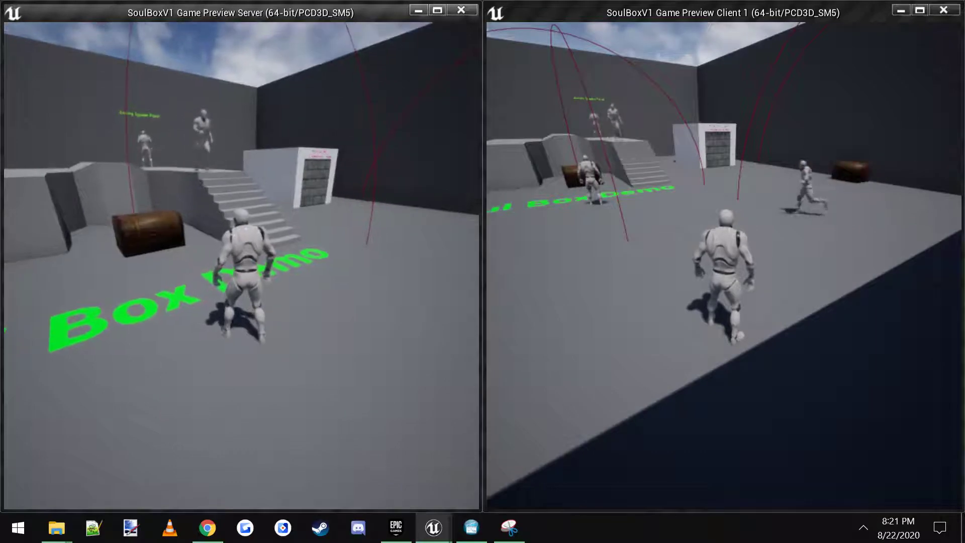
pyautogui.press('w')
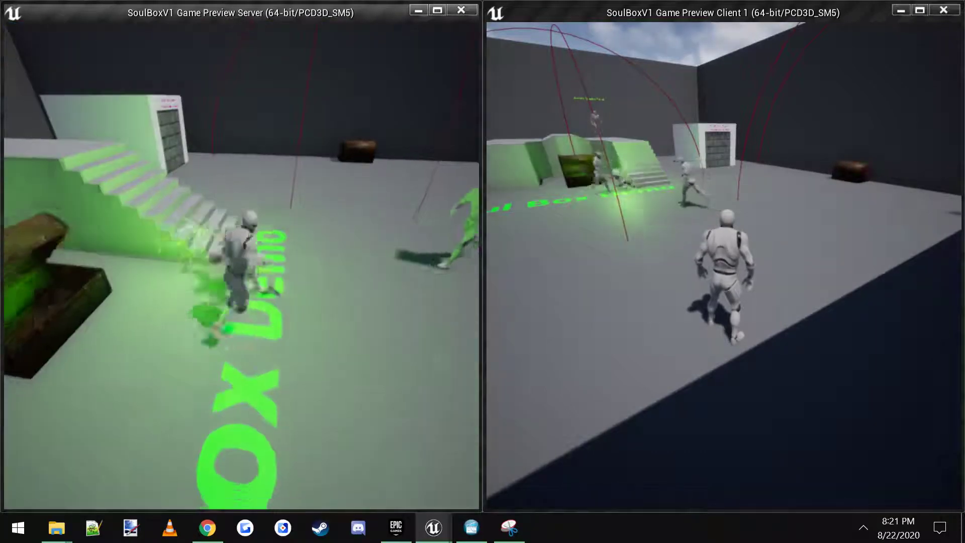
pyautogui.press('s')
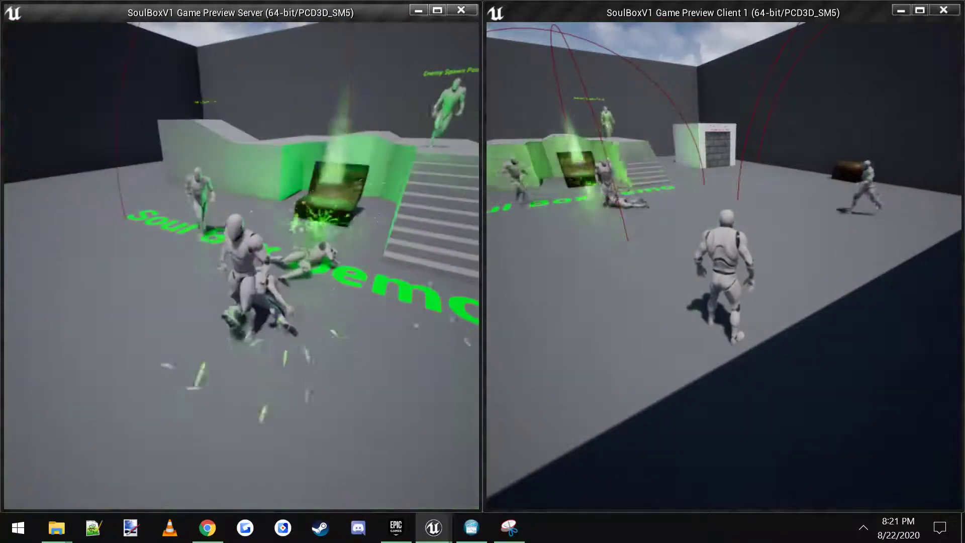
pyautogui.press('w')
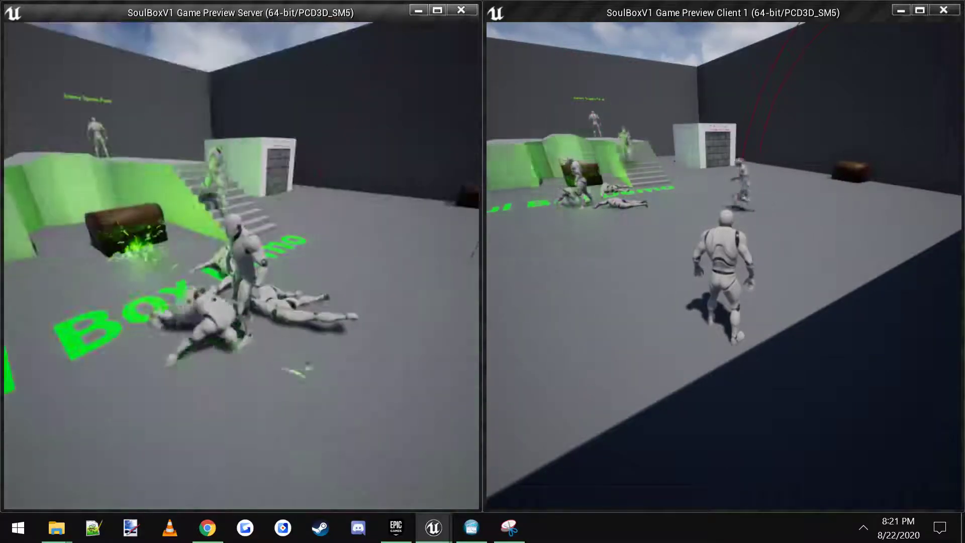
pyautogui.press('d')
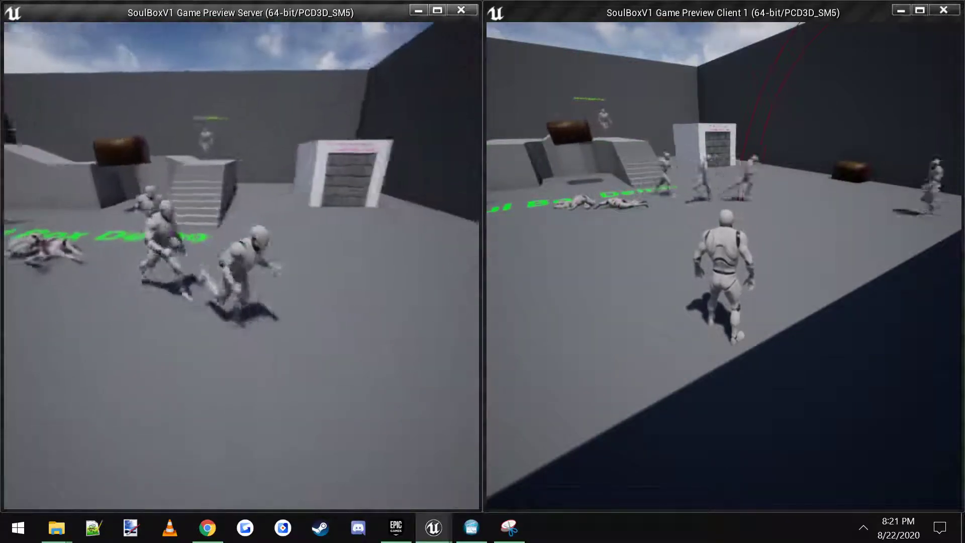
pyautogui.press('s')
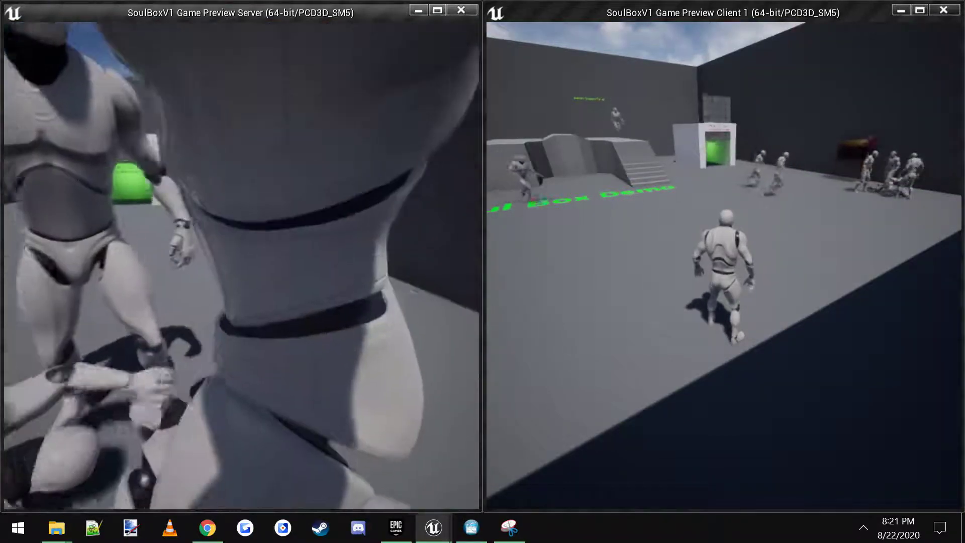
# Run the server character to the secret room, look around its entrance, and leave the game preview
pyautogui.press('w')
pyautogui.press('w')
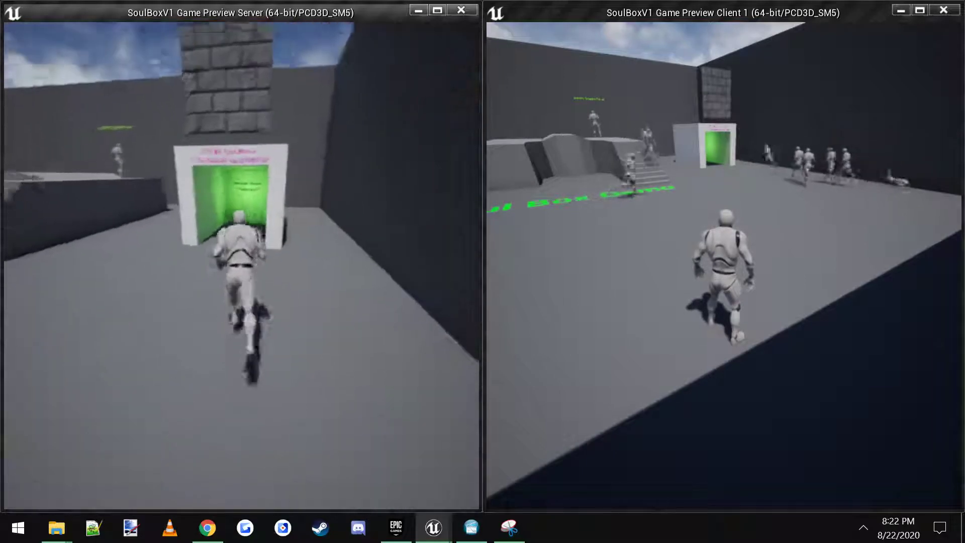
pyautogui.press('s')
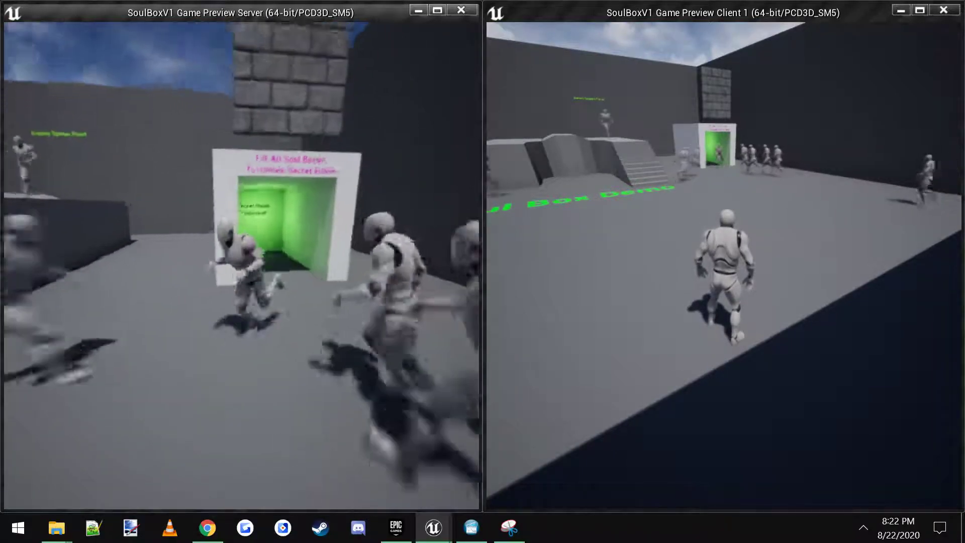
pyautogui.press('s')
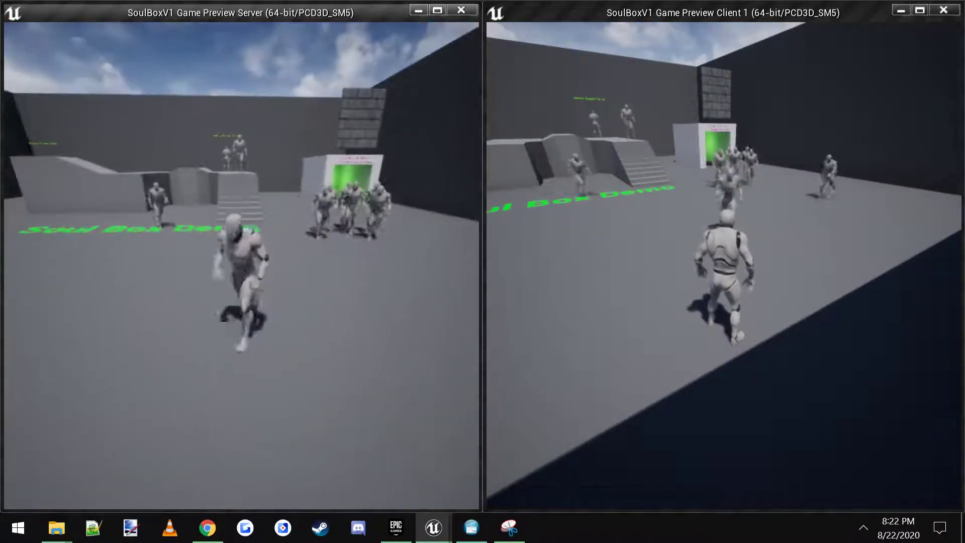
pyautogui.press('Escape')
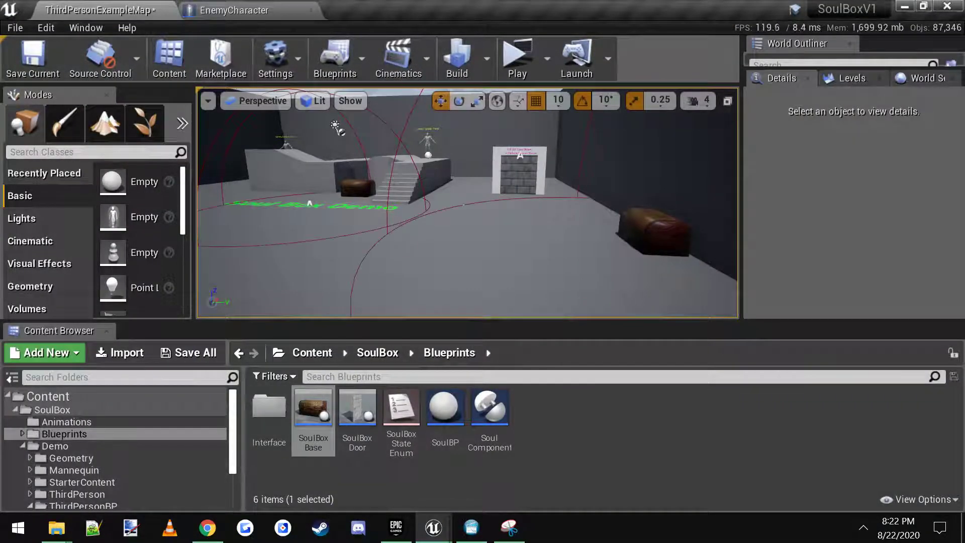
# Select the soul box beside the stairs and examine it up close together with its Soul Box Vars
pyautogui.press('s')
pyautogui.moveTo(467, 204)
pyautogui.mouseDown(button='right')
pyautogui.moveTo(498, 229)
pyautogui.moveTo(498, 216)
pyautogui.moveTo(465, 204)
pyautogui.mouseUp(button='right')
pyautogui.press('w')
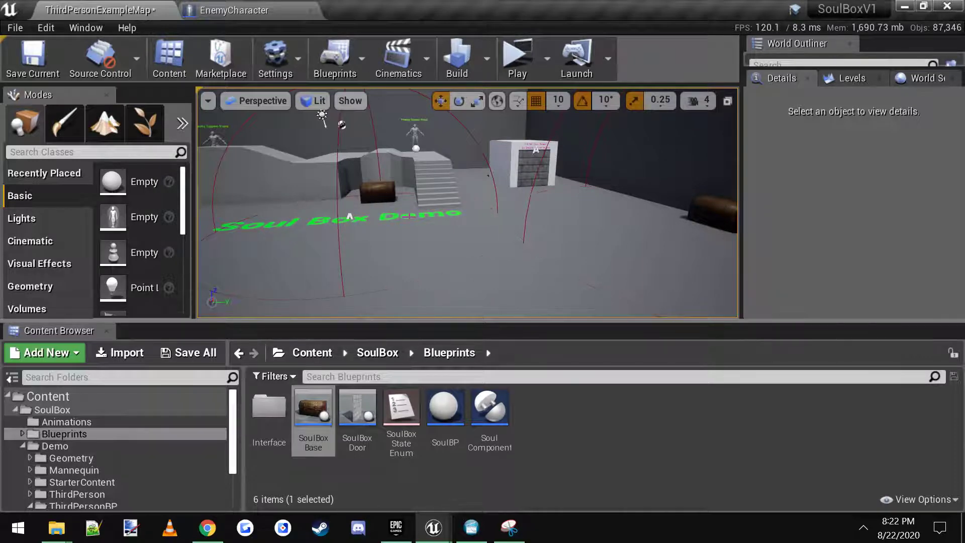
pyautogui.click(384, 193)
pyautogui.press('f')
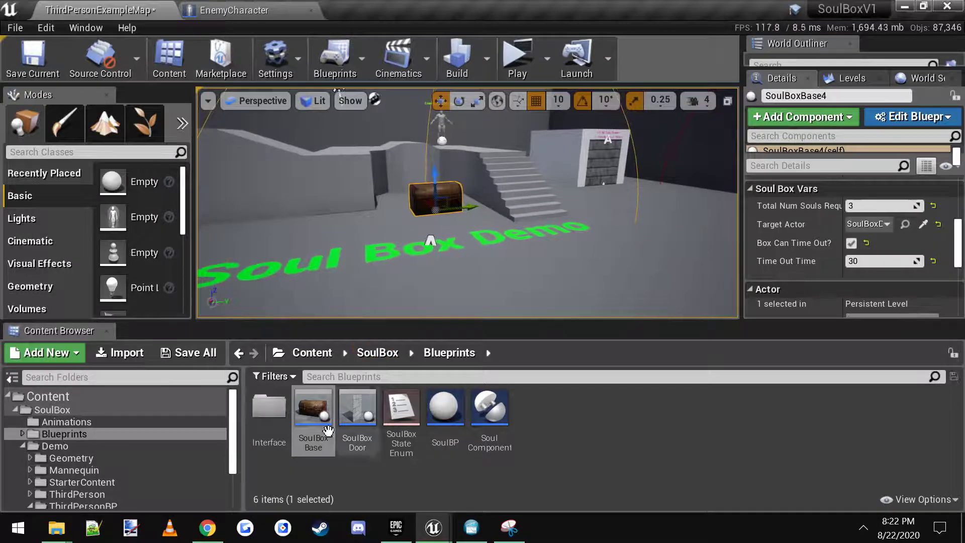
# Open the SoulBoxBase blueprint and show the whole box model in its 3D viewport
pyautogui.doubleClick(311, 411)
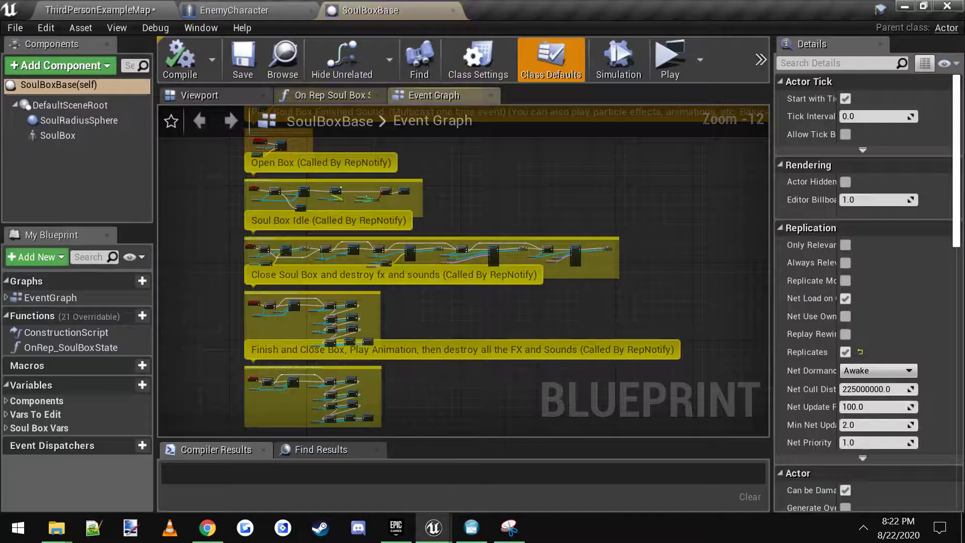
pyautogui.click(209, 94)
pyautogui.moveTo(487, 257); pyautogui.dragTo(487, 297, button='right')
pyautogui.press('s')
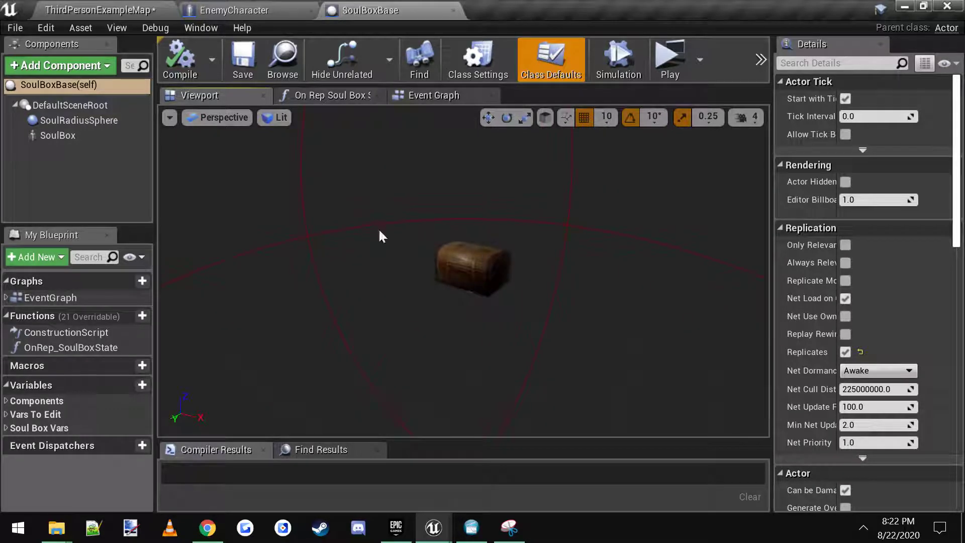
# Set the SoulBox component's Skeletal Mesh to SK_Mannequin and compile the blueprint
pyautogui.click(76, 136)
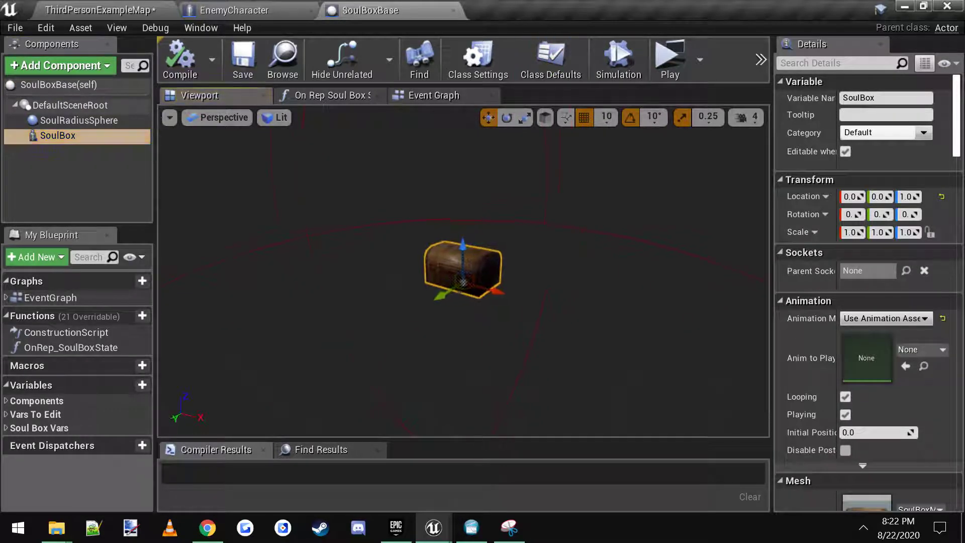
pyautogui.scroll(-5, 884, 315)
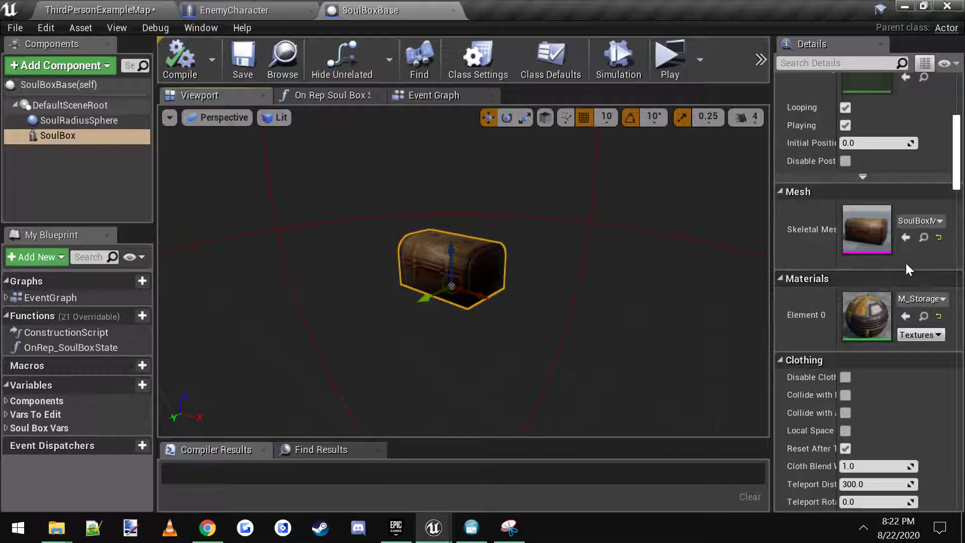
pyautogui.scroll(2, 905, 262)
pyautogui.click(923, 268)
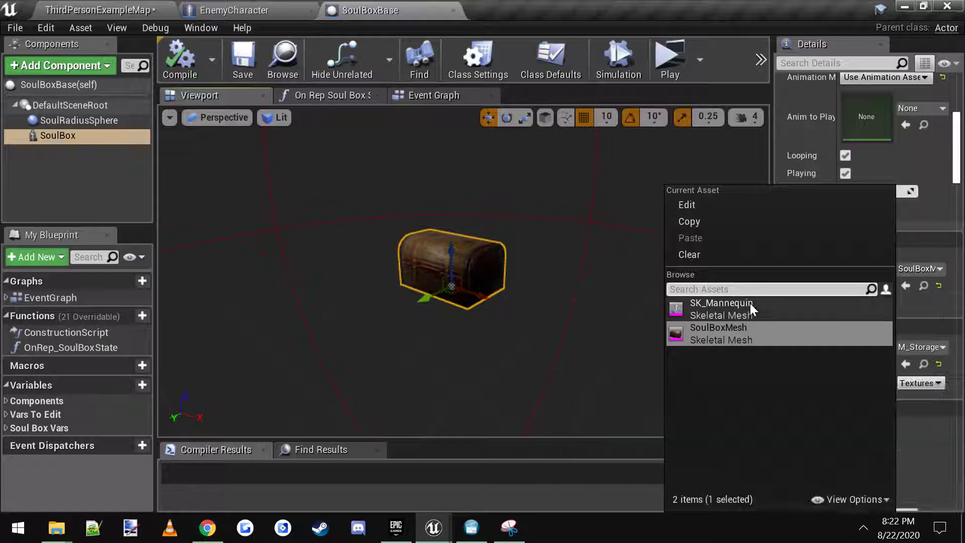
pyautogui.click(735, 312)
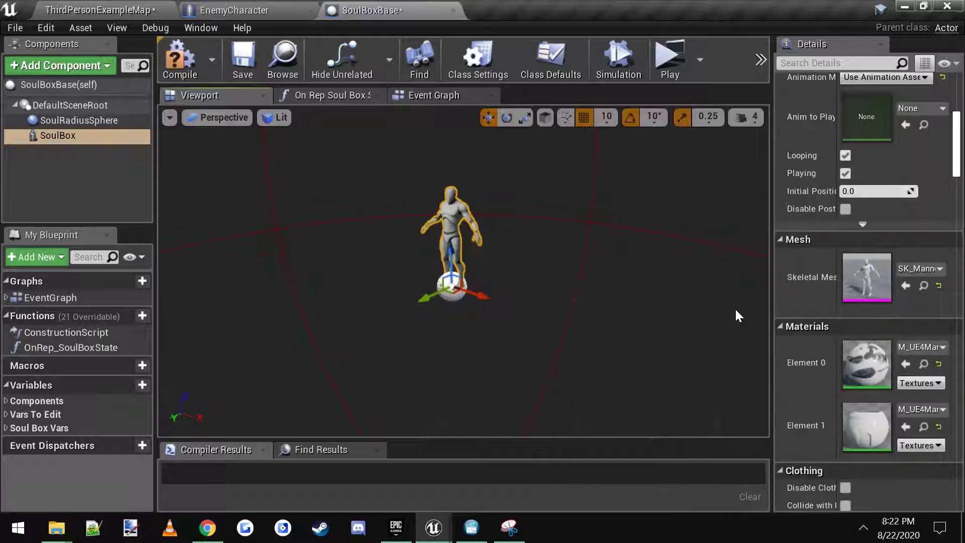
pyautogui.press('a')
pyautogui.moveTo(574, 282); pyautogui.dragTo(618, 272, button='right')
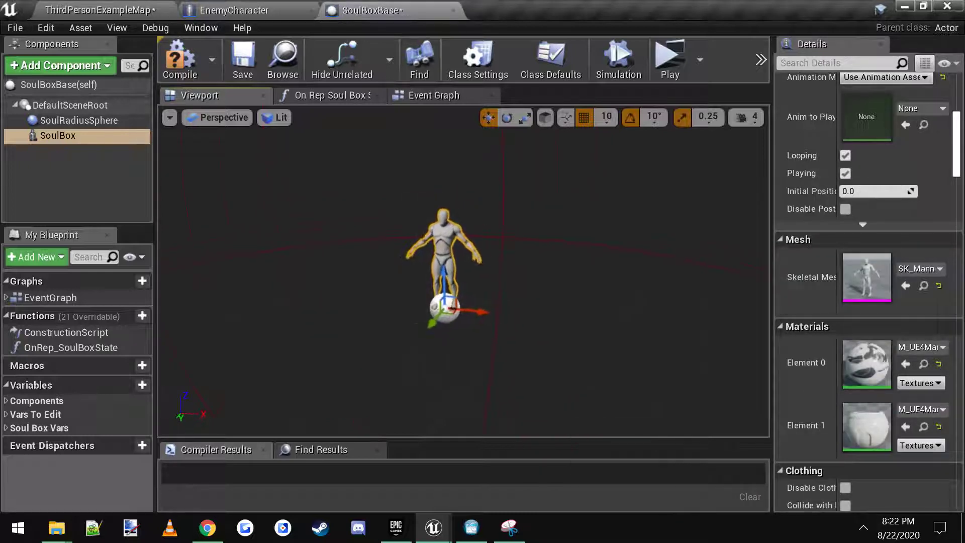
pyautogui.click(182, 60)
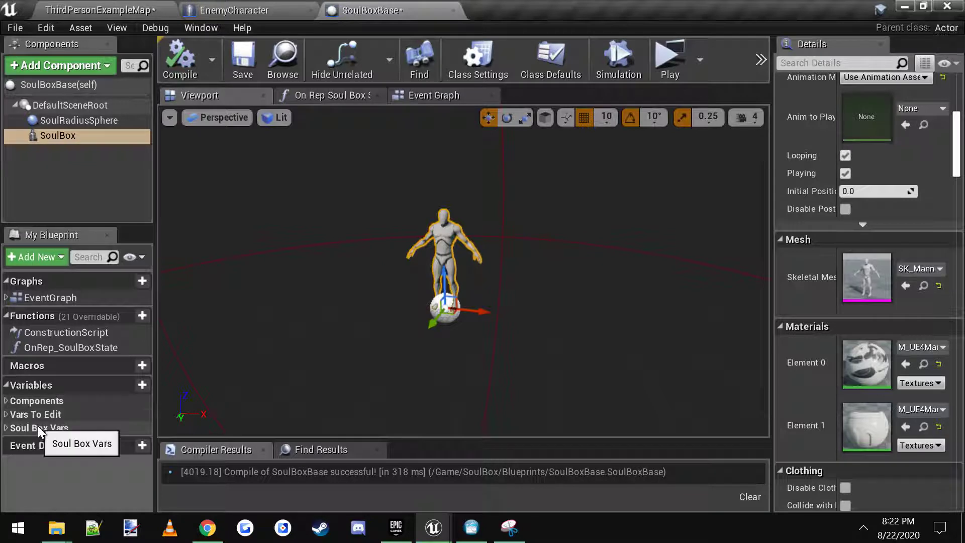
# Expand the Vars To Edit category and examine its sound and animation variables, widening the list to read their full names
pyautogui.click(7, 417)
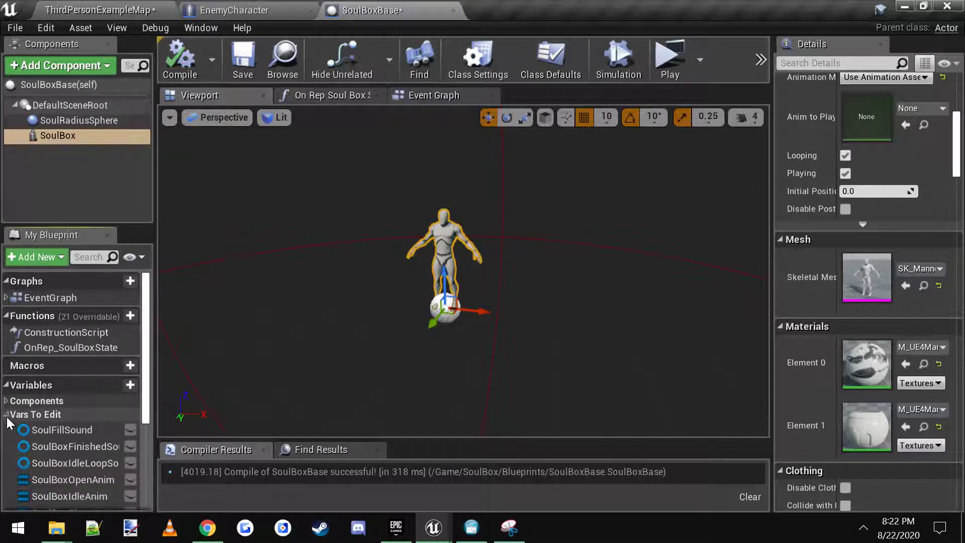
pyautogui.scroll(-5, 32, 423)
pyautogui.scroll(-1, 89, 332)
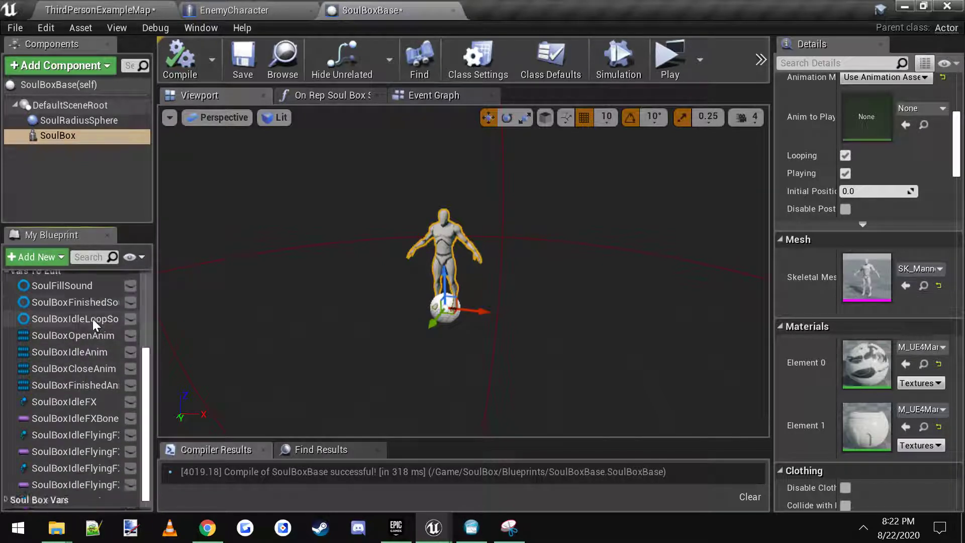
pyautogui.click(70, 288)
pyautogui.click(83, 303)
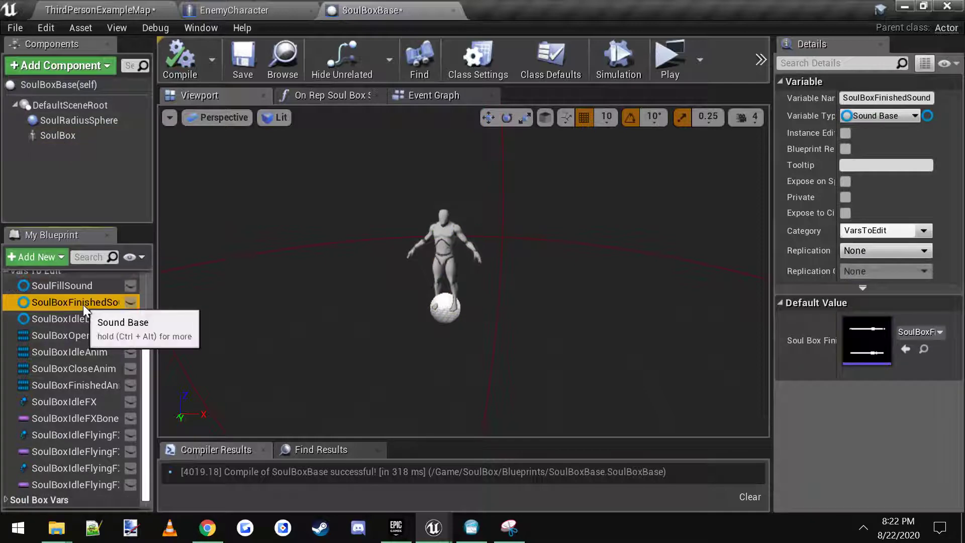
pyautogui.click(83, 336)
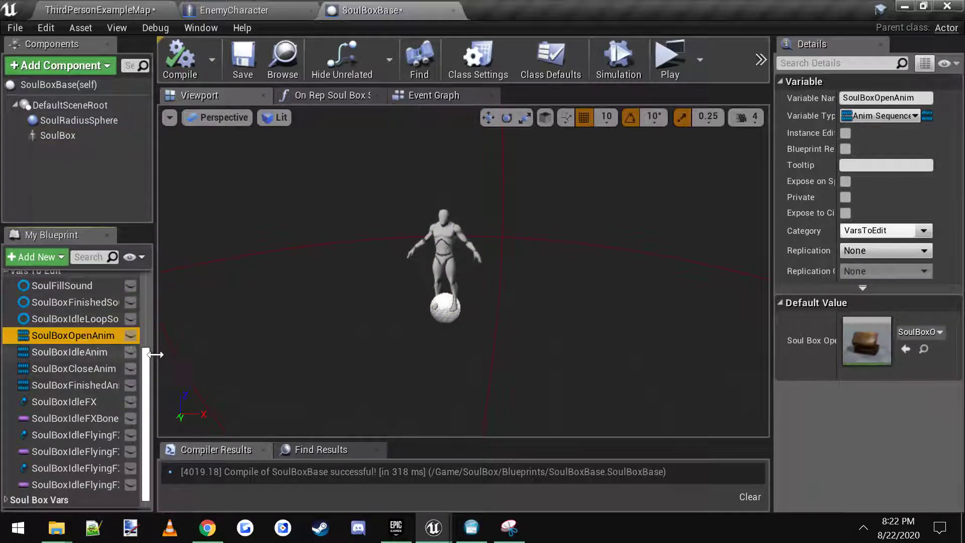
pyautogui.moveTo(154, 351); pyautogui.dragTo(219, 351)
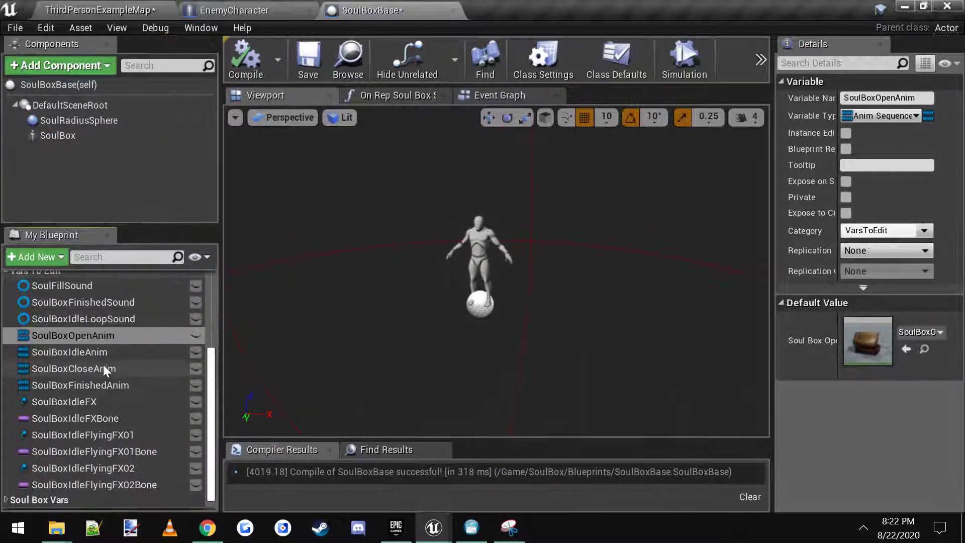
# Set the default animation of SoulBoxOpenAnim to ThirdPersonJump_End and of SoulBoxIdleAnim to ThirdPerson_Jump
pyautogui.click(94, 351)
pyautogui.click(88, 336)
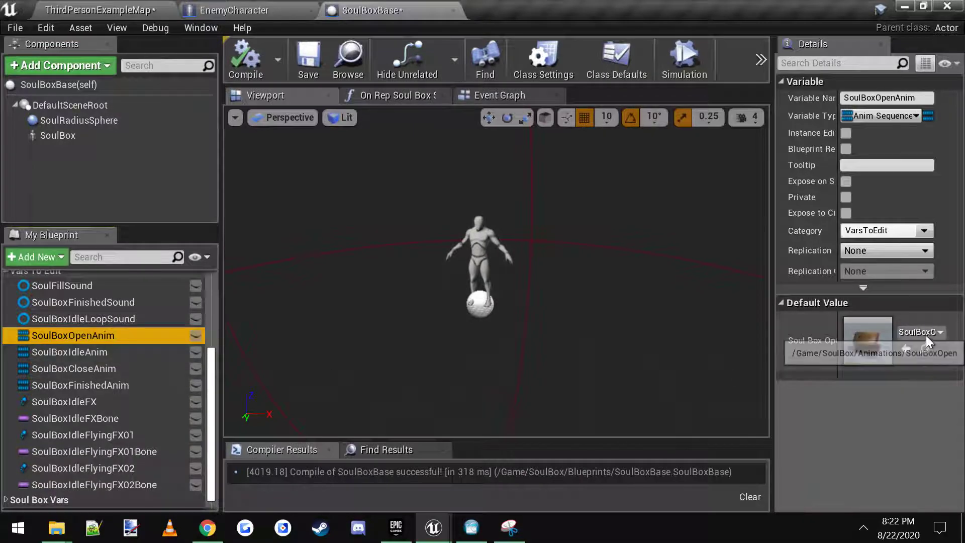
pyautogui.click(925, 336)
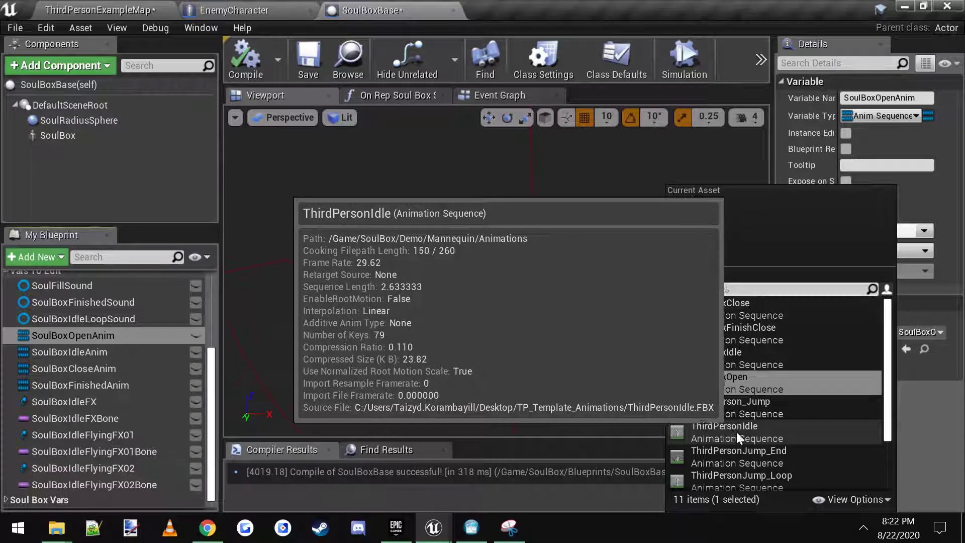
pyautogui.click(762, 455)
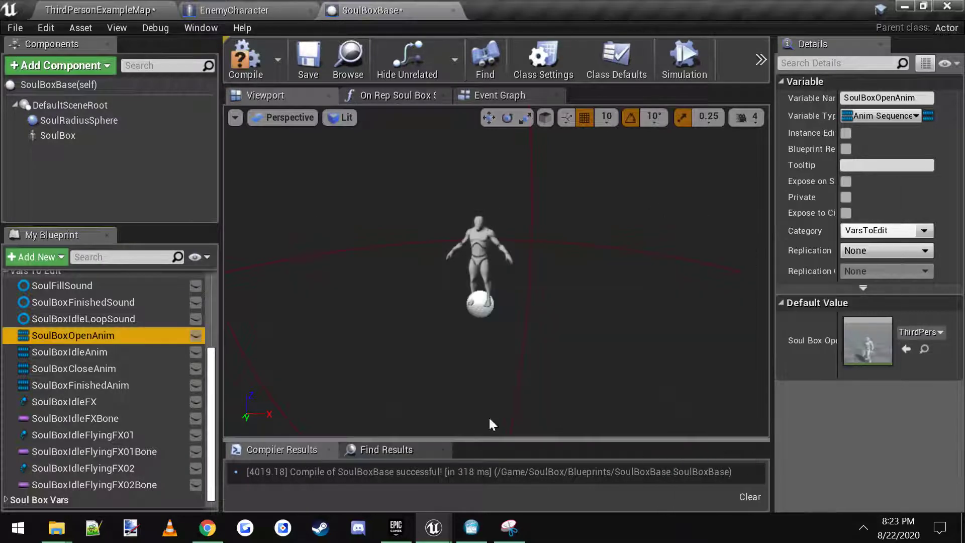
pyautogui.click(107, 351)
pyautogui.click(925, 334)
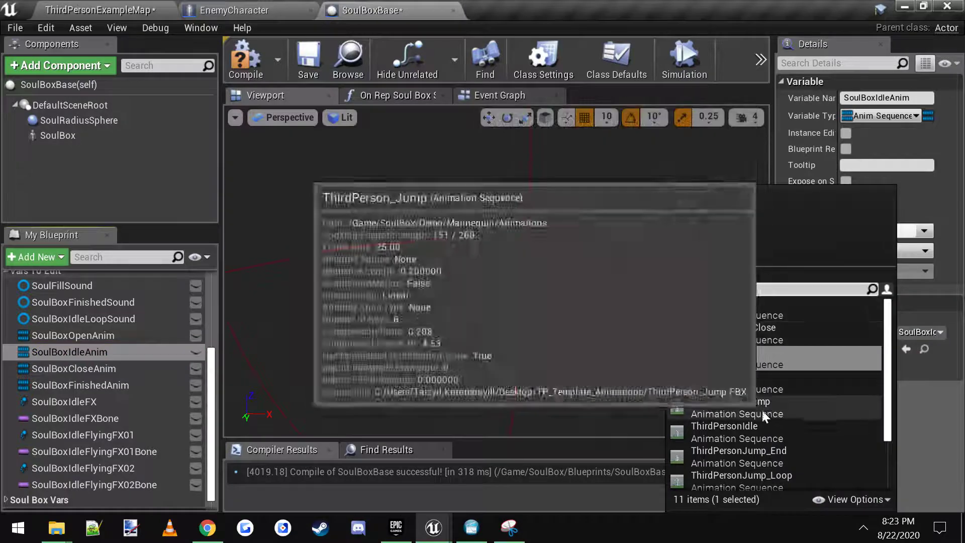
pyautogui.click(732, 405)
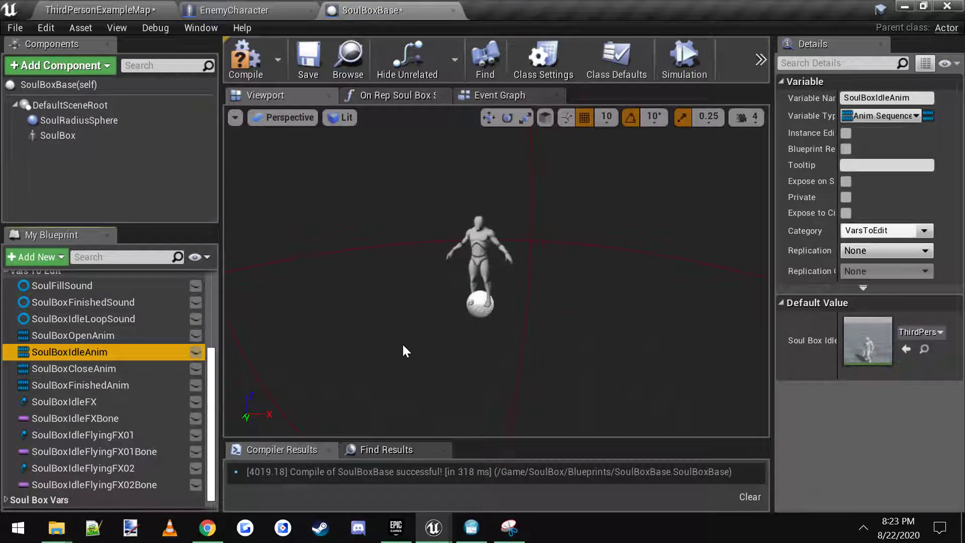
# Set the default animations of both SoulBoxCloseAnim and SoulBoxFinishedAnim to ThirdPersonRun
pyautogui.click(118, 371)
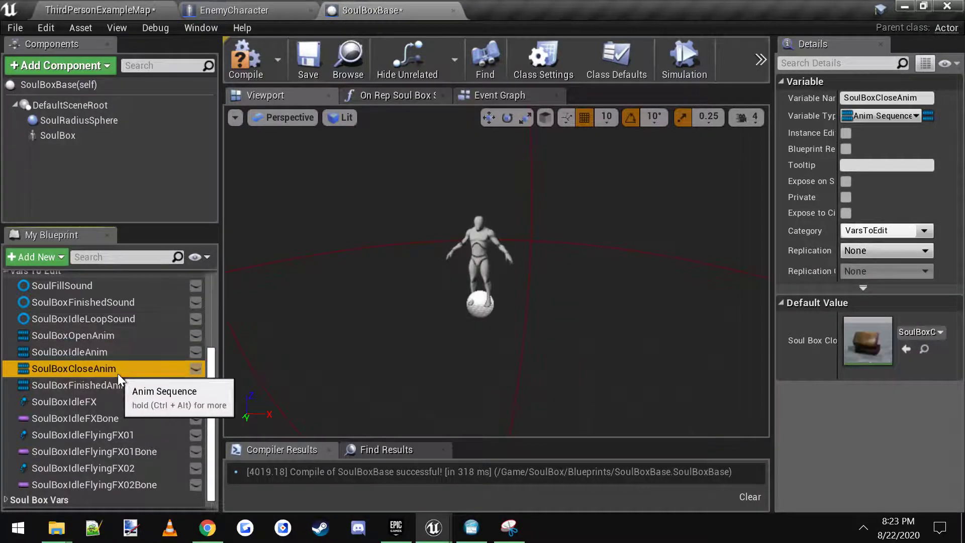
pyautogui.click(926, 333)
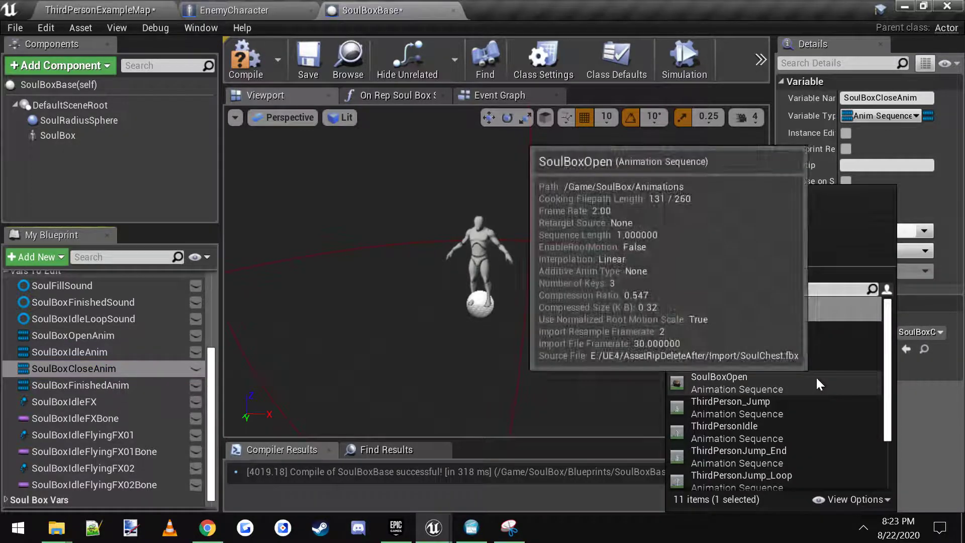
pyautogui.scroll(-3, 738, 422)
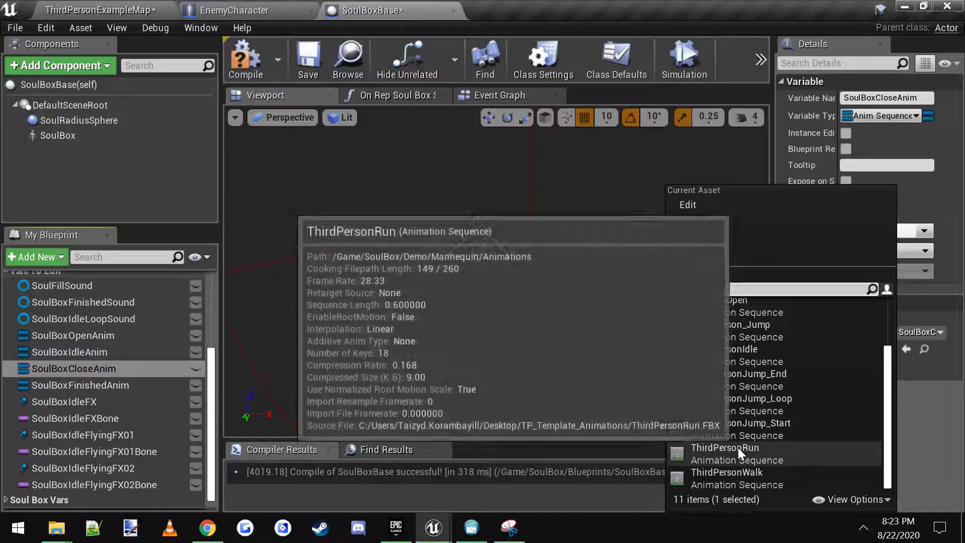
pyautogui.click(739, 449)
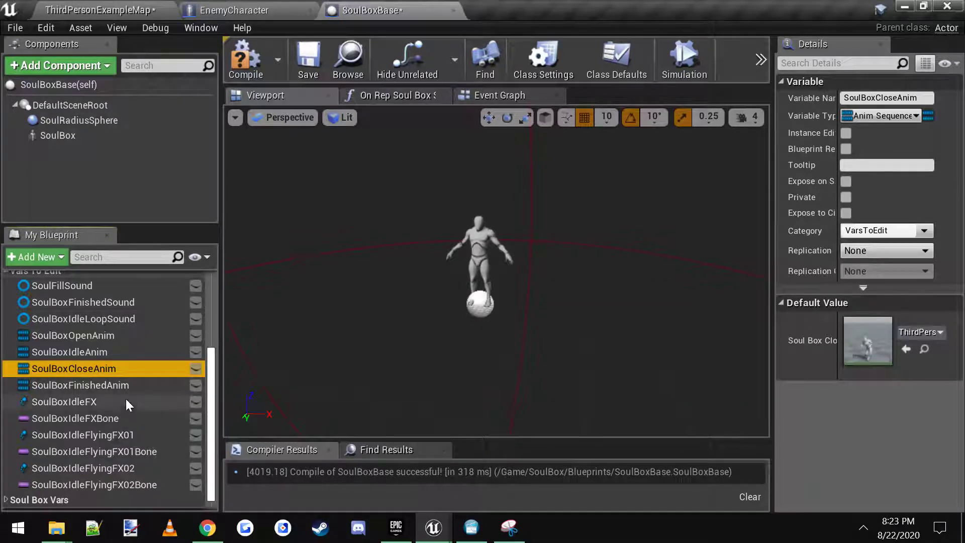
pyautogui.click(118, 386)
pyautogui.click(909, 332)
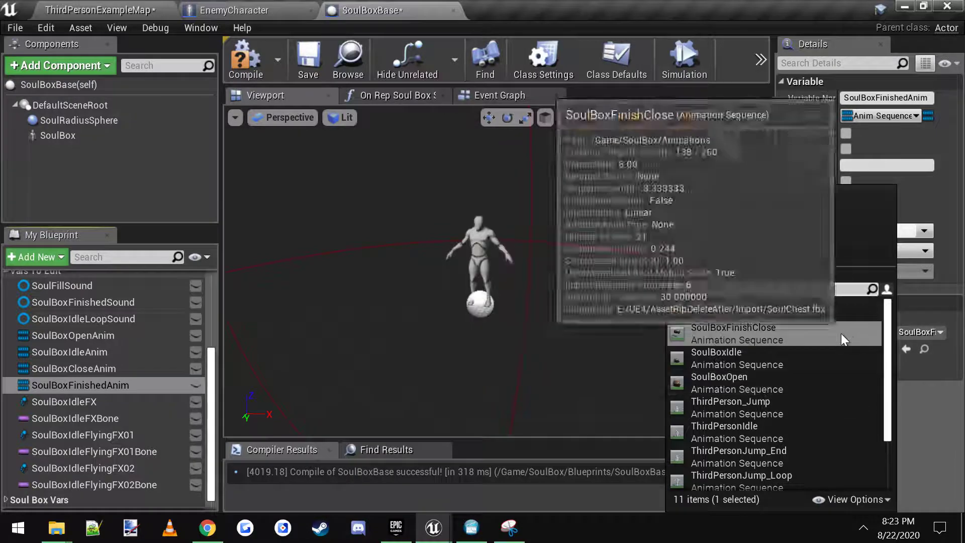
pyautogui.scroll(-3, 789, 376)
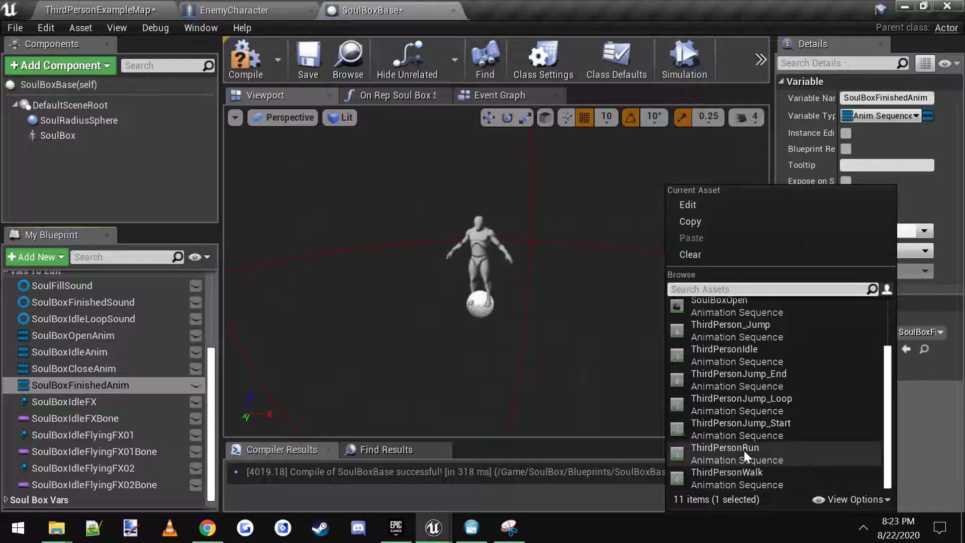
pyautogui.click(744, 450)
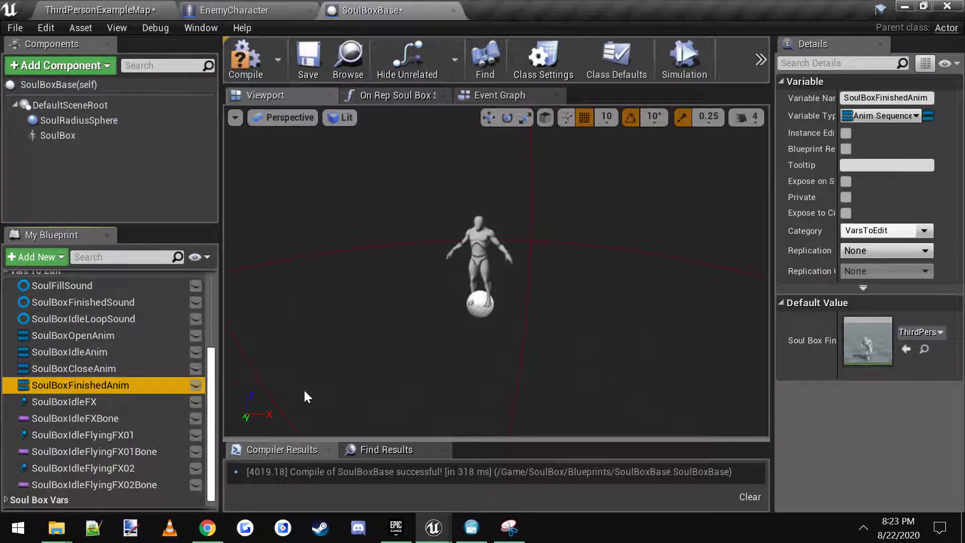
# Review the SoulBoxIdleFX effect and set SoulBoxIdleFXBone, the bone it attaches to, to head
pyautogui.click(105, 402)
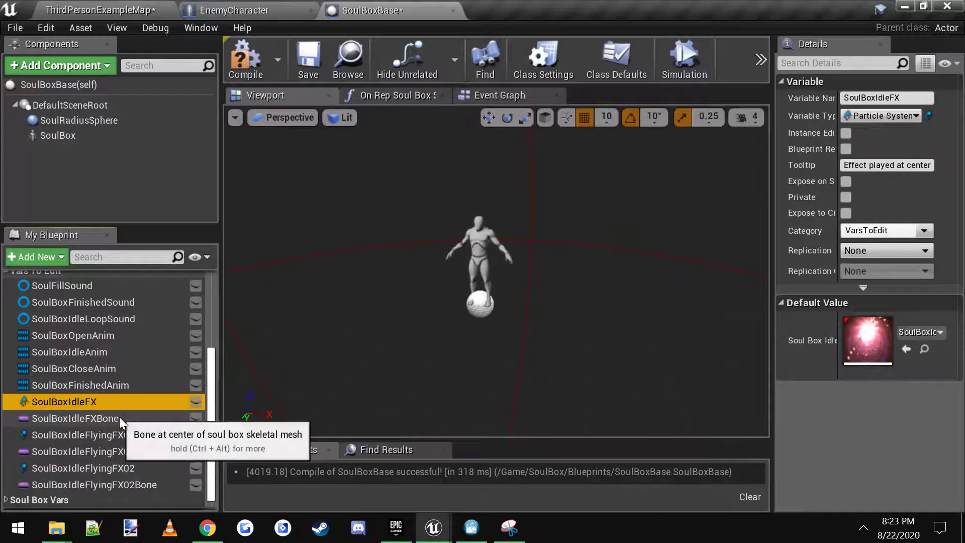
pyautogui.click(119, 417)
pyautogui.click(106, 402)
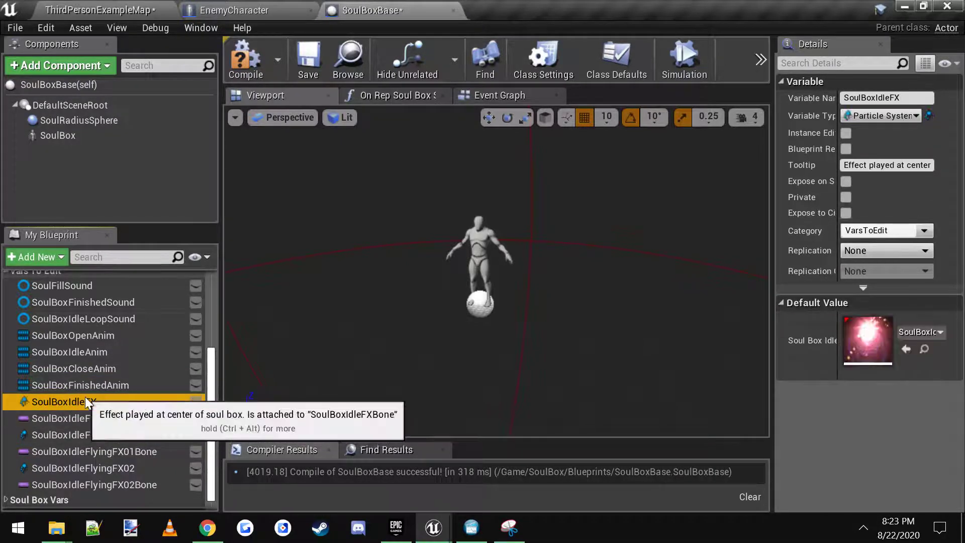
pyautogui.click(101, 416)
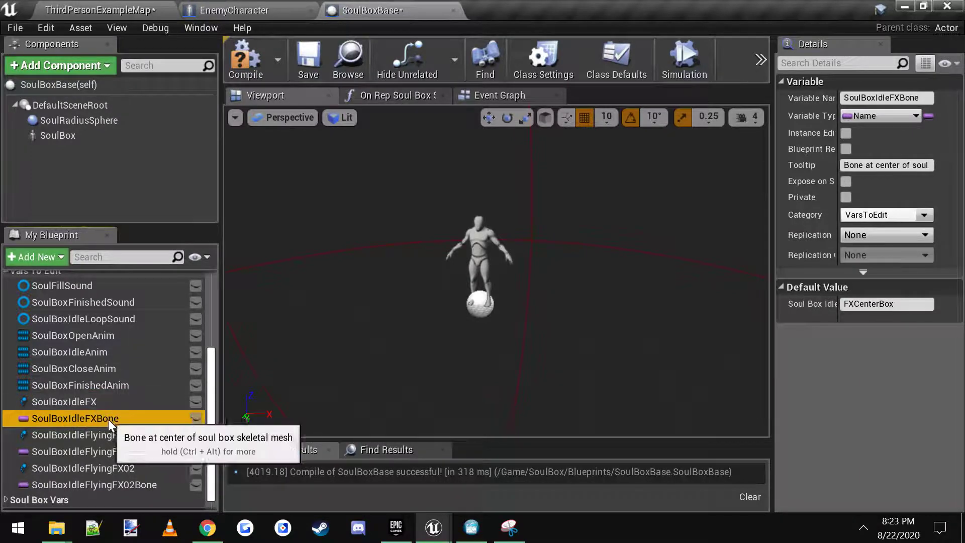
pyautogui.click(93, 401)
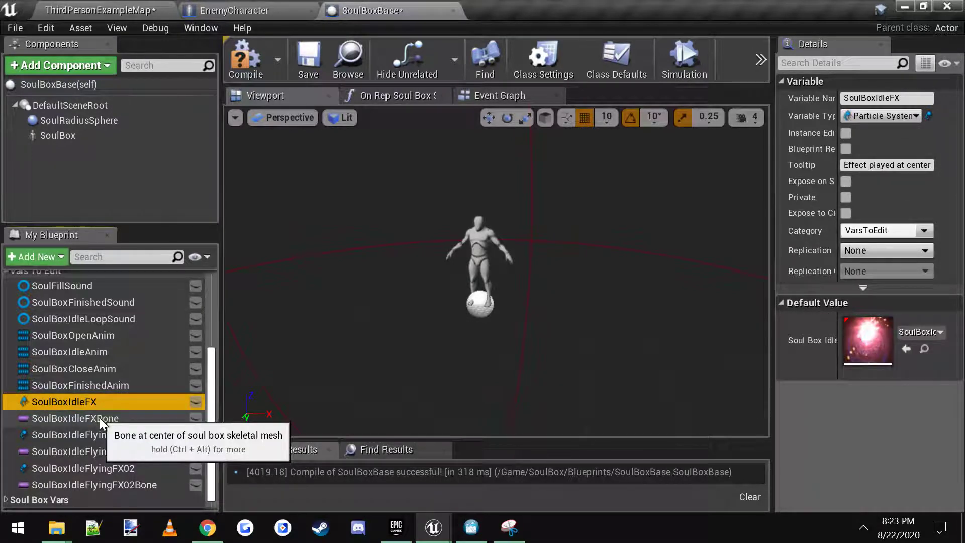
pyautogui.click(100, 418)
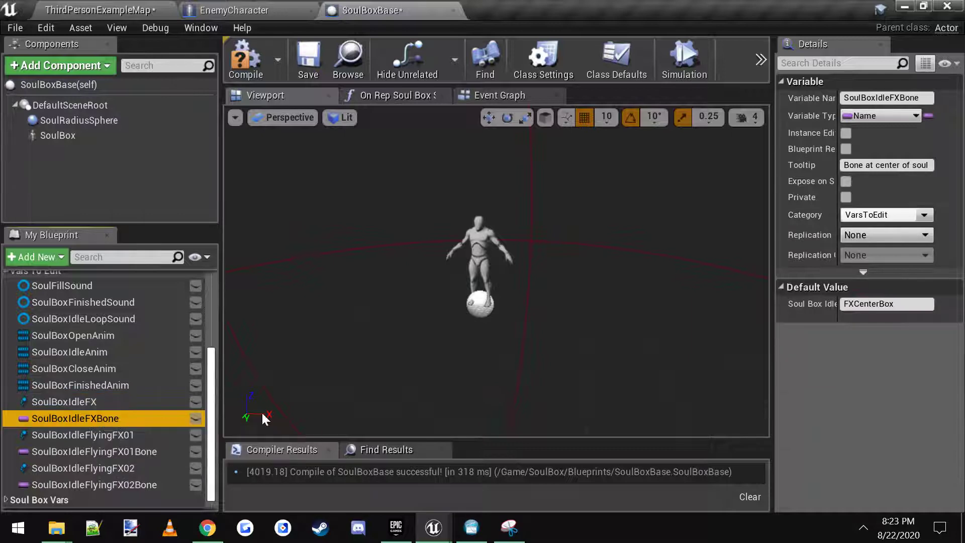
pyautogui.click(881, 304)
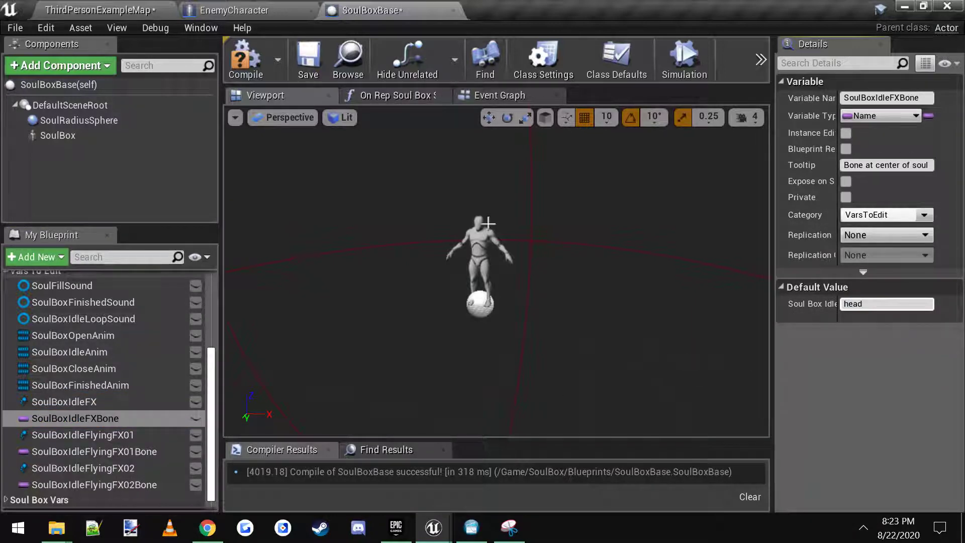
pyautogui.click(107, 405)
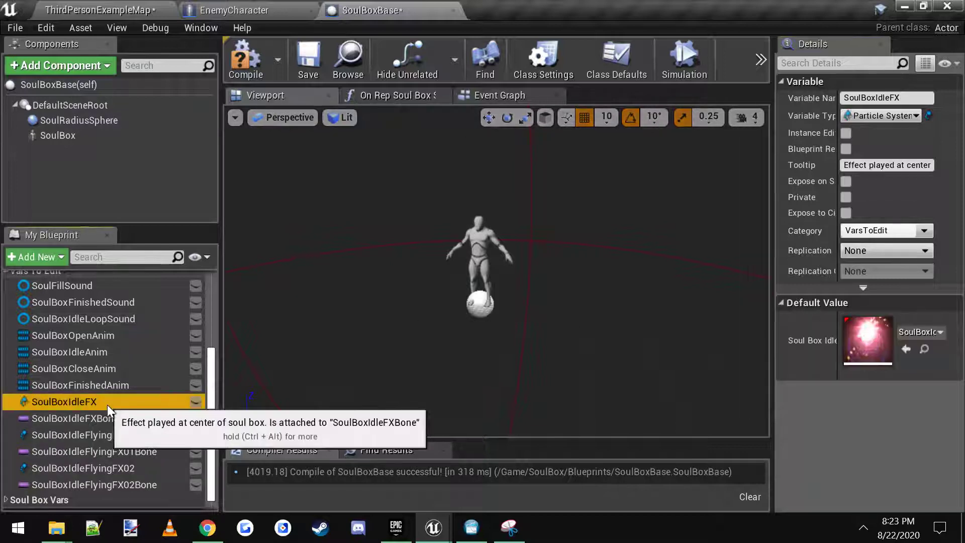
# Set SoulBoxIdleFlyingFX01Bone to Hand_r and SoulBoxIdleFlyingFX02Bone to Hand_L, and compile the blueprint
pyautogui.click(125, 435)
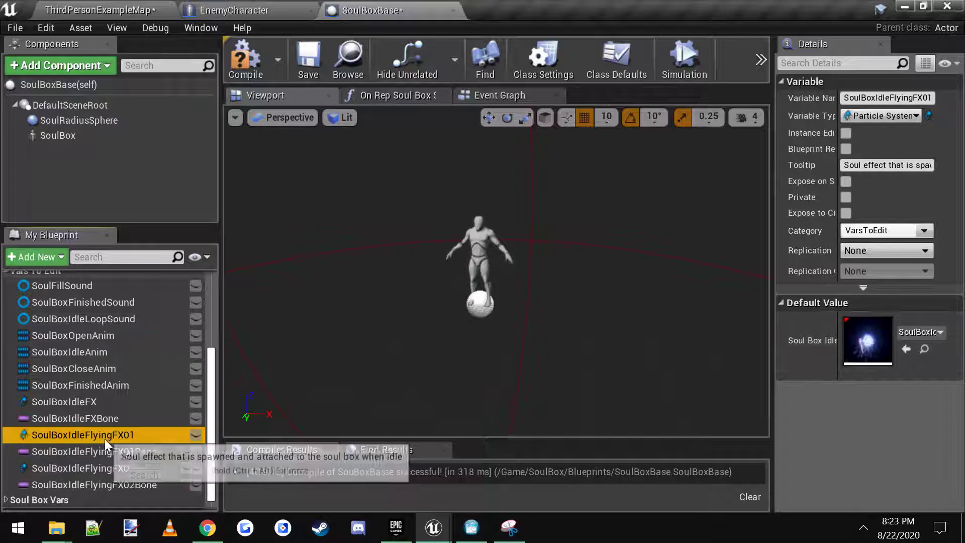
pyautogui.click(107, 451)
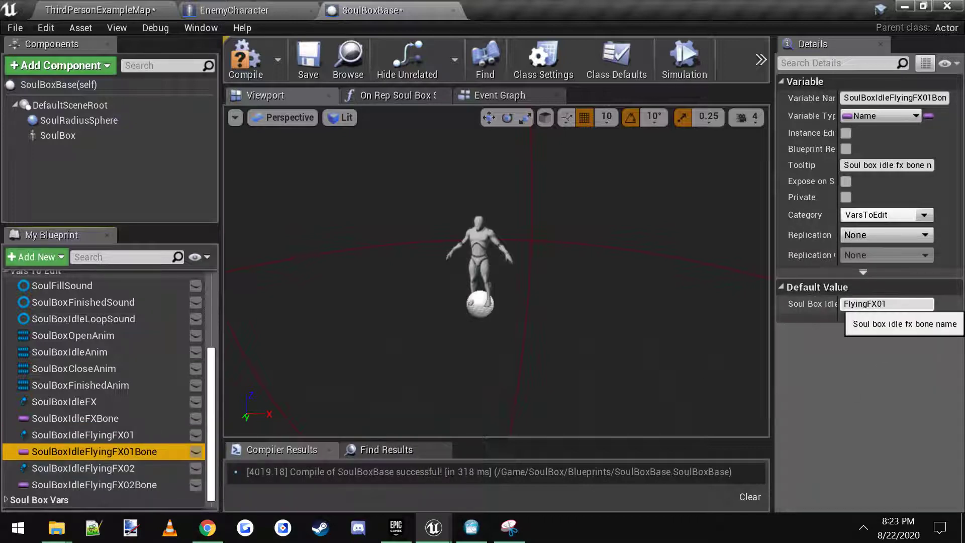
pyautogui.click(857, 304)
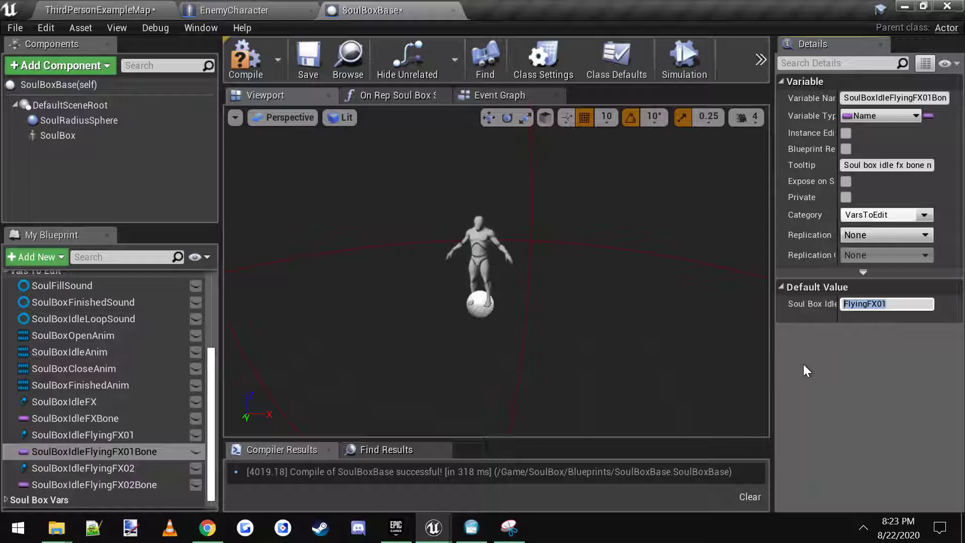
pyautogui.write('Hand_r')
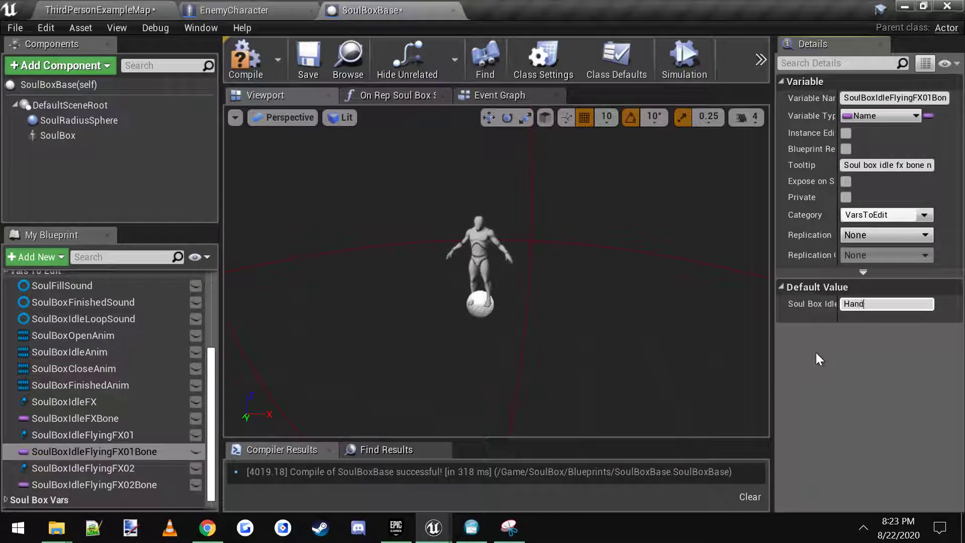
pyautogui.click(109, 486)
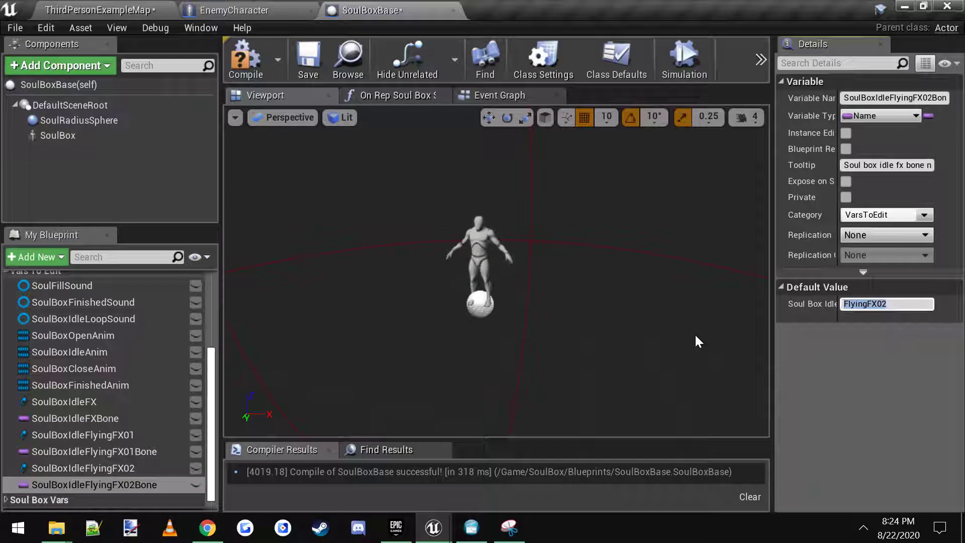
pyautogui.write('Hand_L')
pyautogui.click(246, 56)
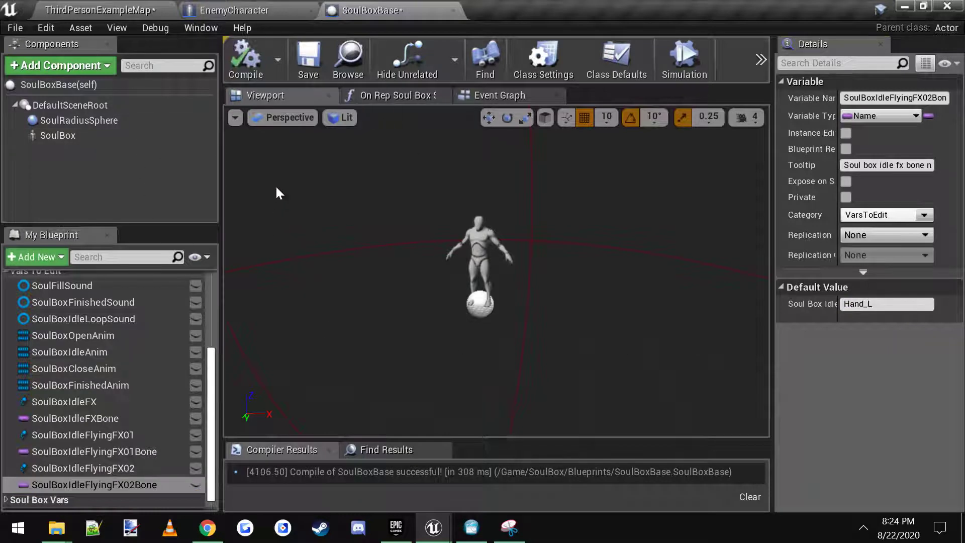
# Return to ThirdPersonExampleMap, start a play test and run the character to the mannequin soul box near the stairs
pyautogui.click(251, 9)
pyautogui.click(101, 8)
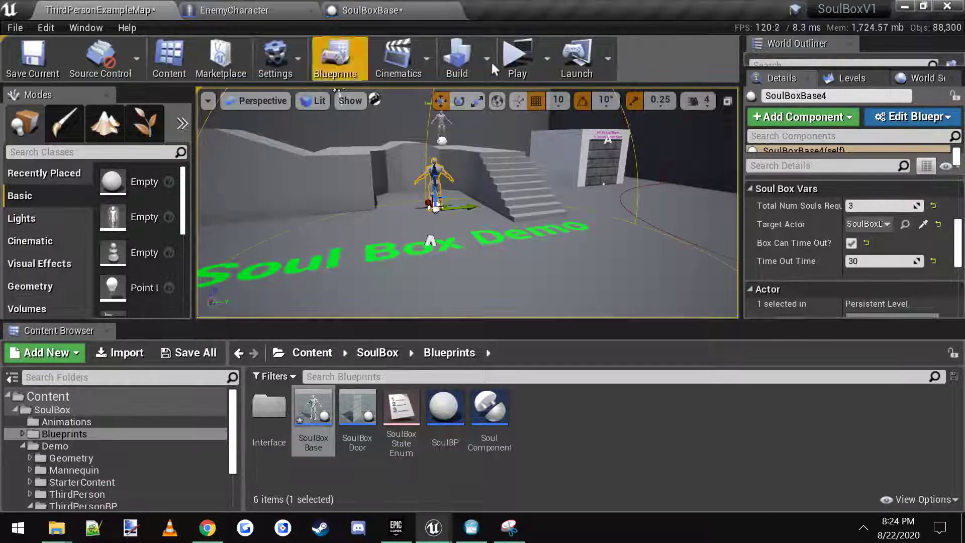
pyautogui.click(519, 59)
pyautogui.click(537, 210)
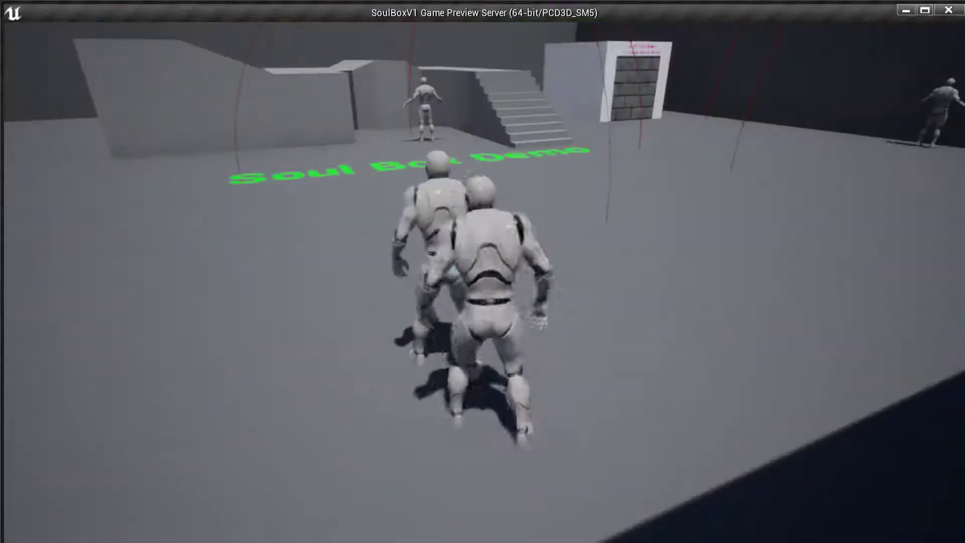
pyautogui.press('a')
pyautogui.press('w')
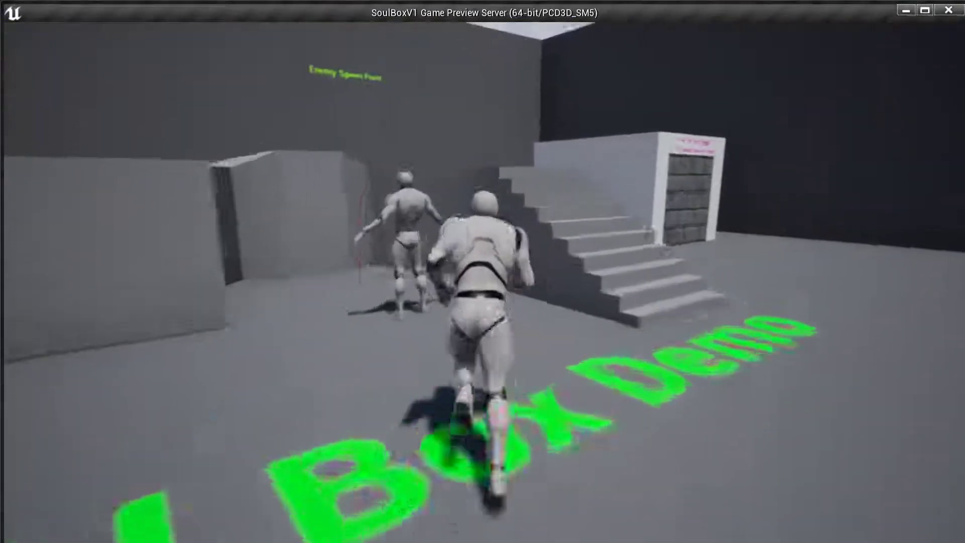
# Move the character around beside the mannequin soul box while enemies approach from the Enemy Spawn Point
pyautogui.press('s')
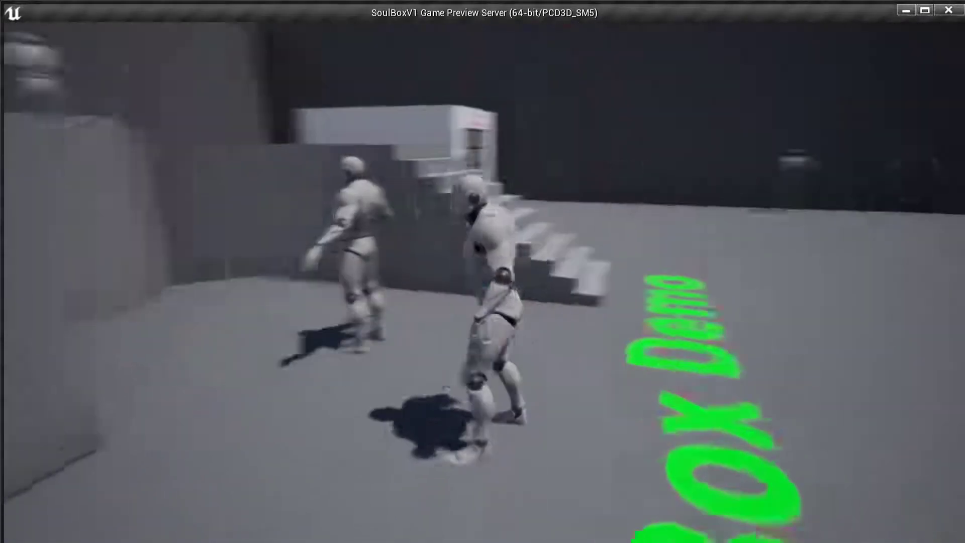
pyautogui.press('s')
pyautogui.press('d')
pyautogui.press('w')
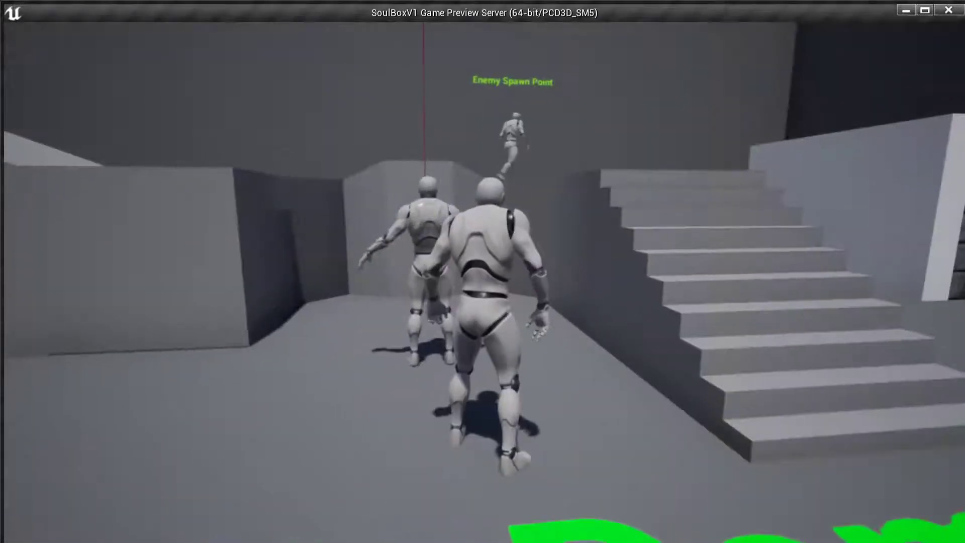
pyautogui.press('s')
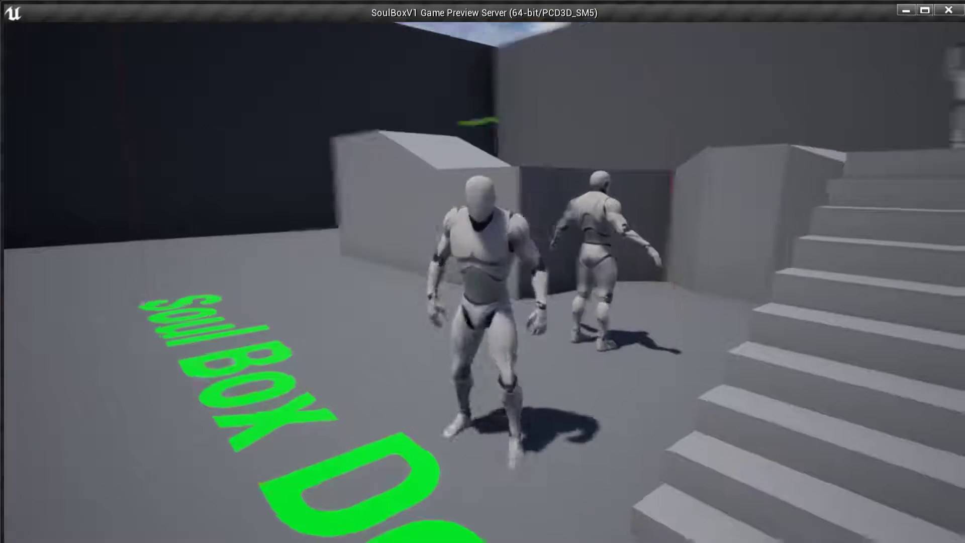
pyautogui.press('a')
pyautogui.press('w')
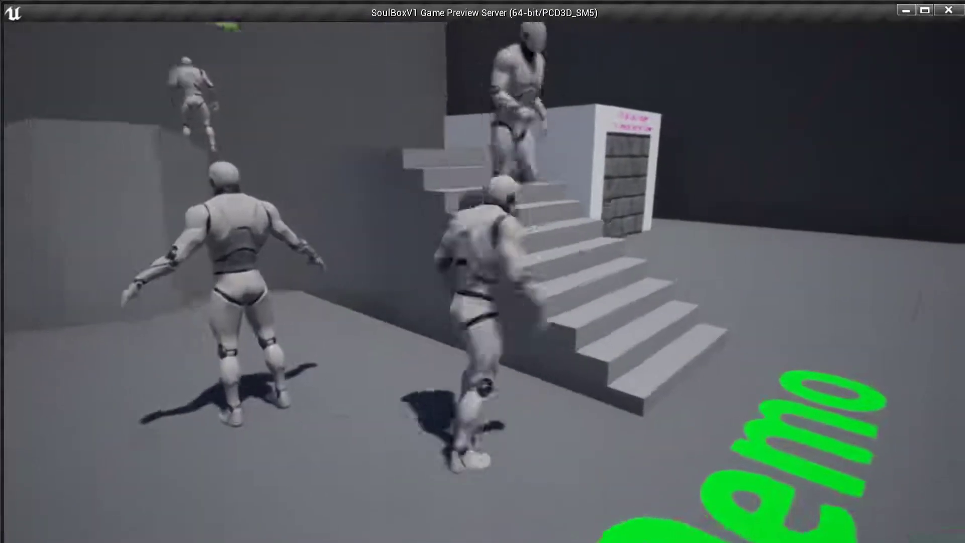
# Back the character away from the activated mannequin soul box and watch the pursuing enemies surround it
pyautogui.press('s')
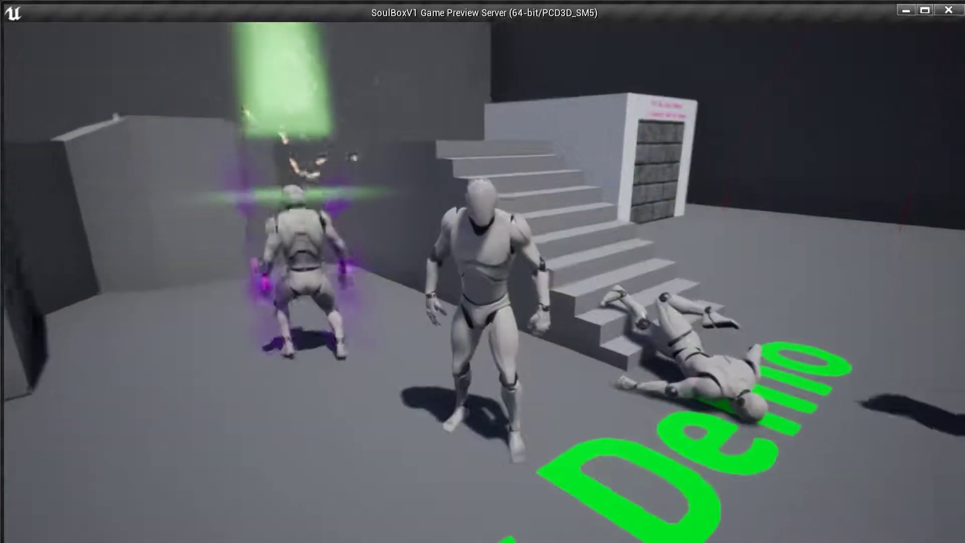
pyautogui.press('s')
pyautogui.press('a')
pyautogui.press('s')
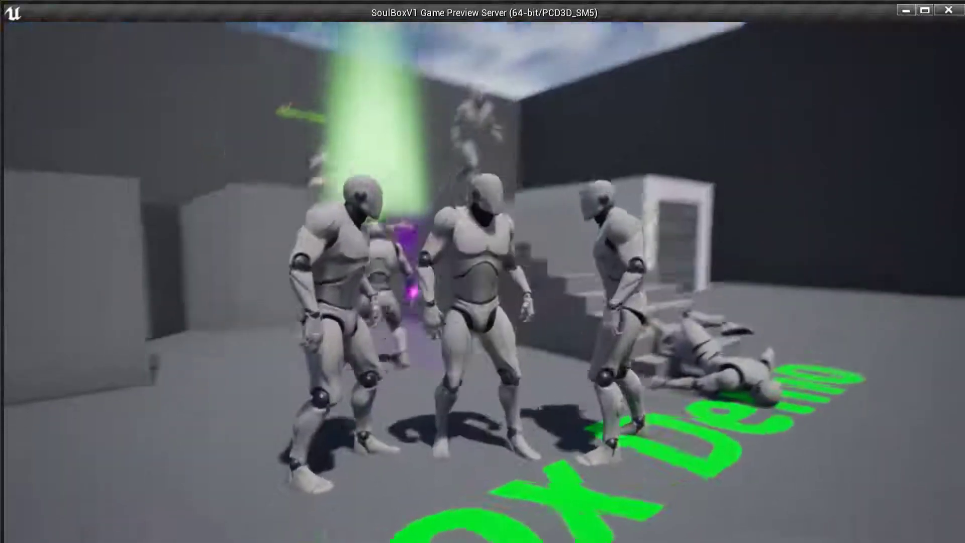
pyautogui.press('w')
pyautogui.press('s')
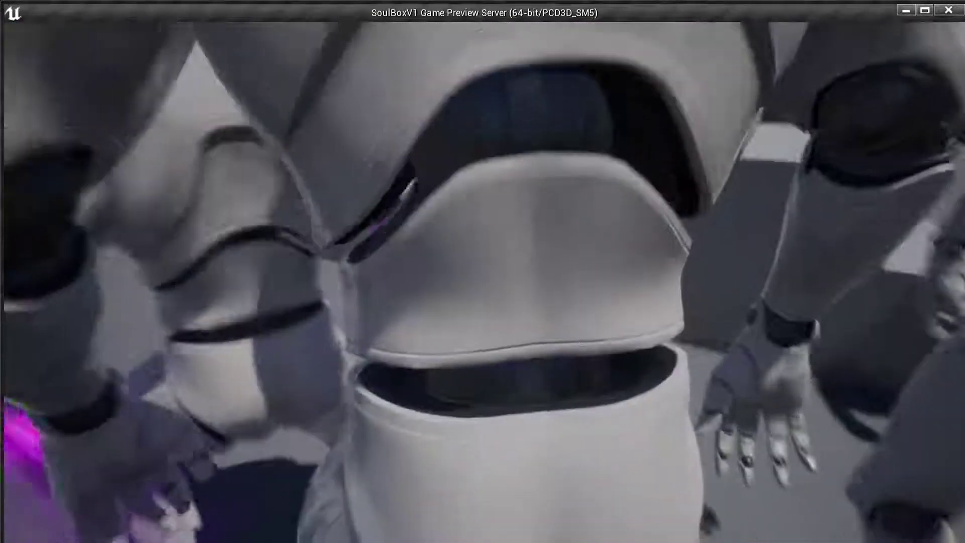
pyautogui.press('w')
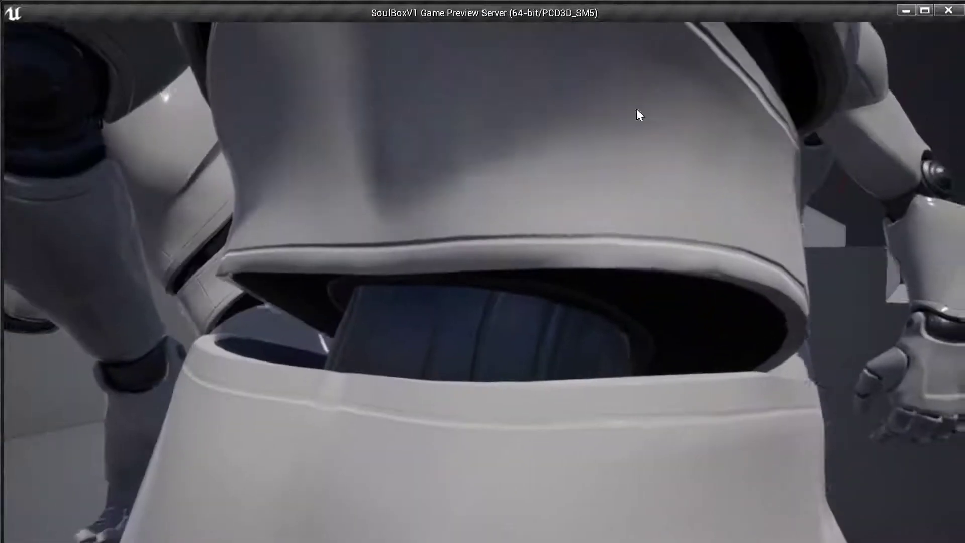
# Restore the server window to half size and run the Client 1 character to the Soul Box Demo floor text
pyautogui.doubleClick(561, 10)
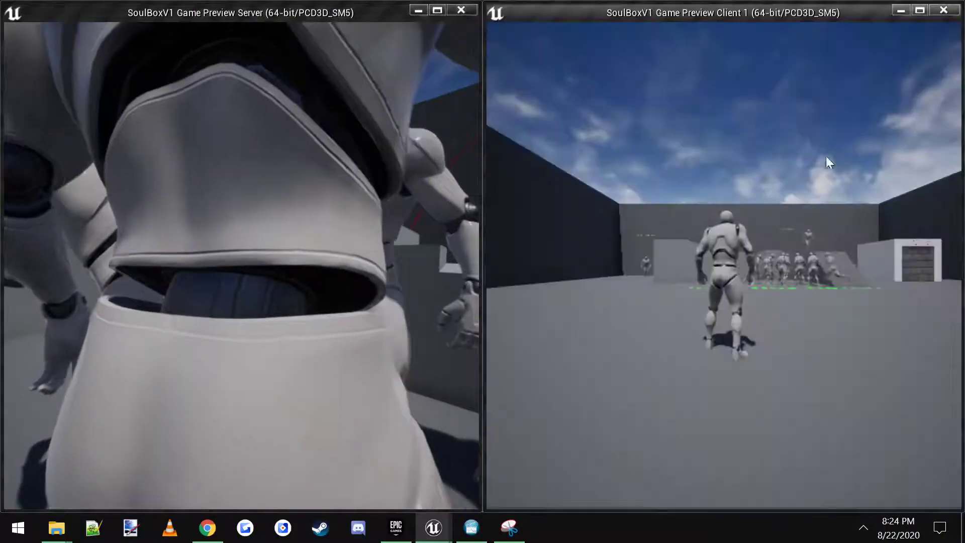
pyautogui.click(826, 158)
pyautogui.press('w')
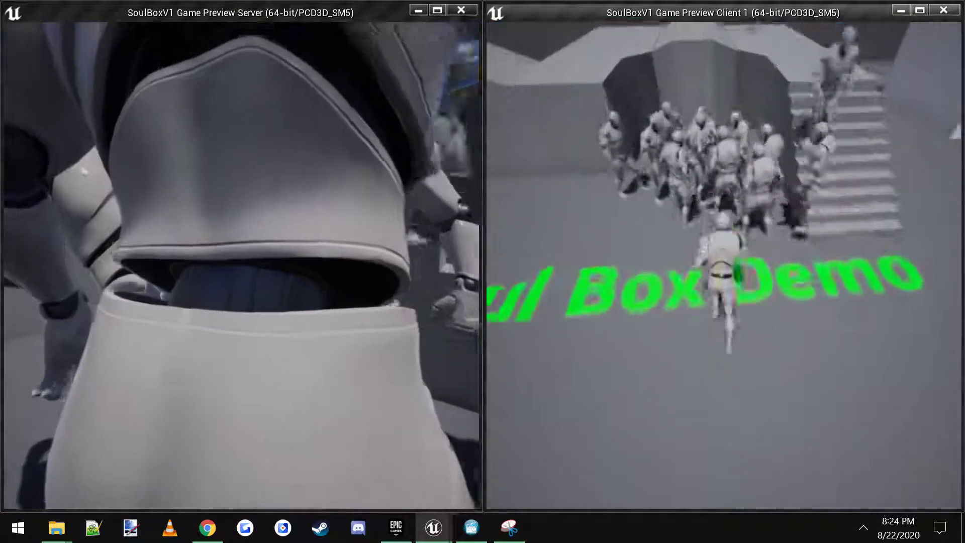
pyautogui.press('s')
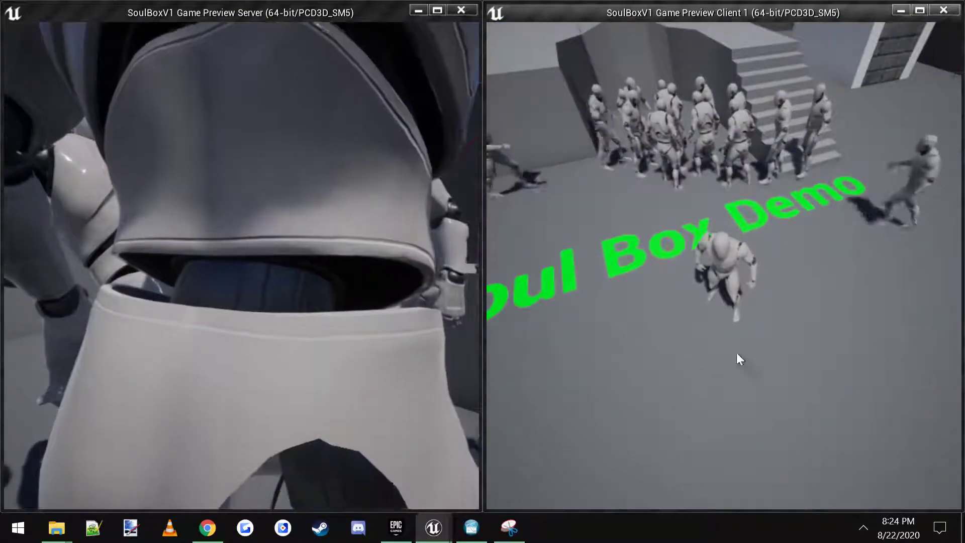
# Switch back to the server game, run its character to the open secret room and end the play test
pyautogui.click(371, 322)
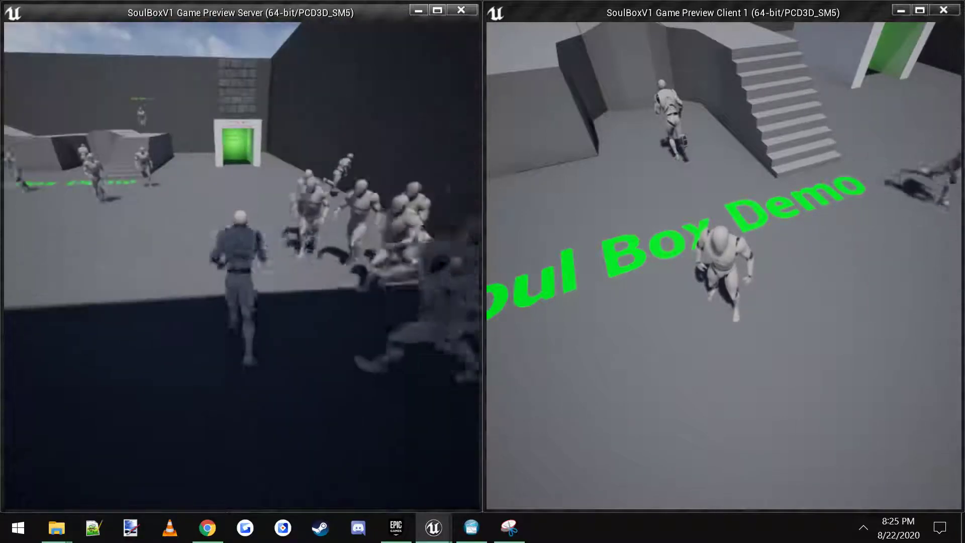
pyautogui.press('w')
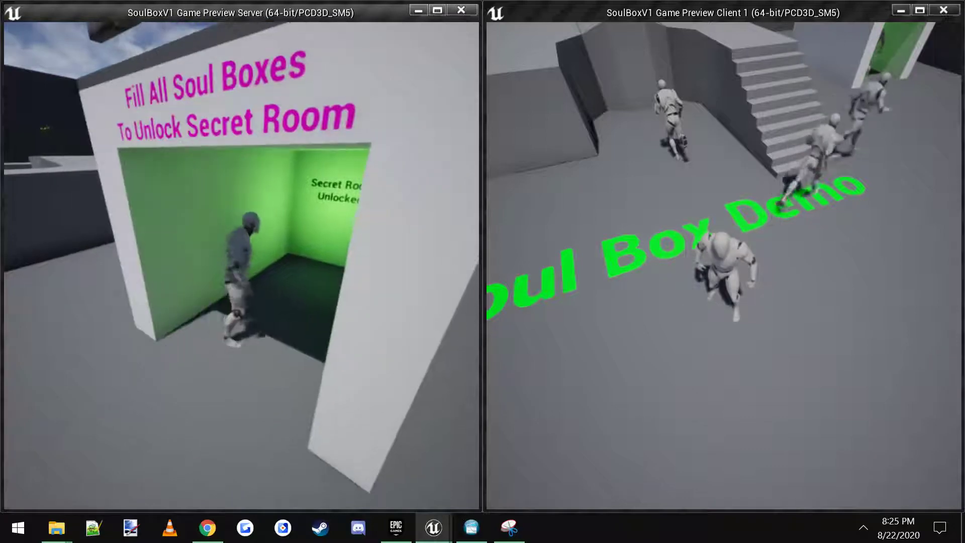
pyautogui.press('s')
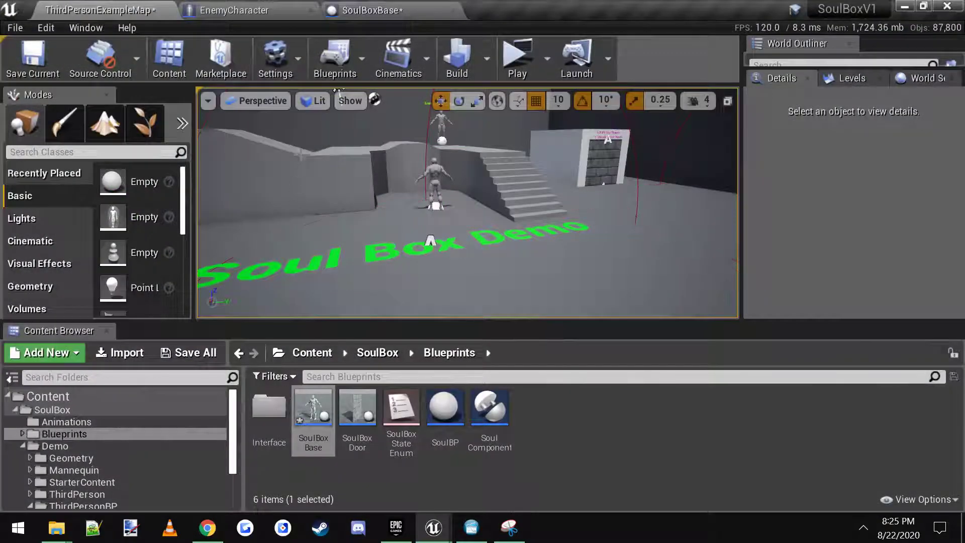
# Return to the SoulBoxBase blueprint and select the SoulBox mannequin mesh
pyautogui.click(412, 10)
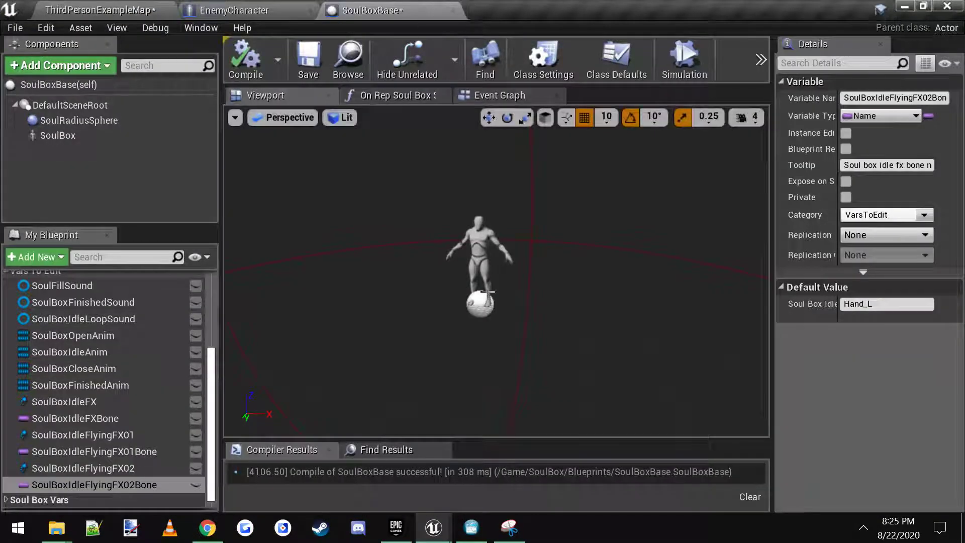
pyautogui.click(482, 267)
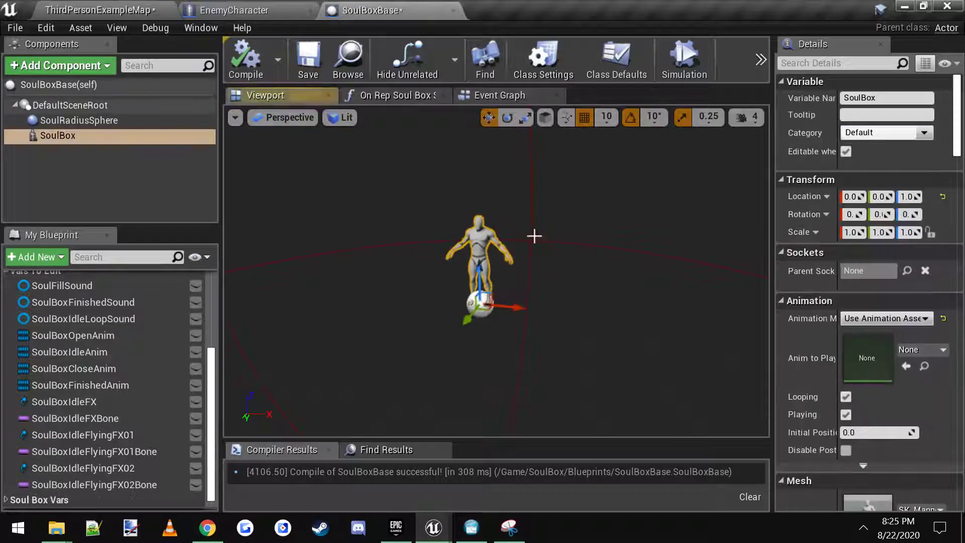
pyautogui.moveTo(582, 264); pyautogui.dragTo(585, 263, button='right')
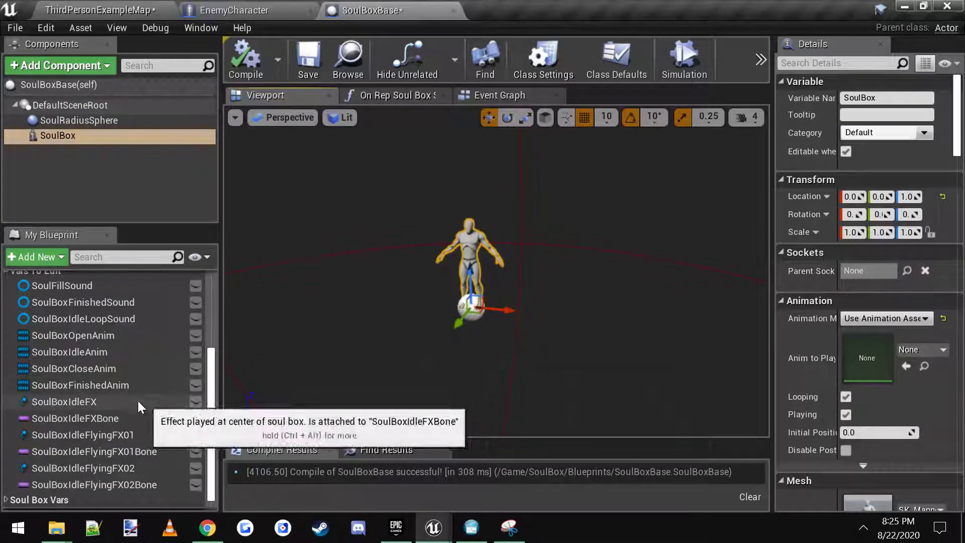
# Review the editable sound, animation, effect and bone variables under Vars To Edit in SoulBoxBase
pyautogui.scroll(1, 103, 317)
pyautogui.click(68, 309)
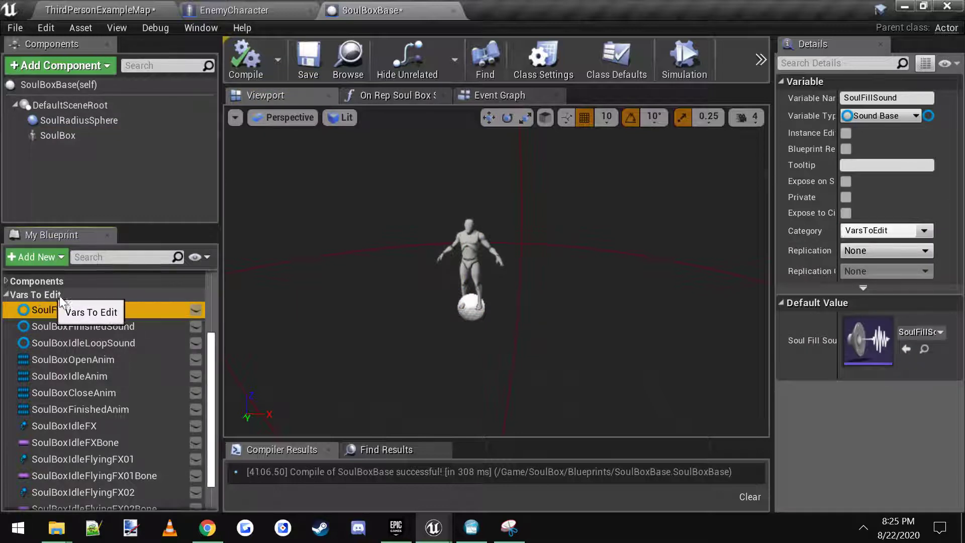
pyautogui.click(116, 328)
pyautogui.click(110, 345)
pyautogui.click(108, 359)
pyautogui.click(115, 376)
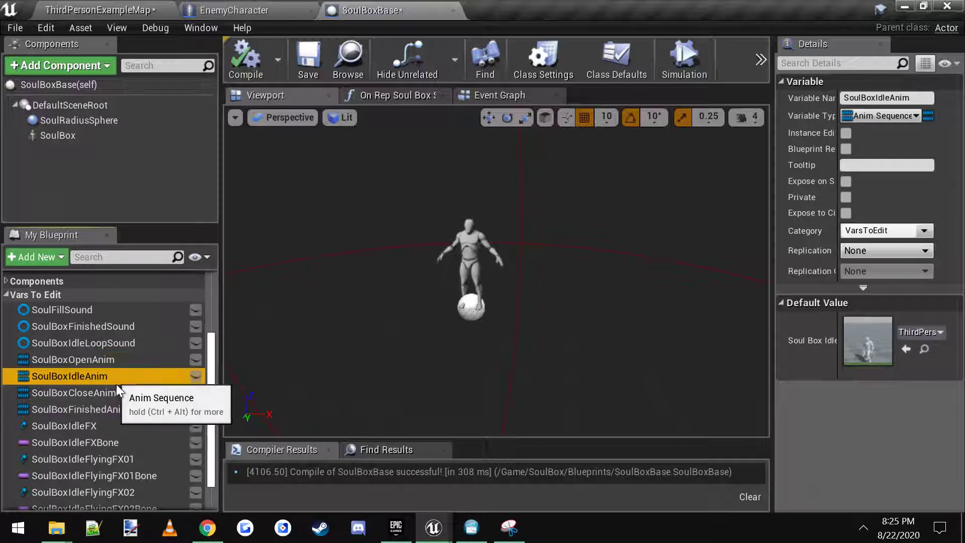
pyautogui.click(118, 407)
pyautogui.scroll(-2, 130, 417)
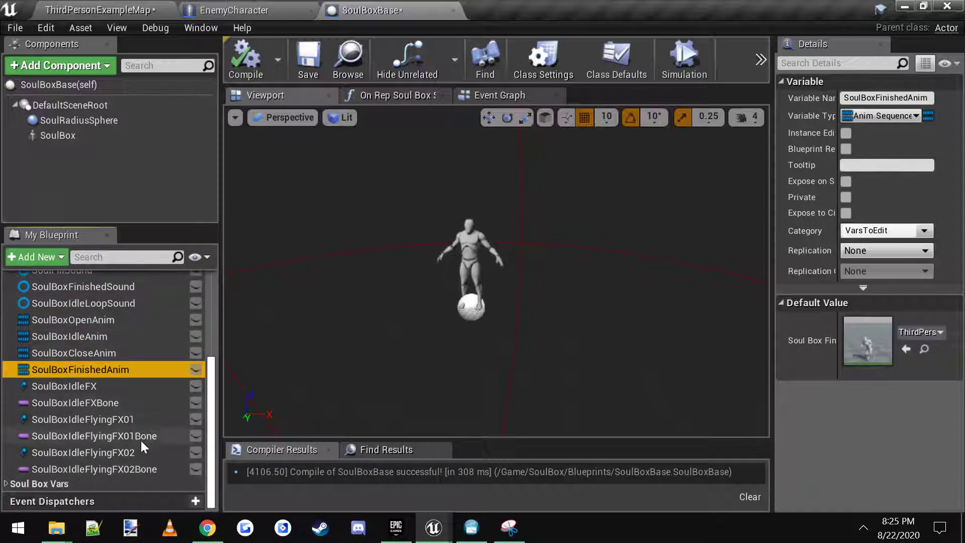
pyautogui.scroll(1, 127, 412)
pyautogui.scroll(-1, 125, 414)
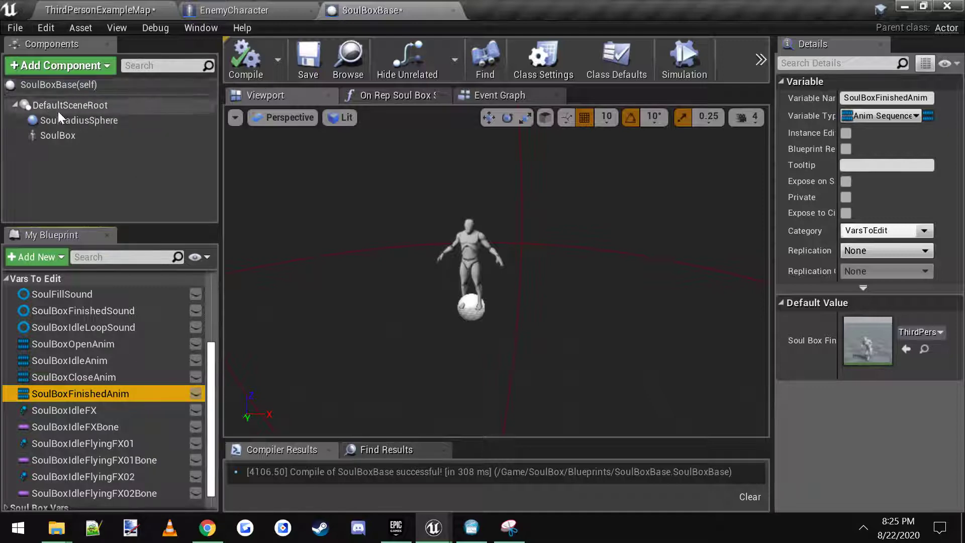
# Add a Static Mesh component to SoulBoxBase, assign the TM_Cube mesh and raise it to a Z location of 90
pyautogui.click(85, 66)
pyautogui.write('stat')
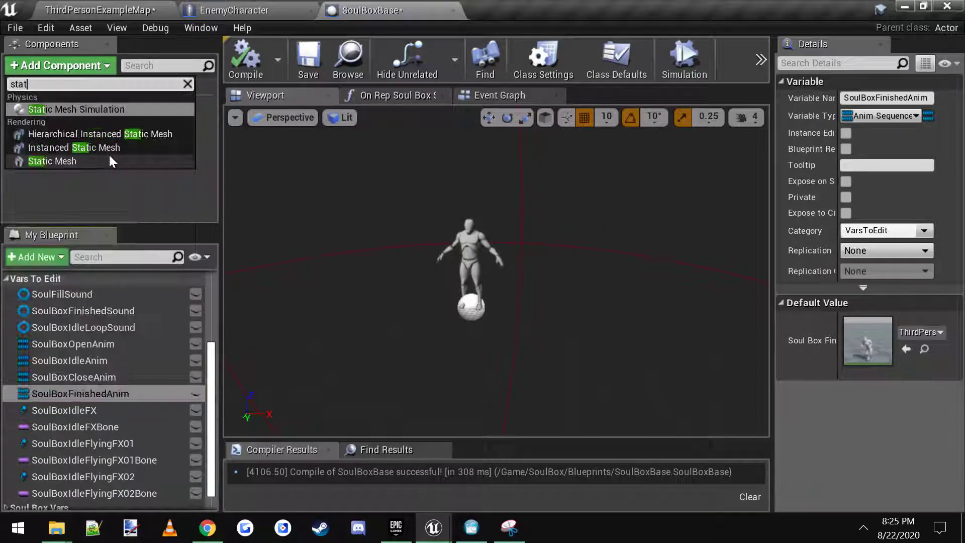
pyautogui.click(69, 161)
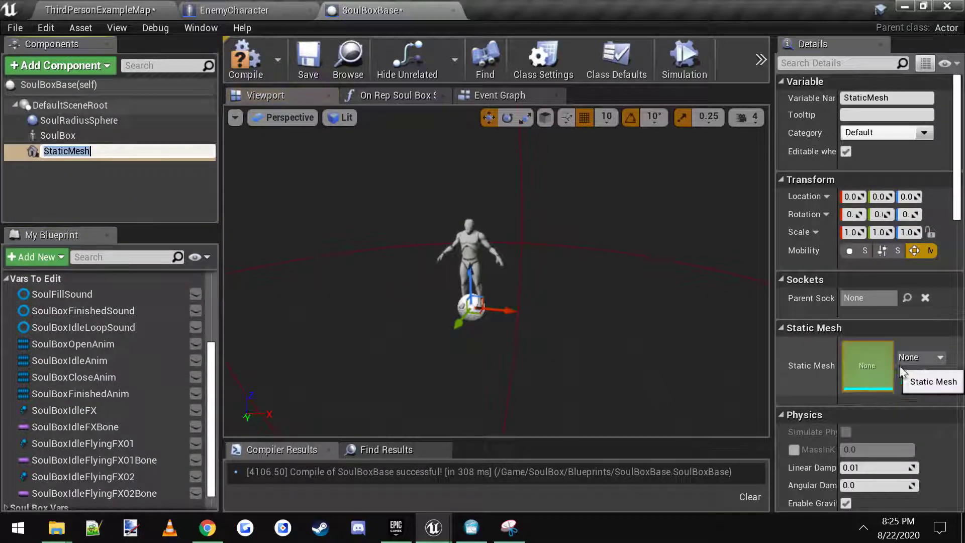
pyautogui.click(921, 358)
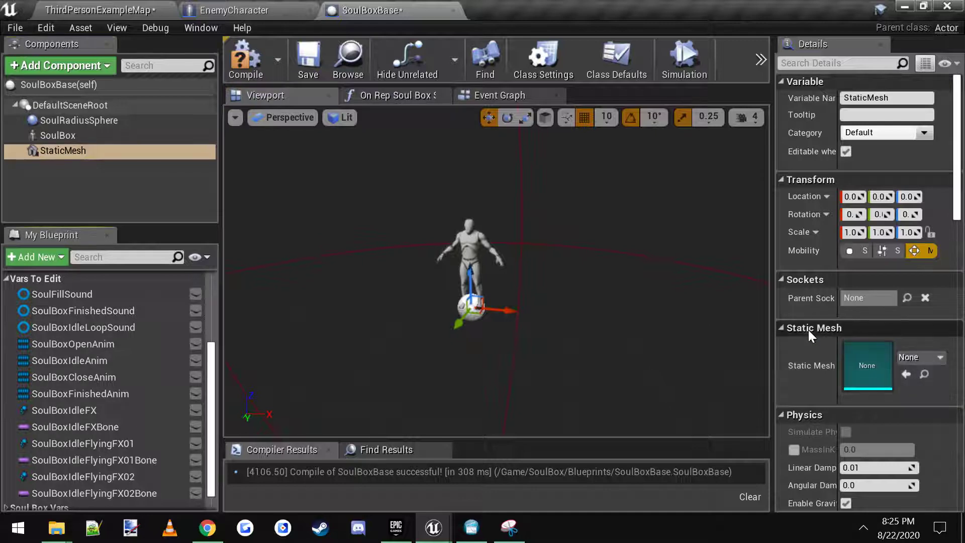
pyautogui.click(931, 360)
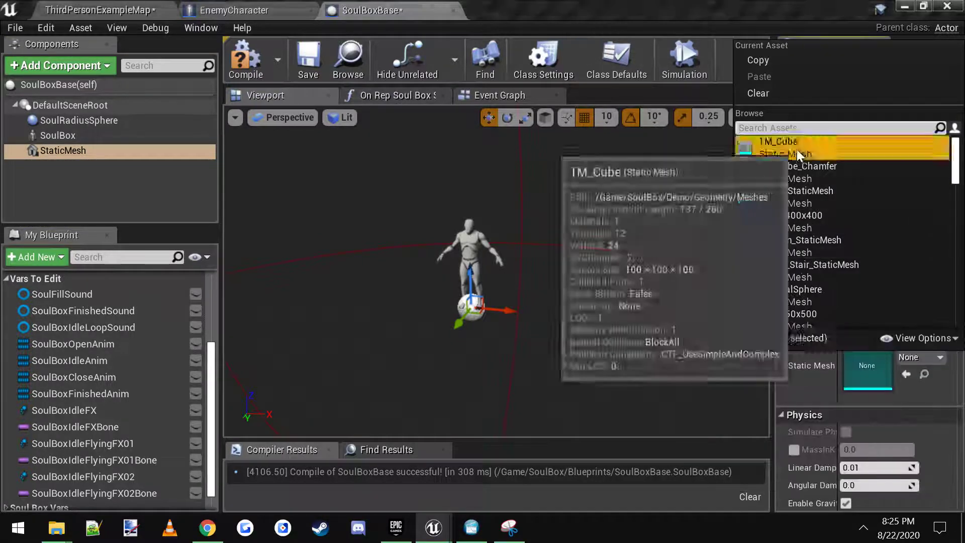
pyautogui.click(797, 149)
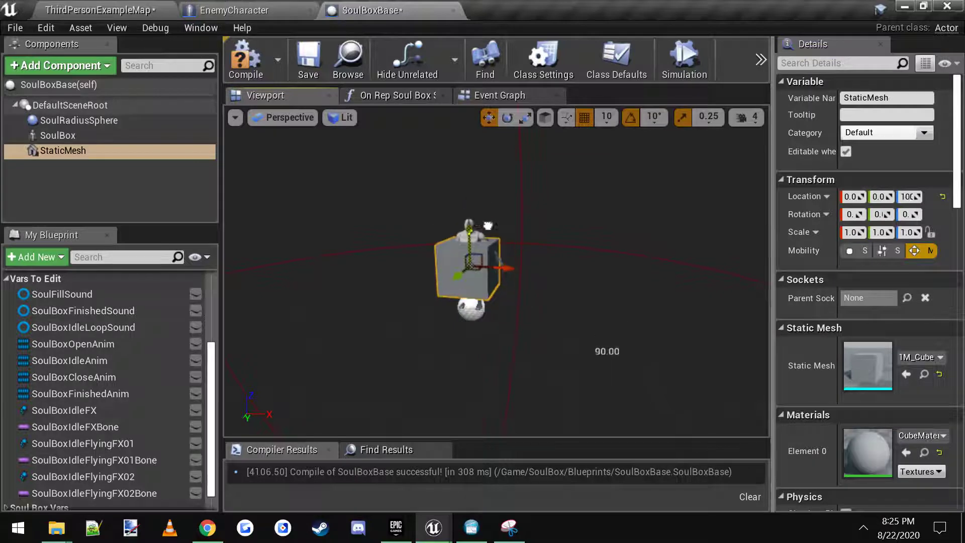
# Compare the SoulBox and StaticMesh components and delete the StaticMesh cube
pyautogui.click(93, 136)
pyautogui.click(93, 151)
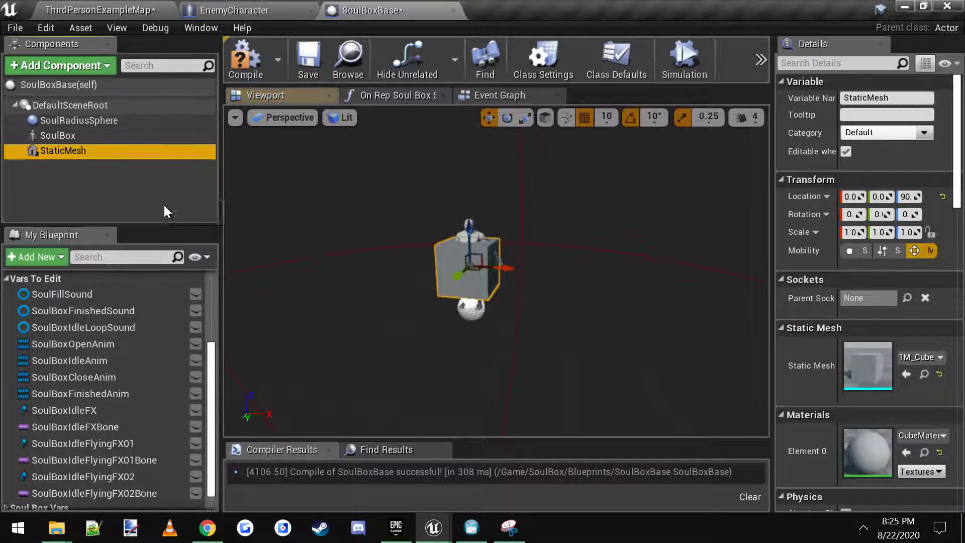
pyautogui.press('Delete')
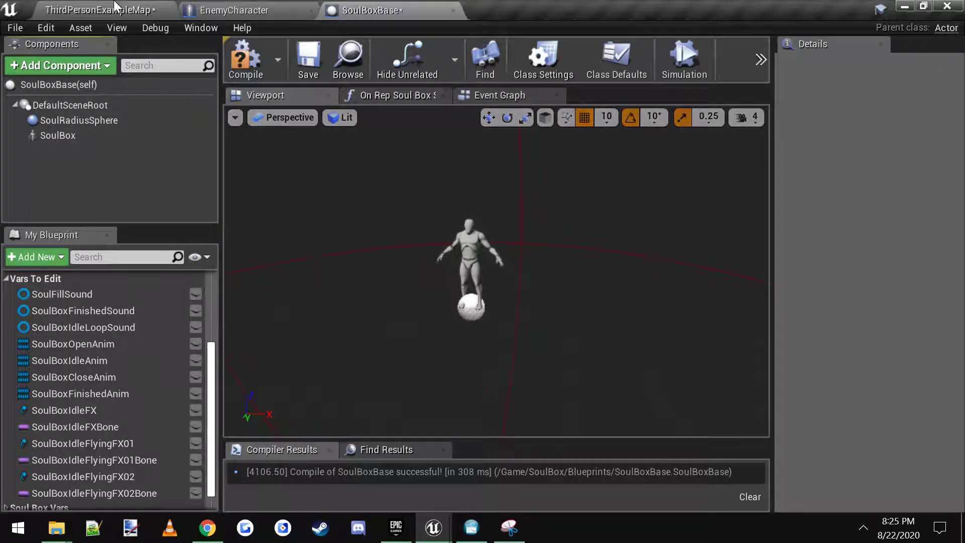
# Return to ThirdPersonExampleMap and look over the demo level's soul boxes and secret room door
pyautogui.click(259, 7)
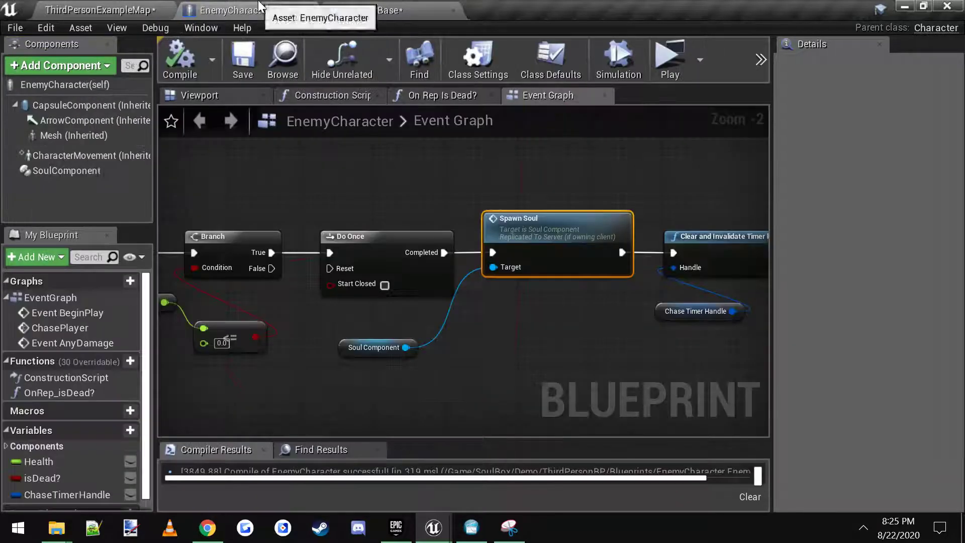
pyautogui.click(136, 6)
pyautogui.moveTo(432, 201); pyautogui.dragTo(445, 221, button='right')
pyautogui.press('s')
pyautogui.moveTo(628, 224); pyautogui.dragTo(668, 213, button='right')
pyautogui.press('s')
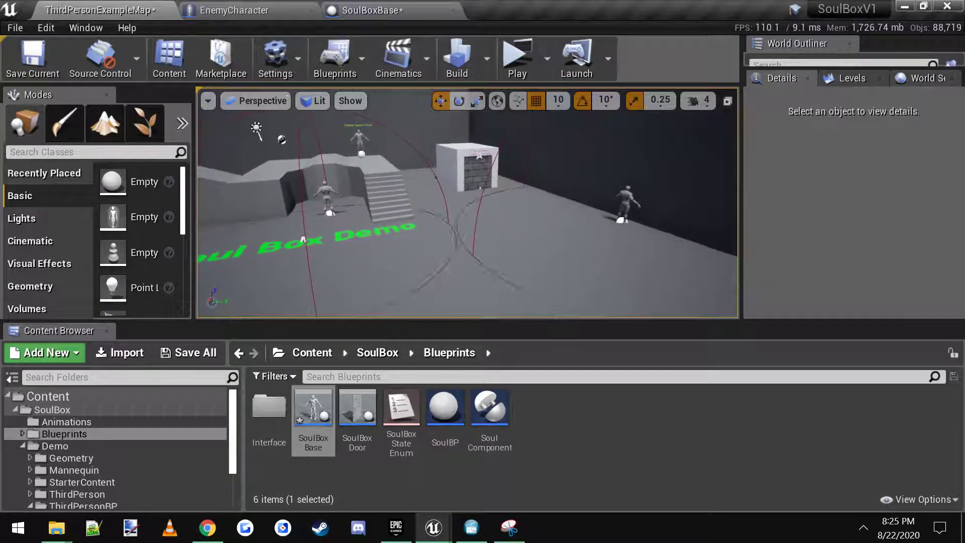
pyautogui.click(484, 169)
pyautogui.press('d')
pyautogui.moveTo(544, 184); pyautogui.dragTo(508, 184, button='right')
pyautogui.press('d')
pyautogui.press('Escape')
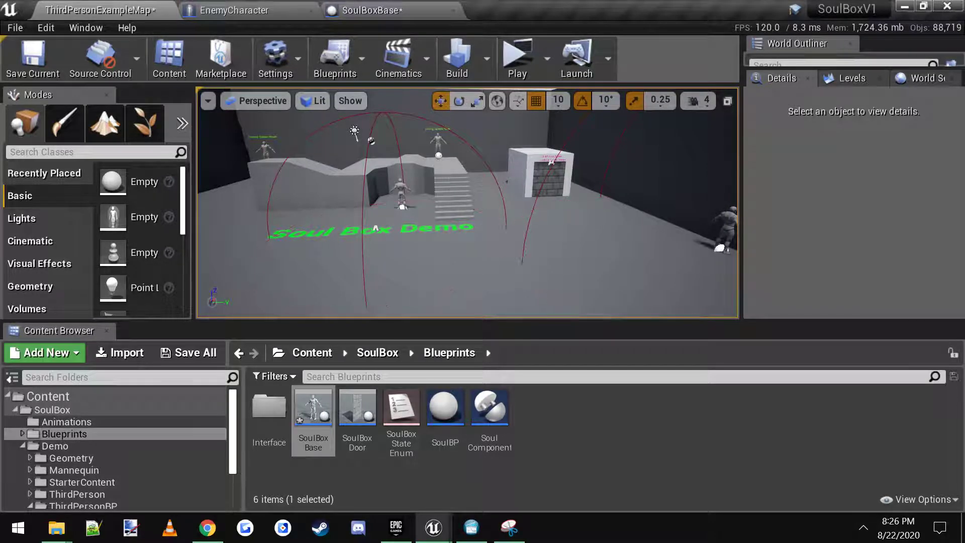
pyautogui.moveTo(467, 201)
pyautogui.mouseDown(button='right')
pyautogui.moveTo(451, 207)
pyautogui.moveTo(464, 206)
pyautogui.mouseUp(button='right')
pyautogui.press('s')
pyautogui.press('w')
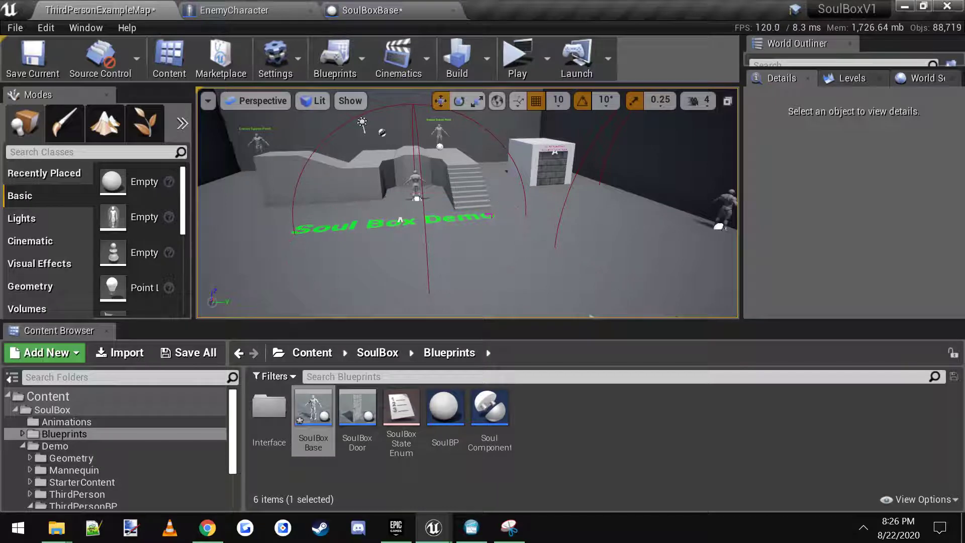
pyautogui.press('a')
pyautogui.moveTo(465, 207); pyautogui.dragTo(488, 203, button='right')
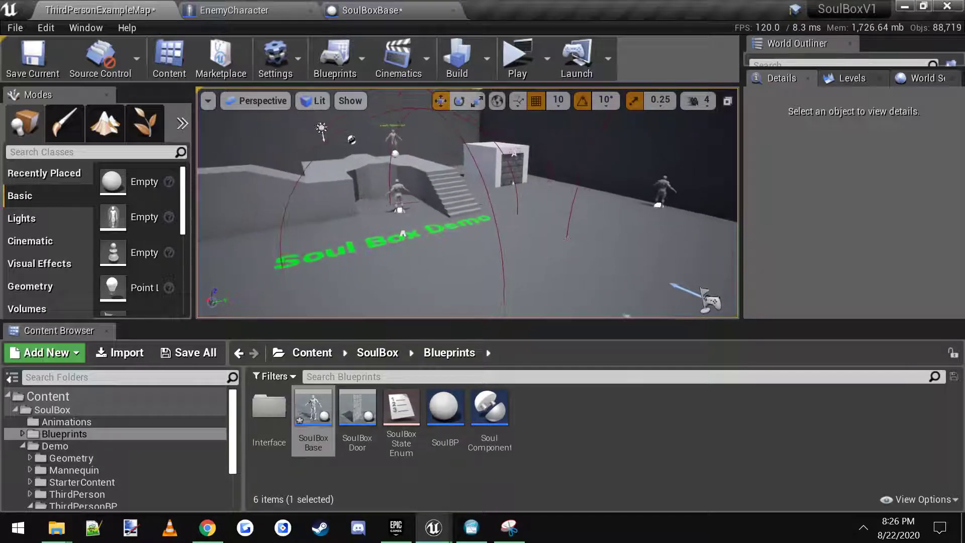